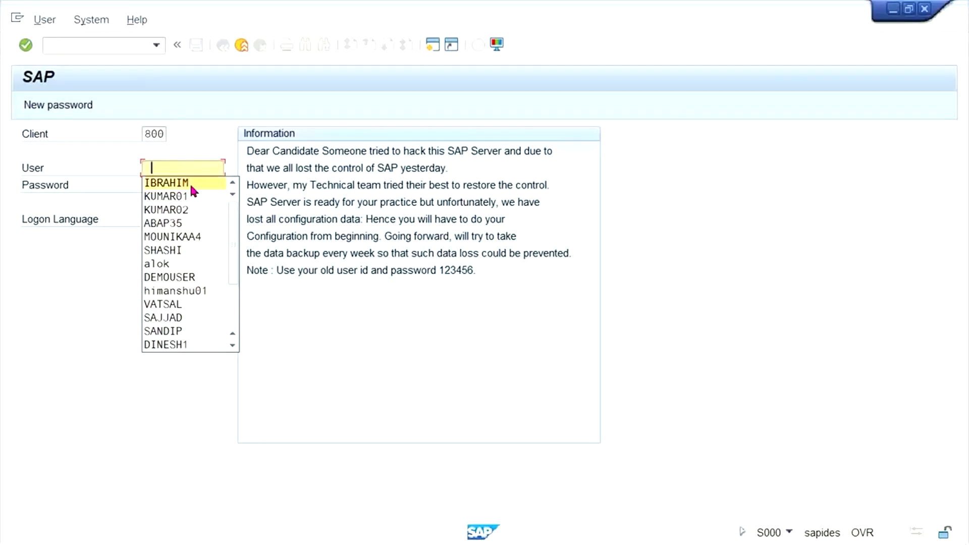
Log on to SAP client 800 with the saved user ID and the account password.
{"action": "left_click", "coordinate": [180, 196]}
{"action": "key", "text": "Tab"}
{"action": "type", "text": "123******"}
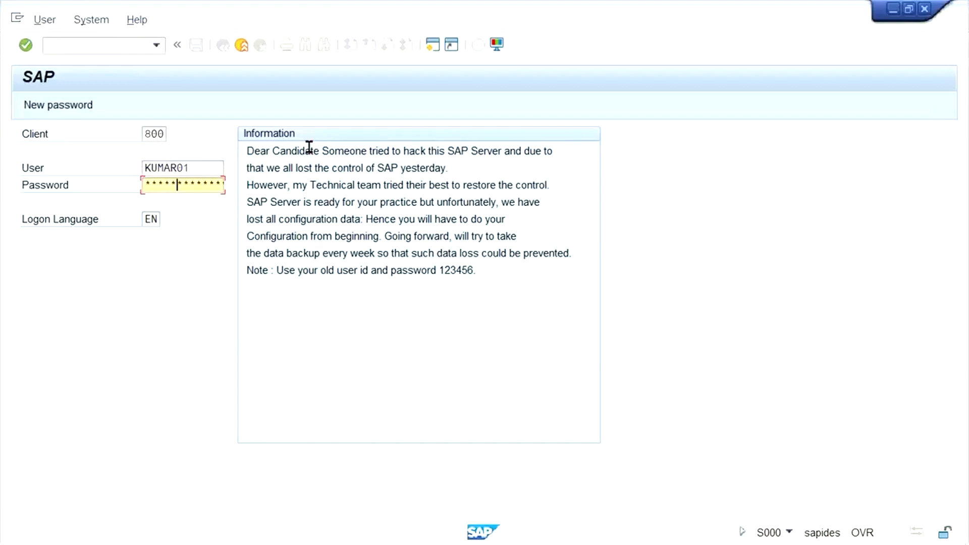
{"action": "key", "text": "Return"}
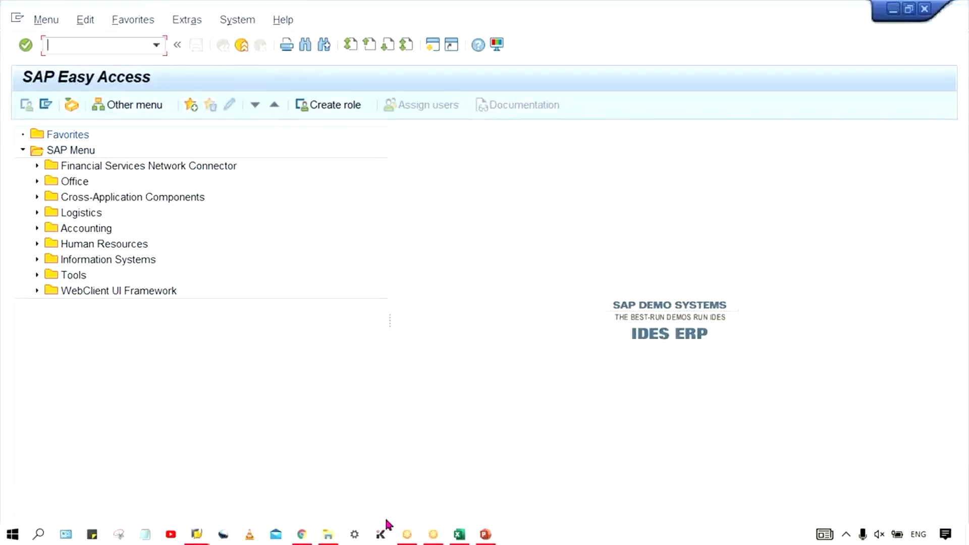
{"action": "left_click", "coordinate": [461, 535]}
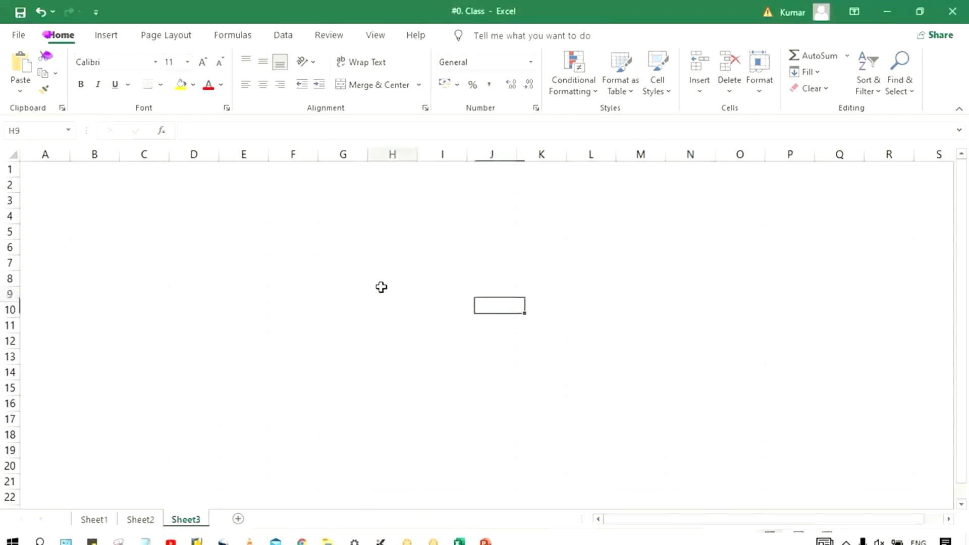
Enter 'Comp. code data' in G2 and widen column G to fit it.
{"action": "left_click", "coordinate": [330, 215]}
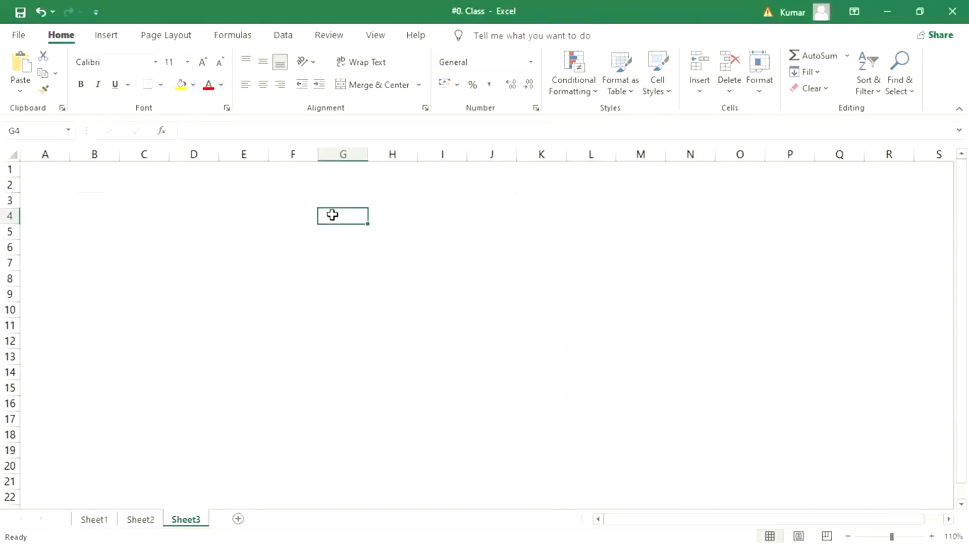
{"action": "left_click", "coordinate": [337, 181]}
{"action": "left_click", "coordinate": [388, 191]}
{"action": "left_click", "coordinate": [438, 191]}
{"action": "left_click", "coordinate": [357, 182]}
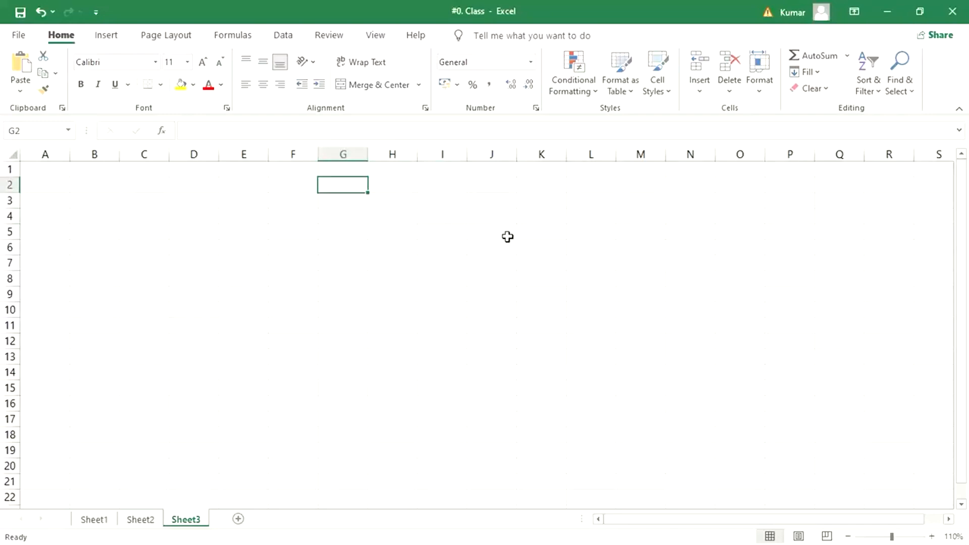
{"action": "type", "text": "Comp. code"}
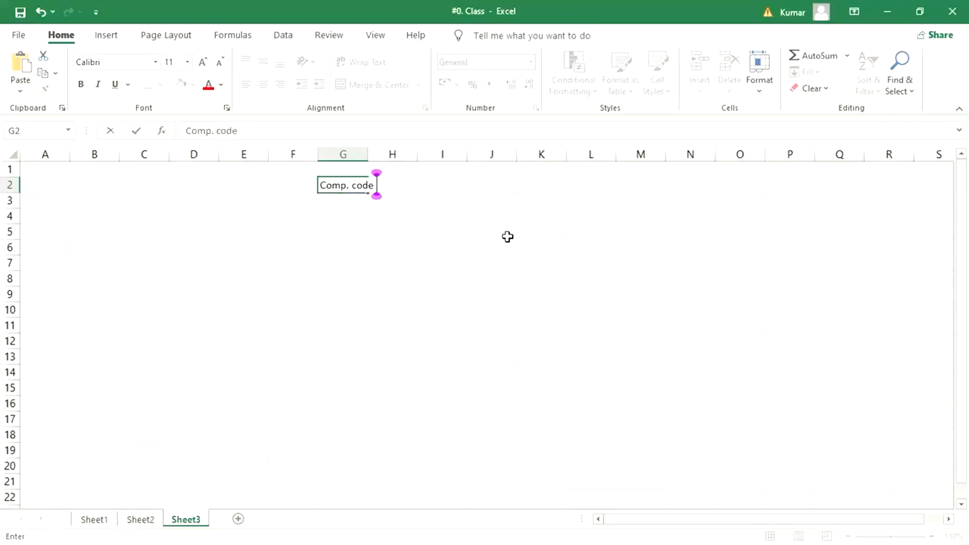
{"action": "type", "text": " data"}
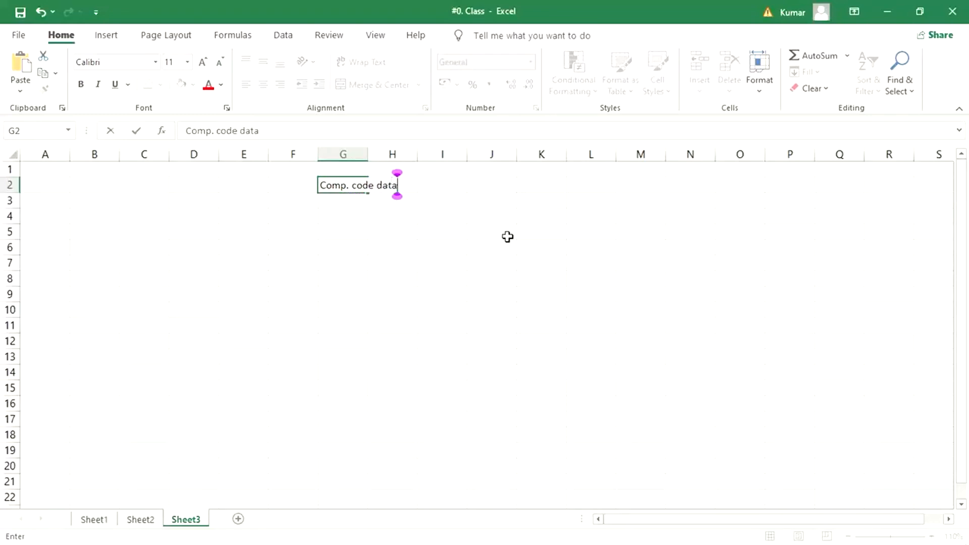
{"action": "key", "text": "Return"}
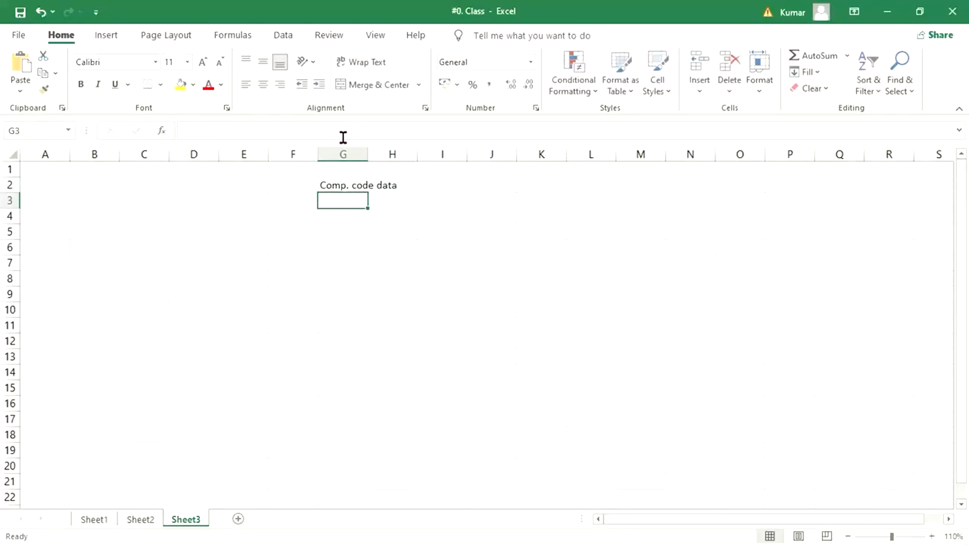
{"action": "double_click", "coordinate": [365, 157]}
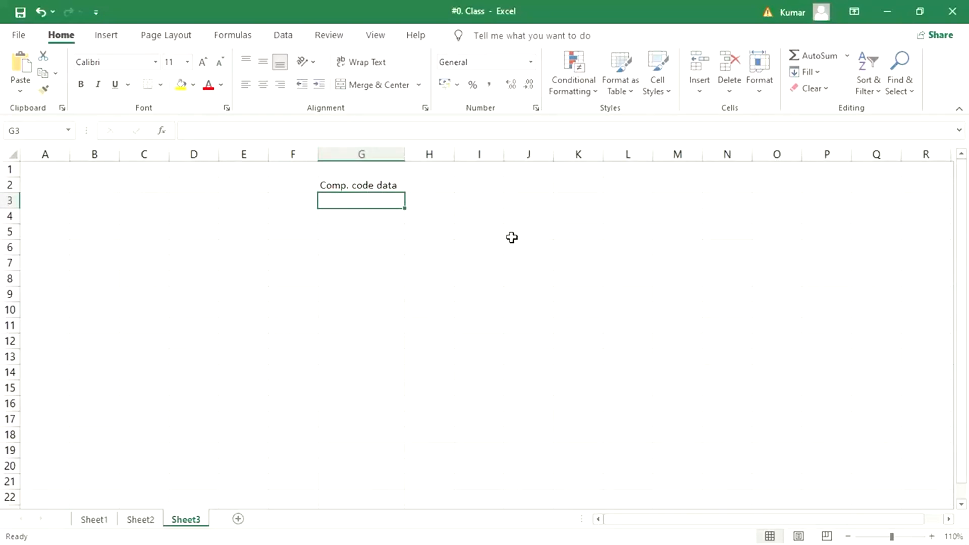
Enter the heading 'General ata' in cell G1.
{"action": "left_click", "coordinate": [360, 182]}
{"action": "left_click", "coordinate": [361, 172]}
{"action": "type", "text": "Gen"}
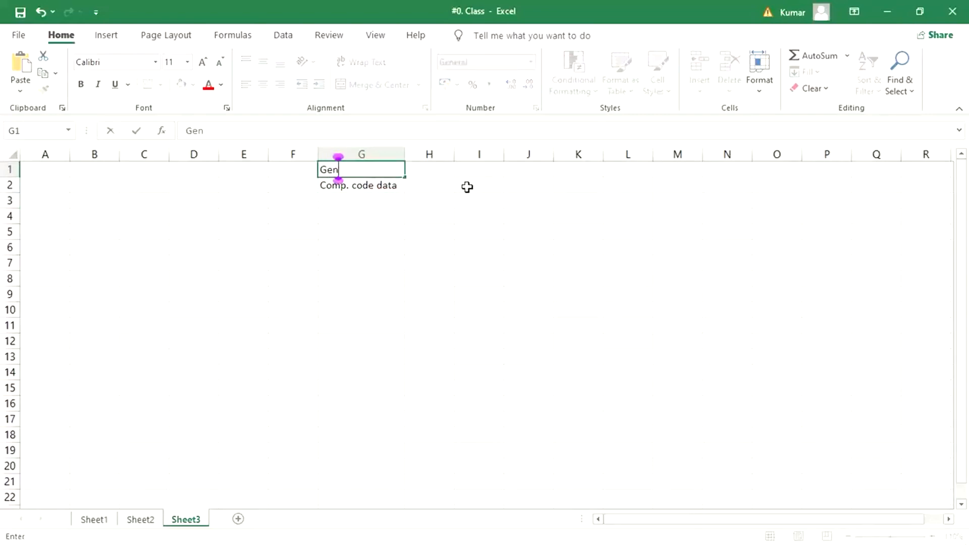
{"action": "type", "text": "eral at"}
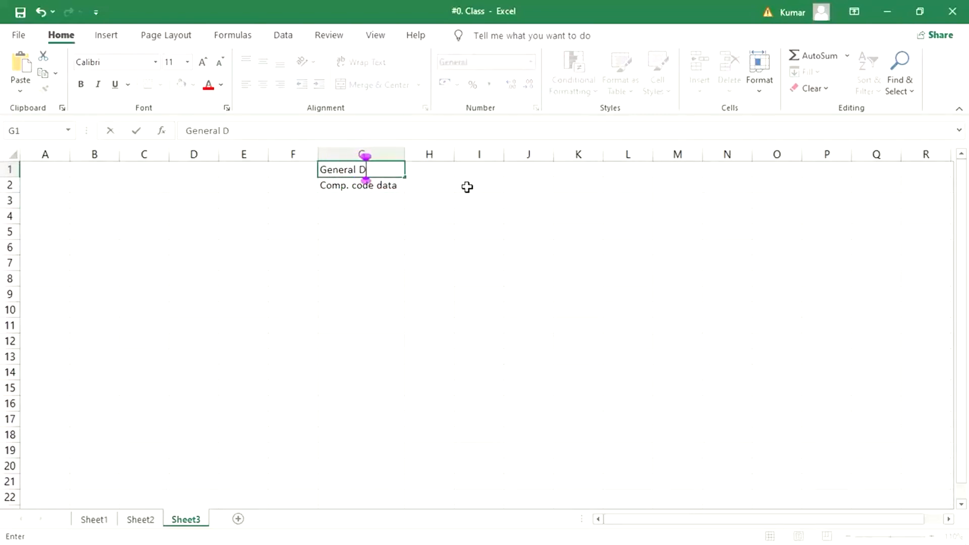
{"action": "type", "text": "a"}
{"action": "key", "text": "Return"}
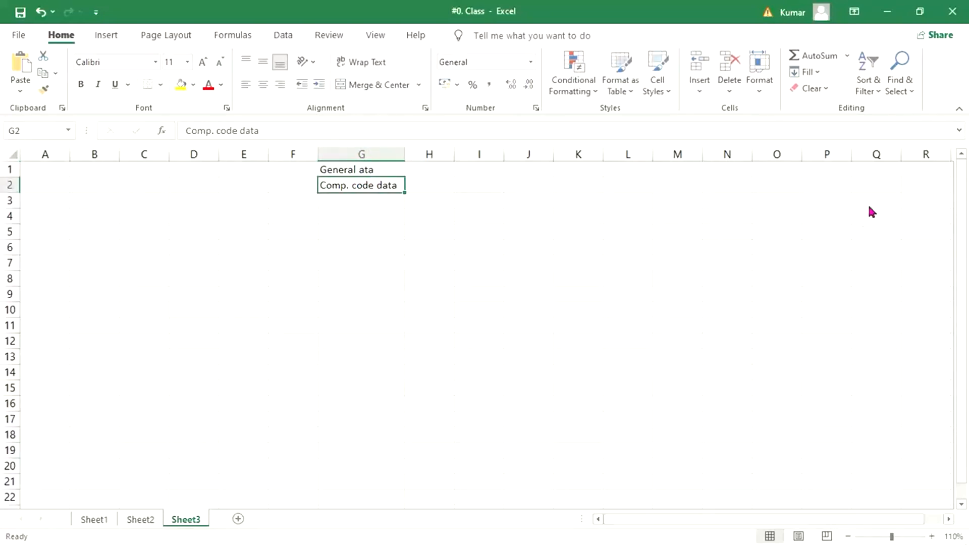
{"action": "left_click", "coordinate": [869, 206]}
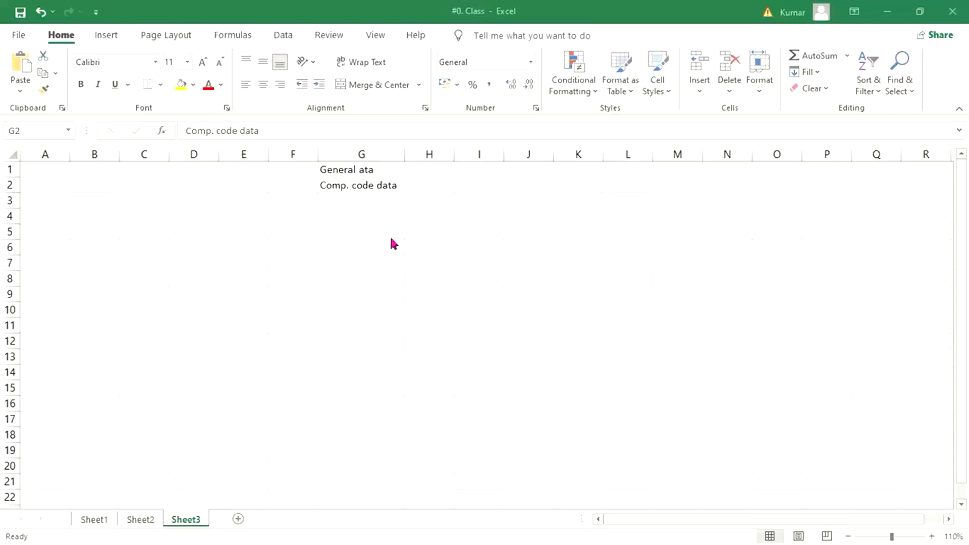
{"action": "left_click", "coordinate": [350, 202]}
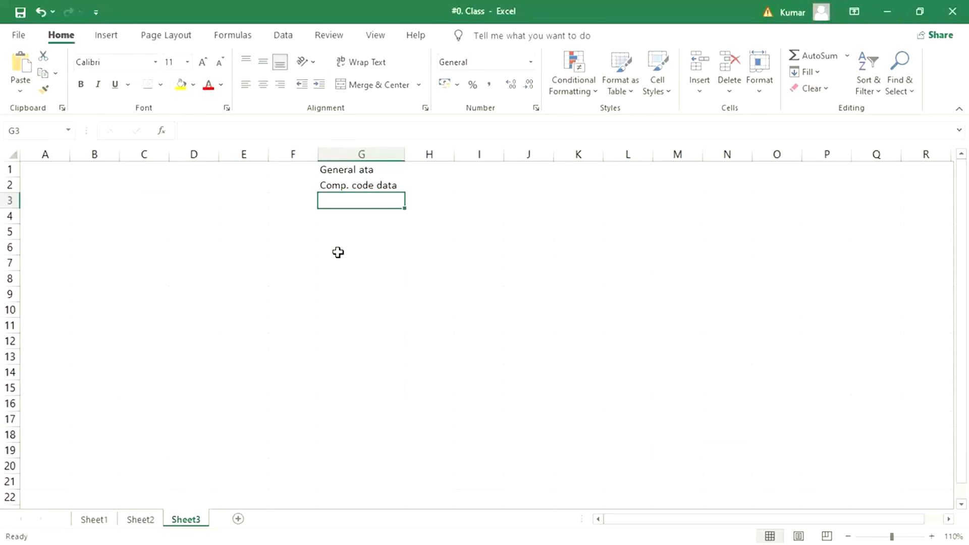
Enter the third label 'Purch. Org. data' in G3 below the other two.
{"action": "type", "text": "P"}
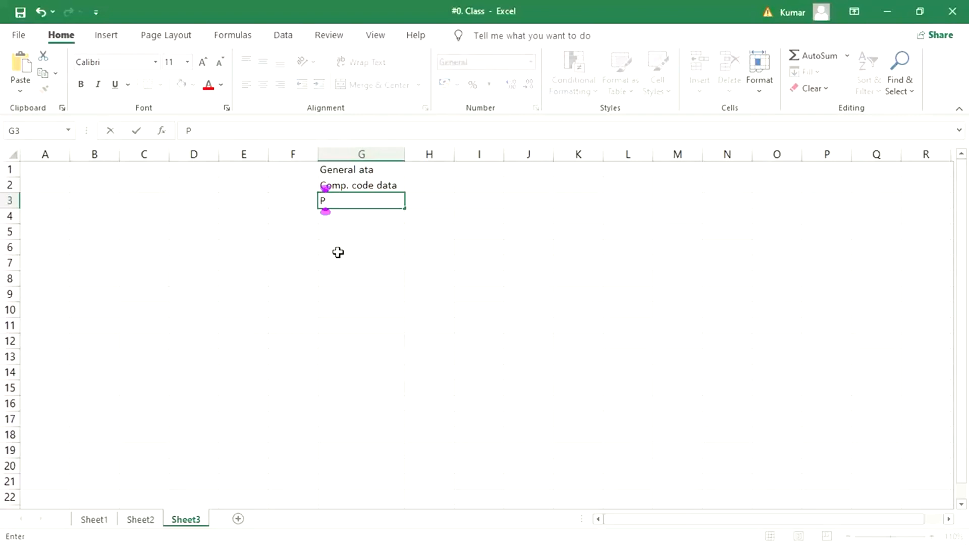
{"action": "type", "text": "urch. "}
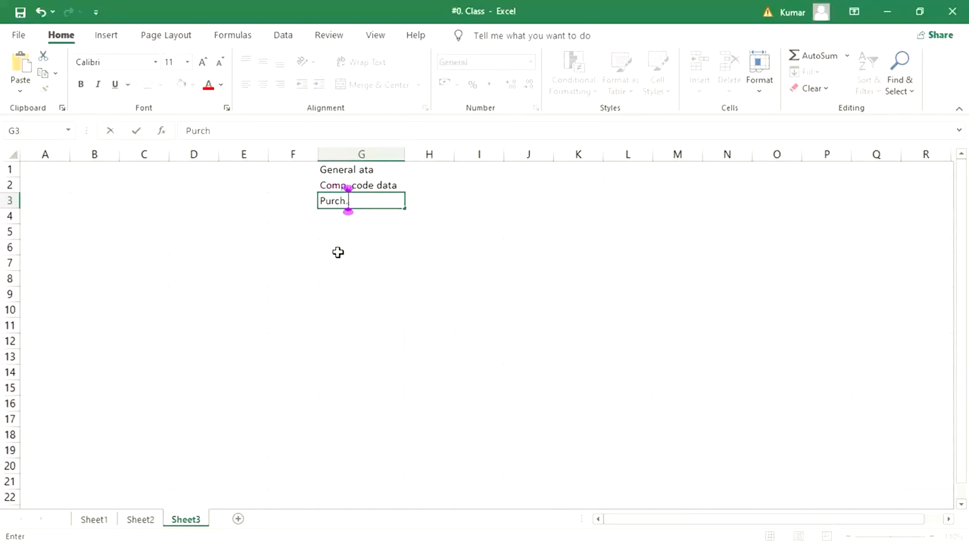
{"action": "type", "text": "Org"}
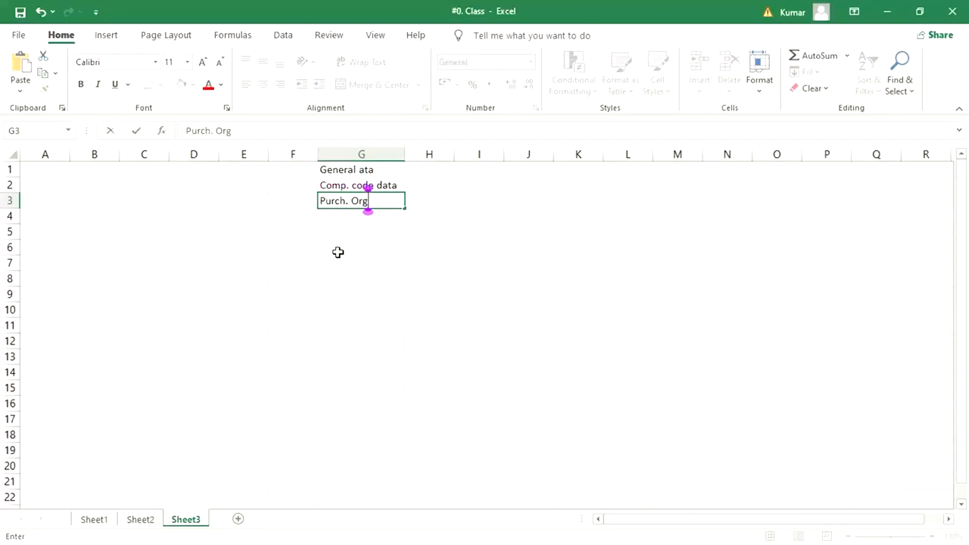
{"action": "type", "text": ". data"}
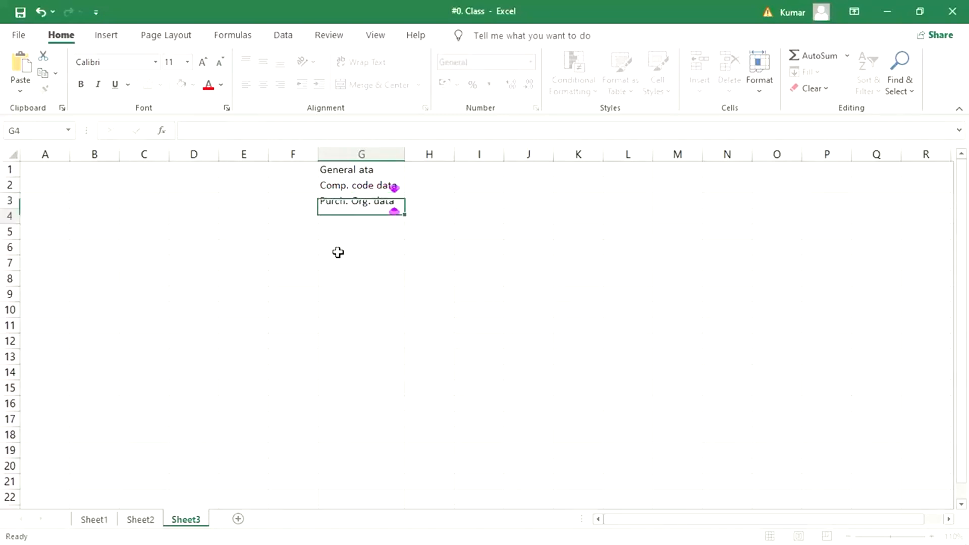
{"action": "key", "text": "Return"}
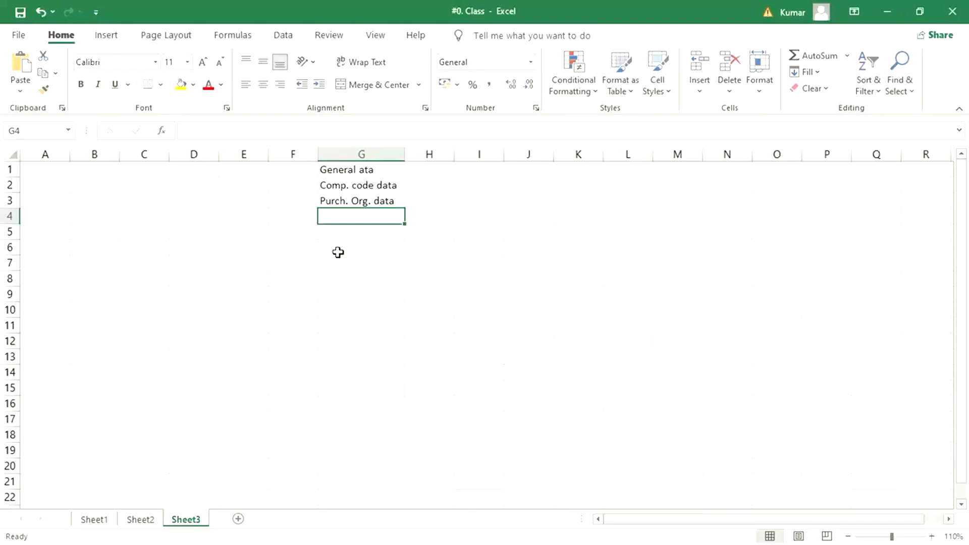
{"action": "left_click", "coordinate": [302, 166]}
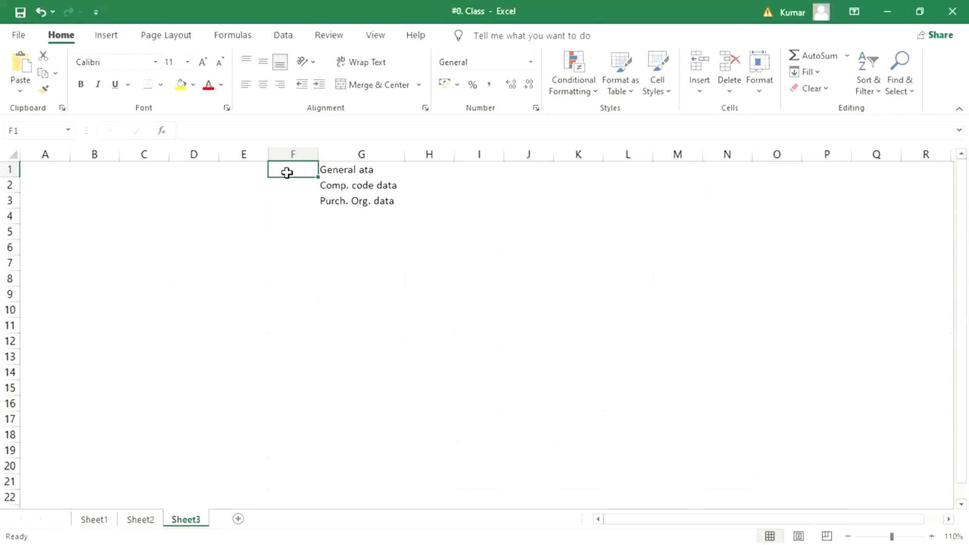
{"action": "left_click", "coordinate": [345, 173]}
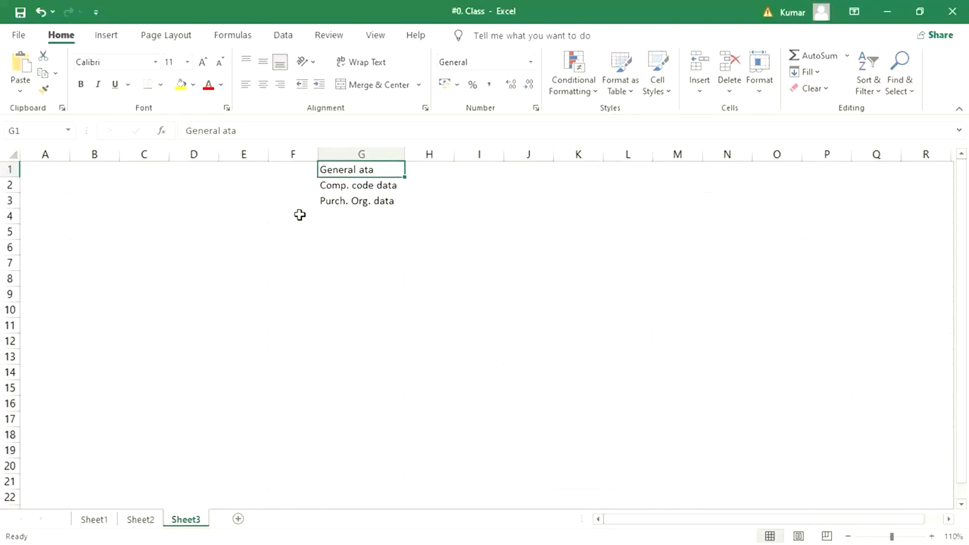
Widen column D and enter the vendor name 'XYZ Ltd.' in D1.
{"action": "left_click", "coordinate": [225, 170]}
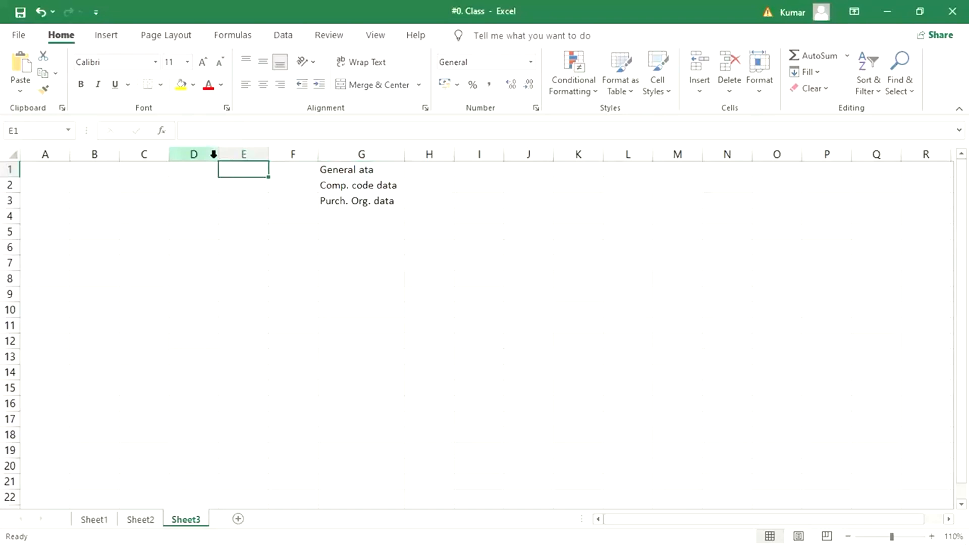
{"action": "left_click_drag", "start_coordinate": [218, 154], "coordinate": [265, 156]}
{"action": "left_click", "coordinate": [213, 176]}
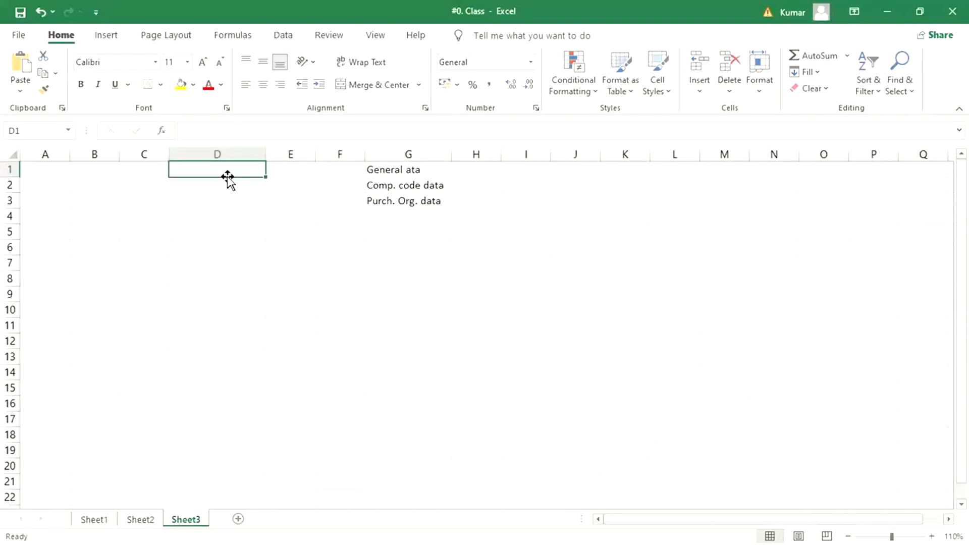
{"action": "type", "text": "XYZ L"}
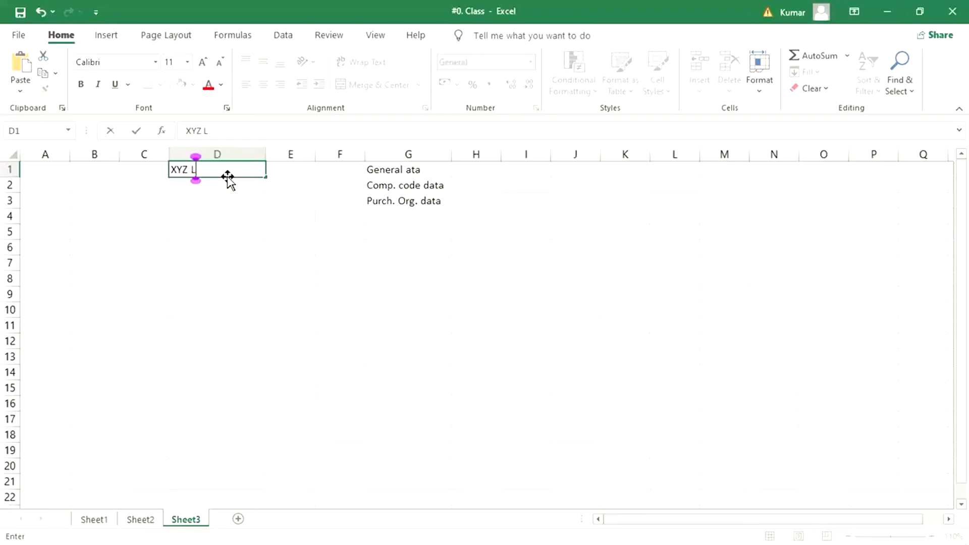
{"action": "type", "text": "td."}
{"action": "key", "text": "Return"}
{"action": "left_click", "coordinate": [233, 168]}
List the company codes TM33, TS33 and TC33 in D2 to D4.
{"action": "left_click", "coordinate": [202, 188]}
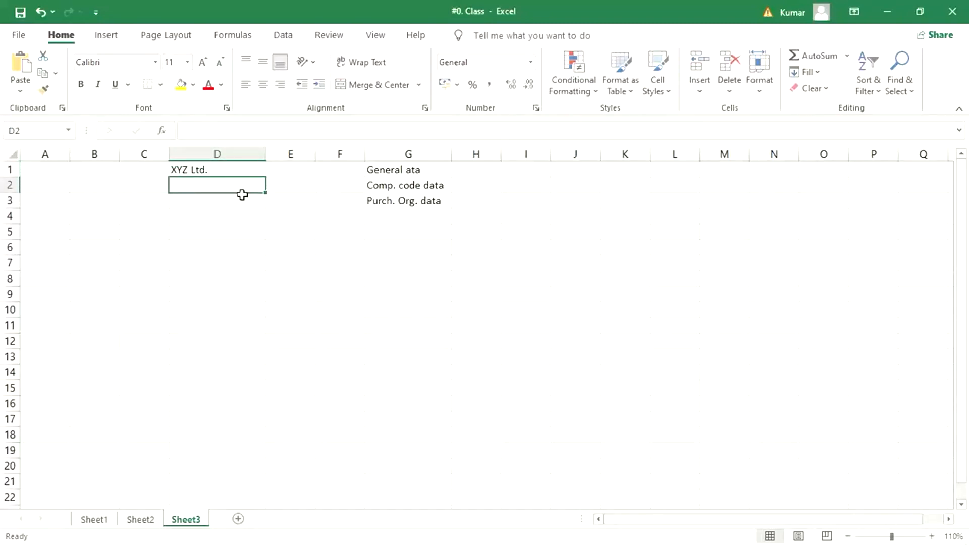
{"action": "type", "text": "TM33"}
{"action": "key", "text": "Return"}
{"action": "type", "text": "TS33"}
{"action": "key", "text": "Return"}
{"action": "type", "text": "TC33"}
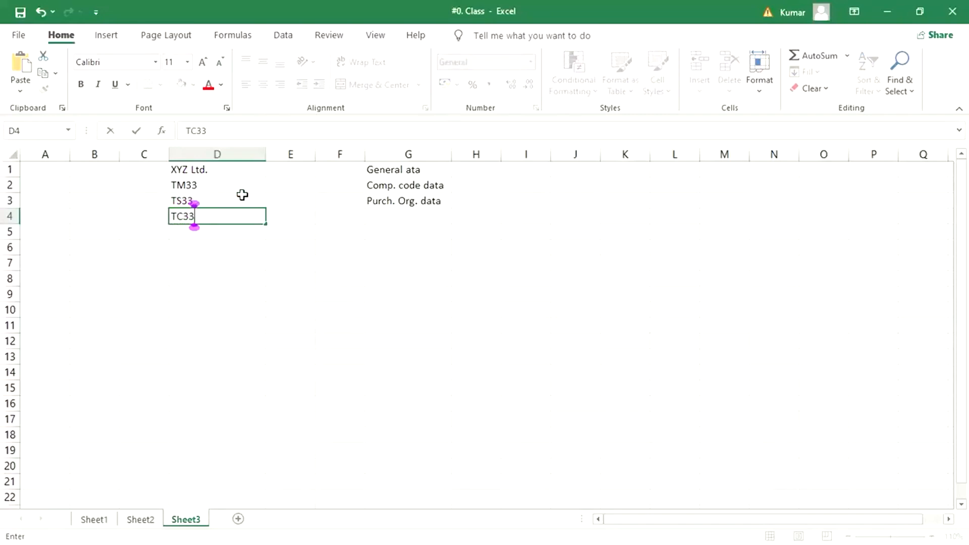
{"action": "key", "text": "Return"}
{"action": "left_click_drag", "start_coordinate": [208, 183], "coordinate": [207, 214]}
{"action": "left_click", "coordinate": [217, 170]}
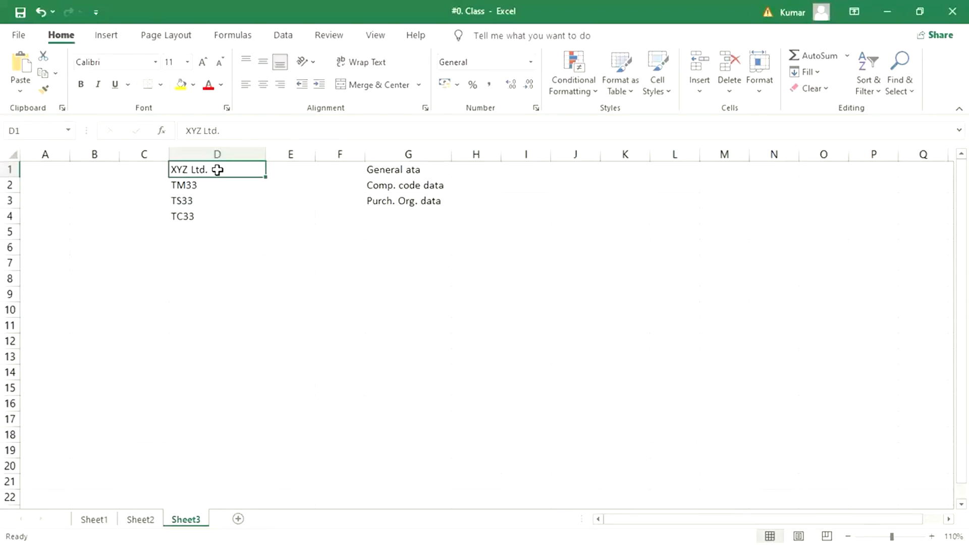
{"action": "left_click", "coordinate": [198, 188]}
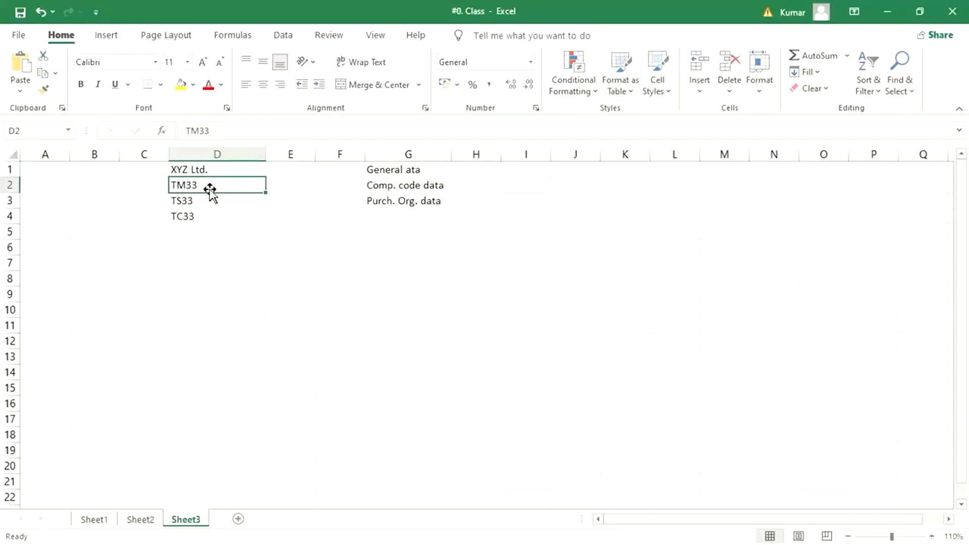
{"action": "left_click", "coordinate": [194, 170]}
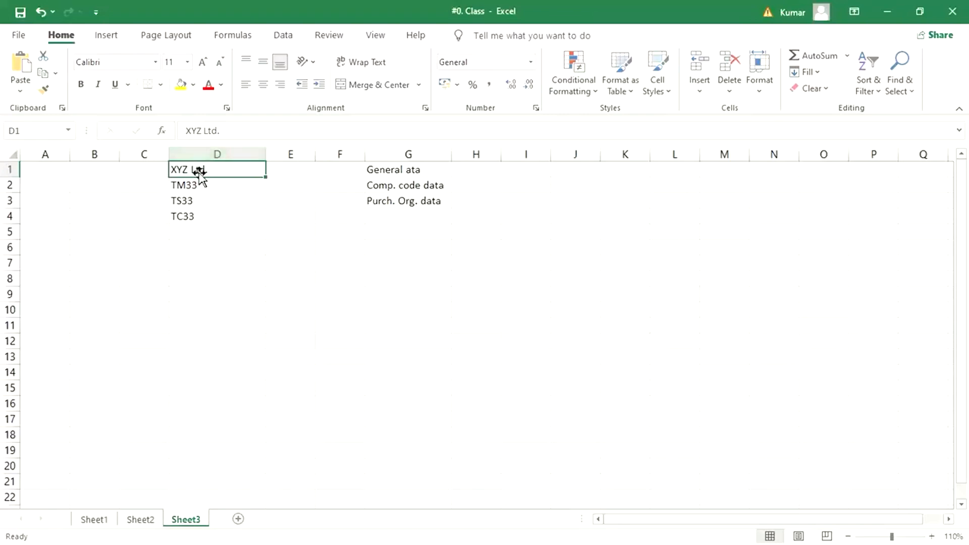
Enter the vendor number 1000254 in E1, next to XYZ Ltd.
{"action": "left_click", "coordinate": [281, 176]}
{"action": "type", "text": "1000"}
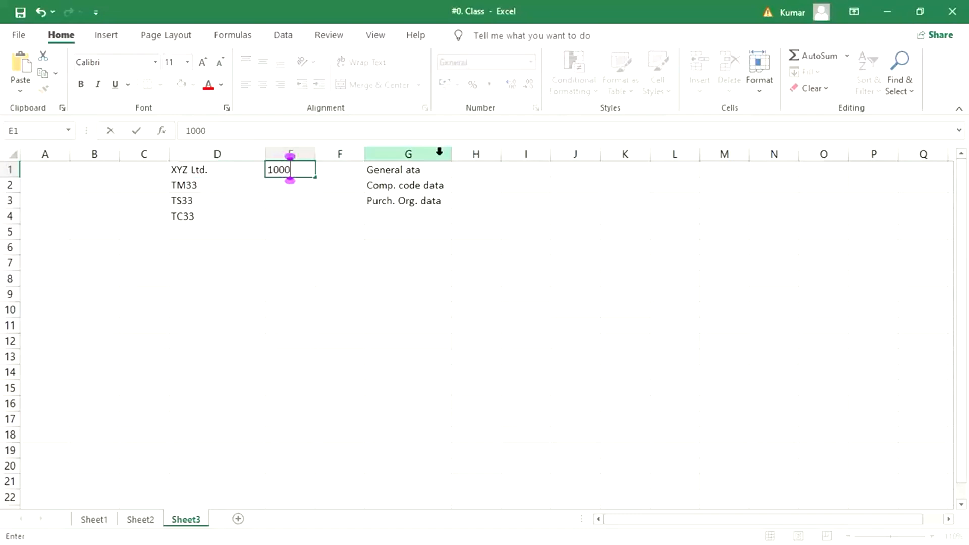
{"action": "type", "text": "254"}
{"action": "key", "text": "Return"}
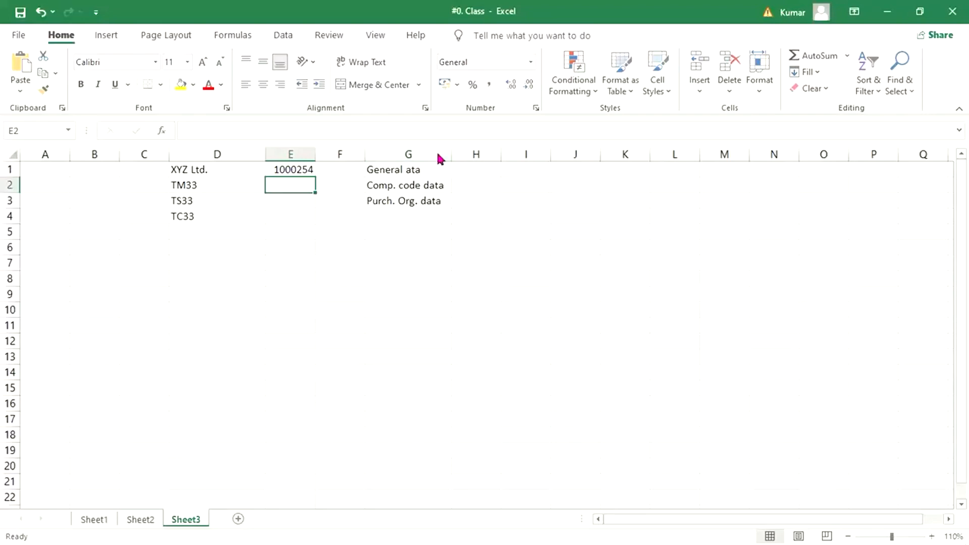
{"action": "left_click", "coordinate": [285, 167]}
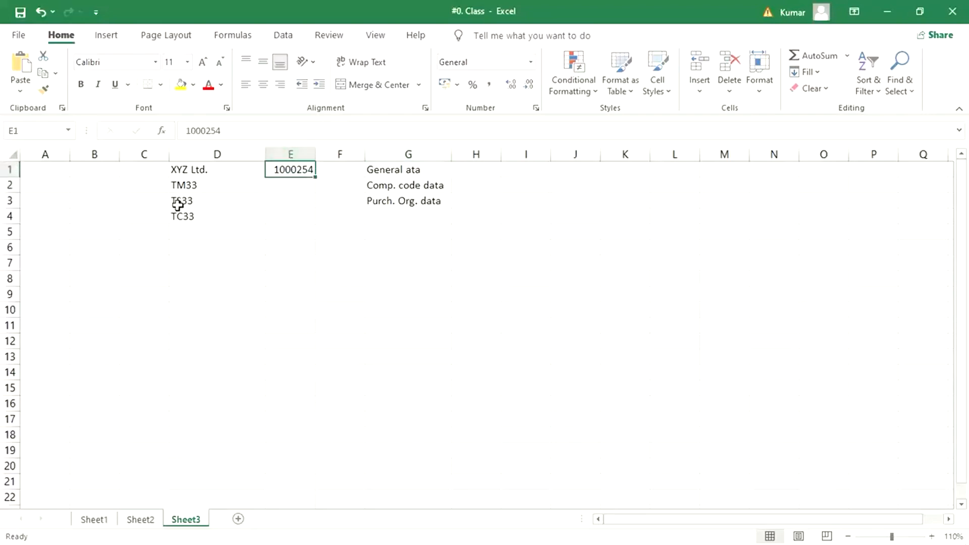
{"action": "left_click_drag", "start_coordinate": [195, 185], "coordinate": [193, 217]}
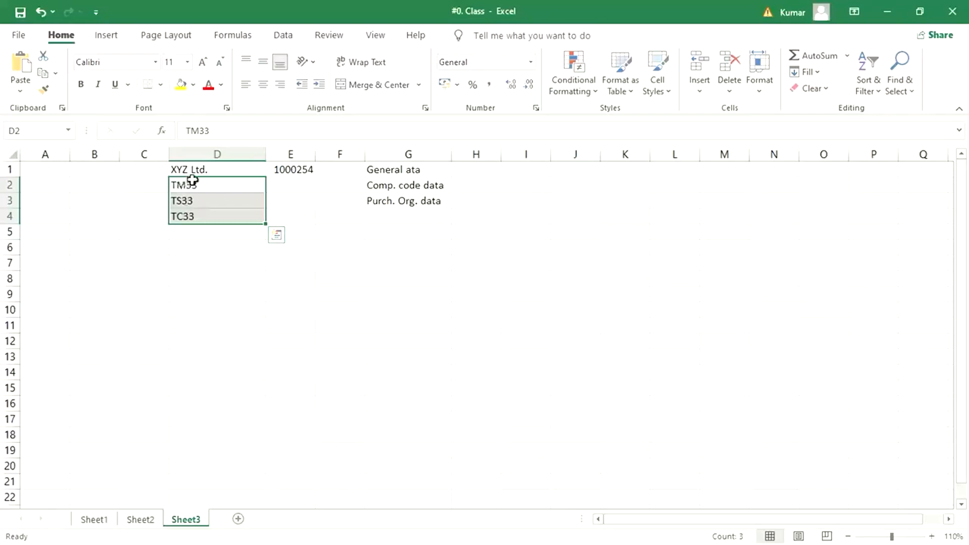
Cut the three labels in G1:G3 and paste them one row lower, into G2:G4.
{"action": "left_click_drag", "start_coordinate": [194, 182], "coordinate": [190, 216]}
{"action": "left_click", "coordinate": [407, 169]}
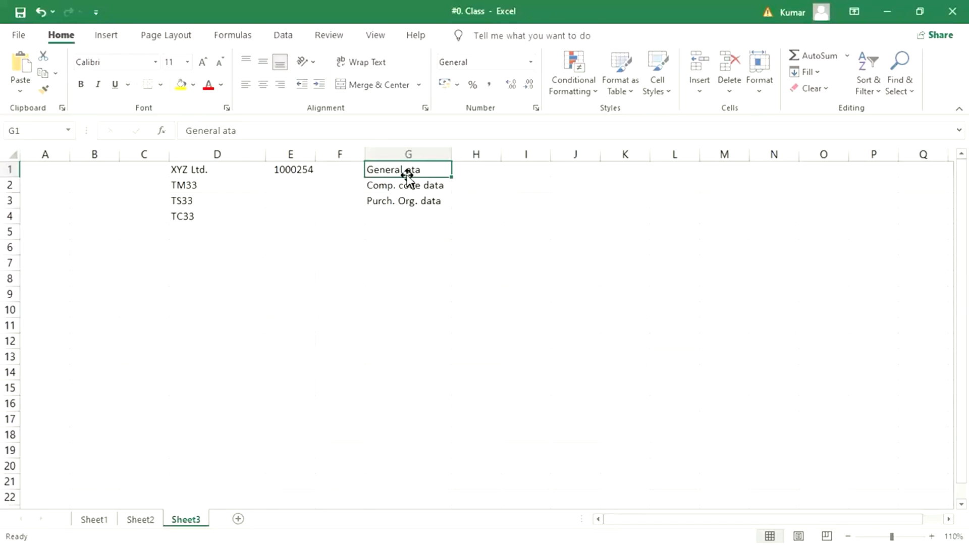
{"action": "left_click", "coordinate": [396, 192]}
{"action": "left_click_drag", "start_coordinate": [402, 170], "coordinate": [393, 200]}
{"action": "key", "text": "ctrl+c"}
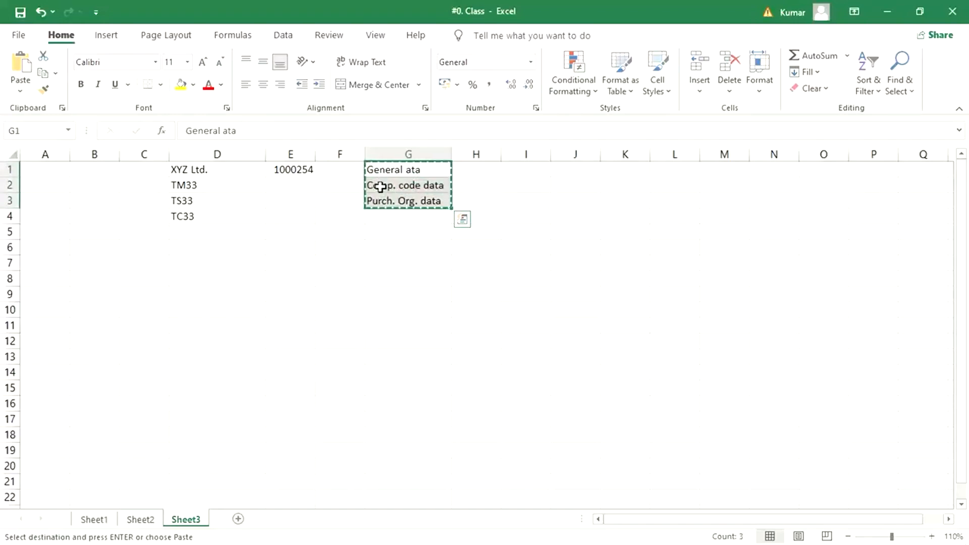
{"action": "left_click", "coordinate": [380, 186]}
{"action": "key", "text": "Return"}
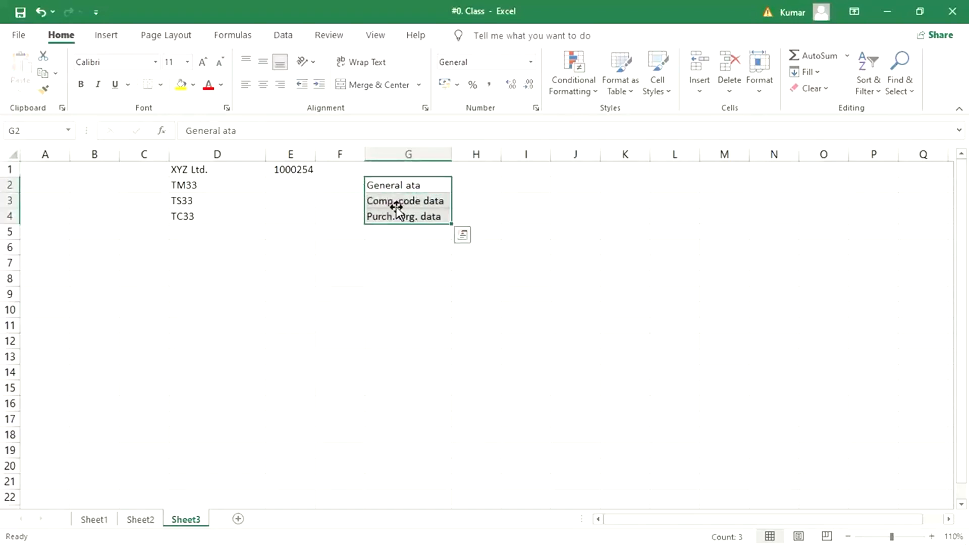
Check the moved labels and nearby cells, ending on H2 beside General ata.
{"action": "left_click", "coordinate": [427, 201]}
{"action": "left_click", "coordinate": [328, 201]}
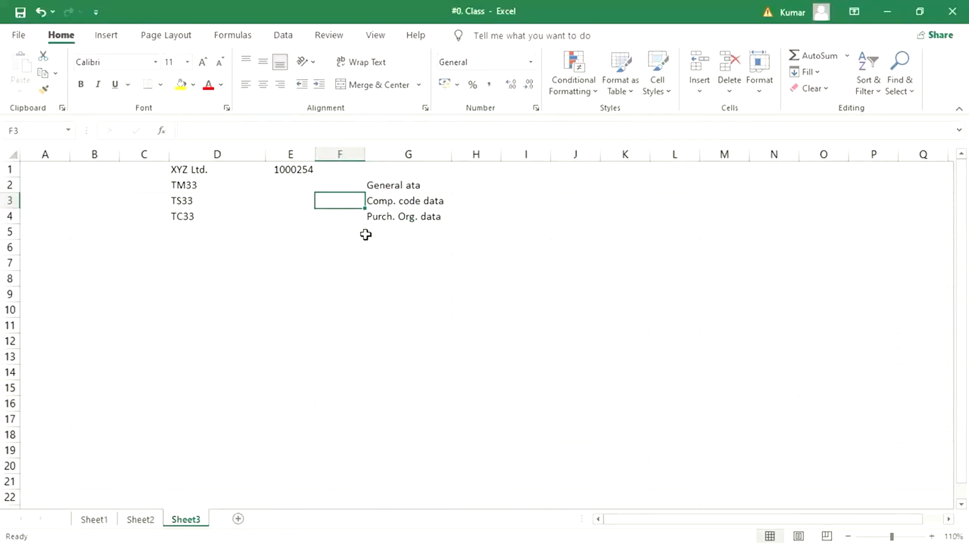
{"action": "left_click", "coordinate": [404, 201]}
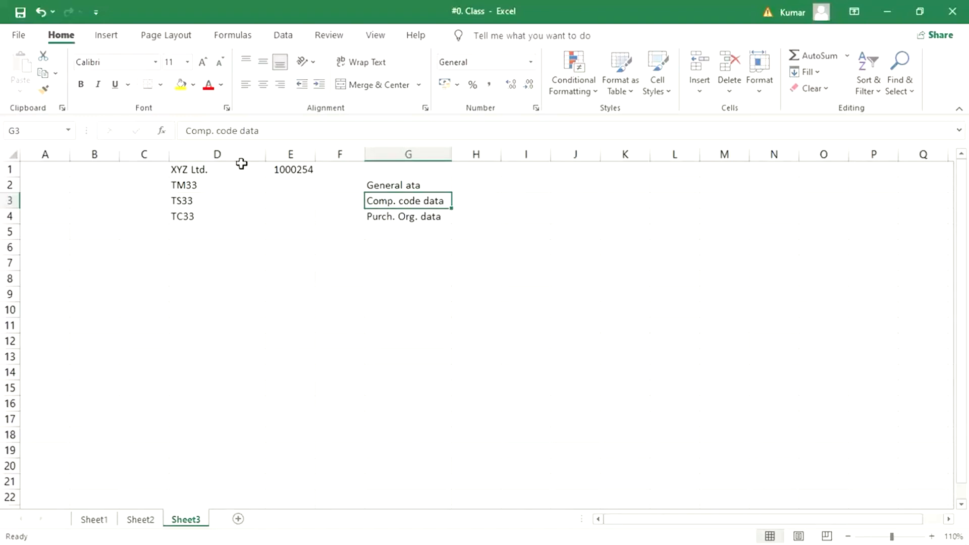
{"action": "left_click", "coordinate": [286, 170]}
{"action": "left_click", "coordinate": [357, 169]}
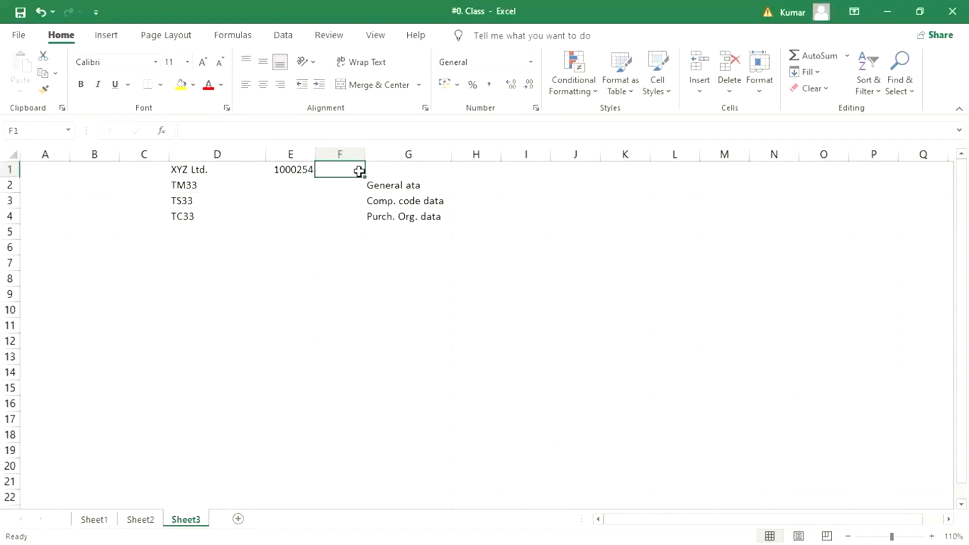
{"action": "left_click", "coordinate": [348, 186]}
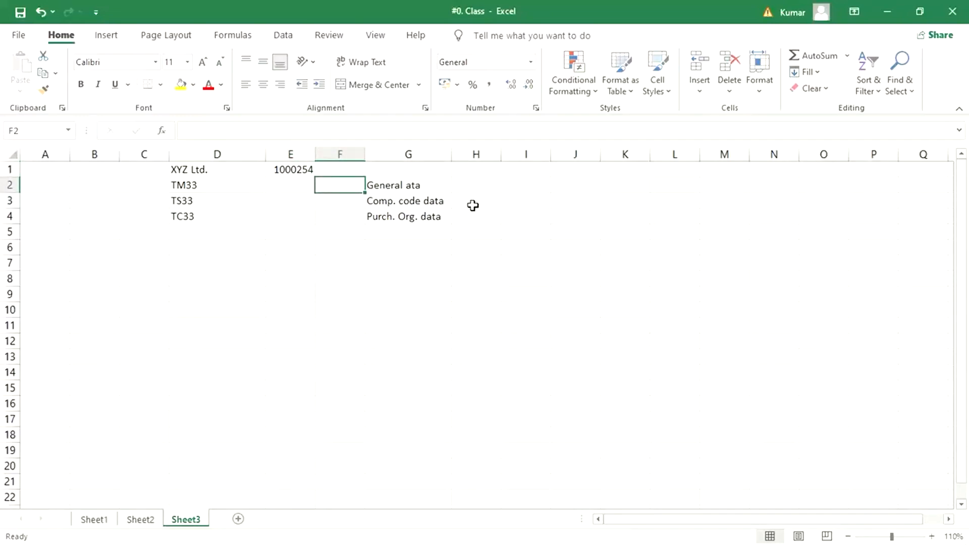
{"action": "left_click", "coordinate": [474, 182]}
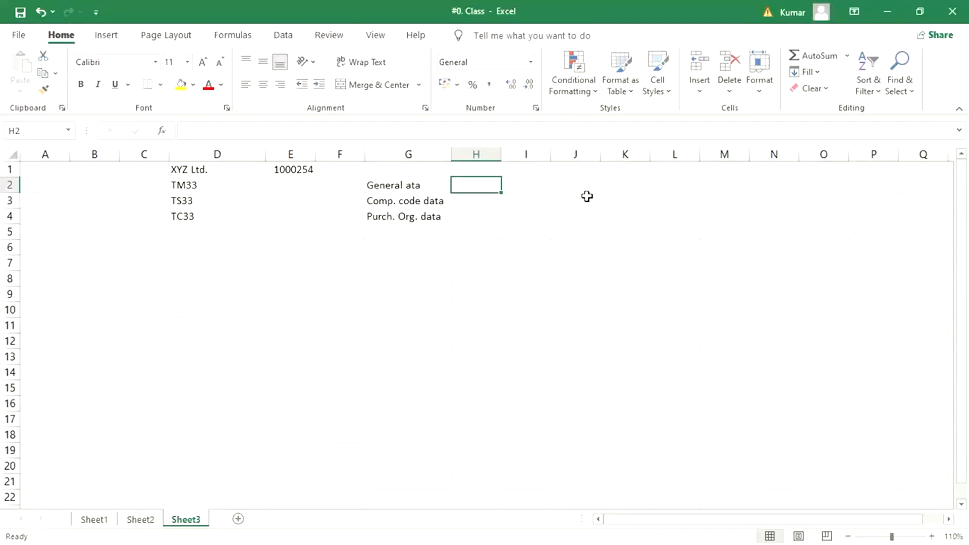
Enter 'All CC' in H2 beside General ata.
{"action": "type", "text": "ALL"}
{"action": "key", "text": "BackSpace"}
{"action": "key", "text": "BackSpace"}
{"action": "type", "text": "ll CC"}
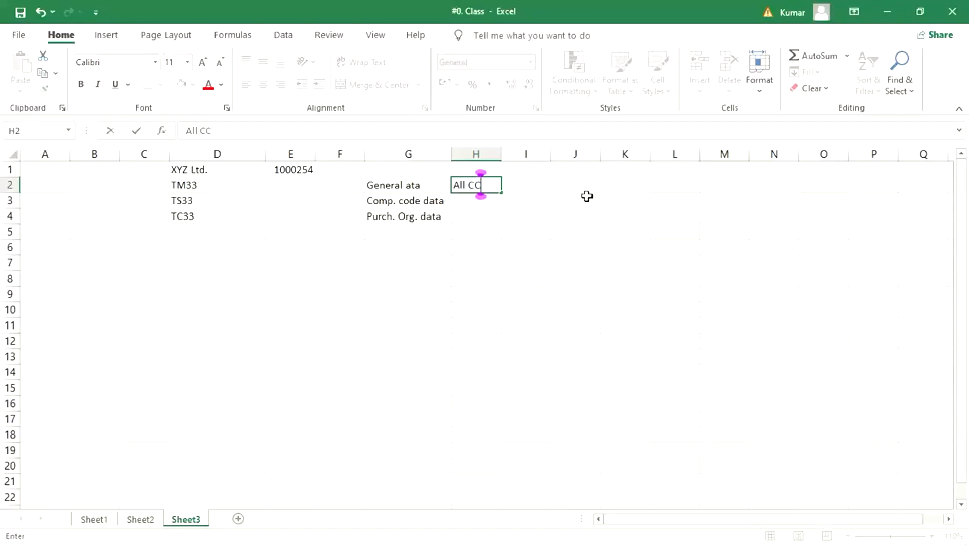
{"action": "key", "text": "Return"}
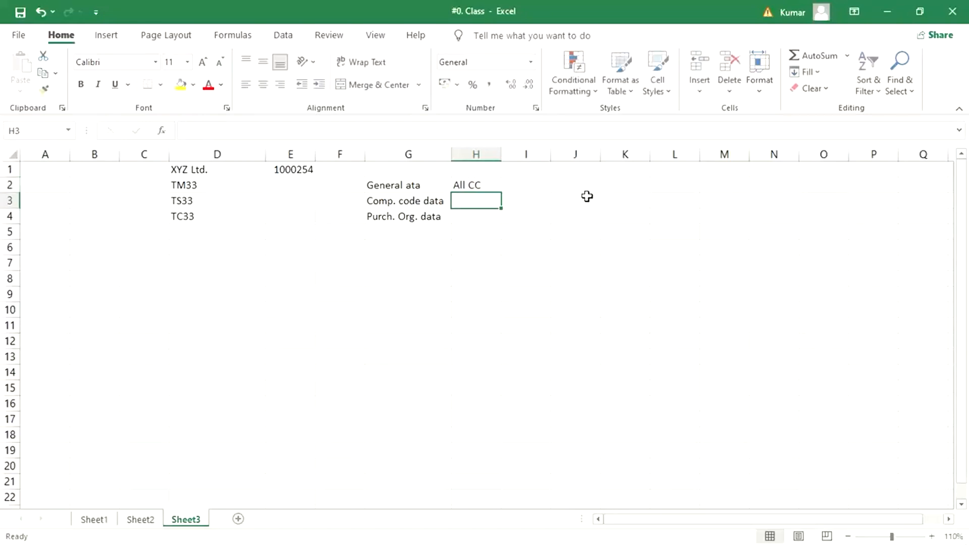
Enter TM33, TS33 and TC33 across H3 to J3 beside Comp. code data.
{"action": "type", "text": "tm"}
{"action": "key", "text": "BackSpace"}
{"action": "key", "text": "BackSpace"}
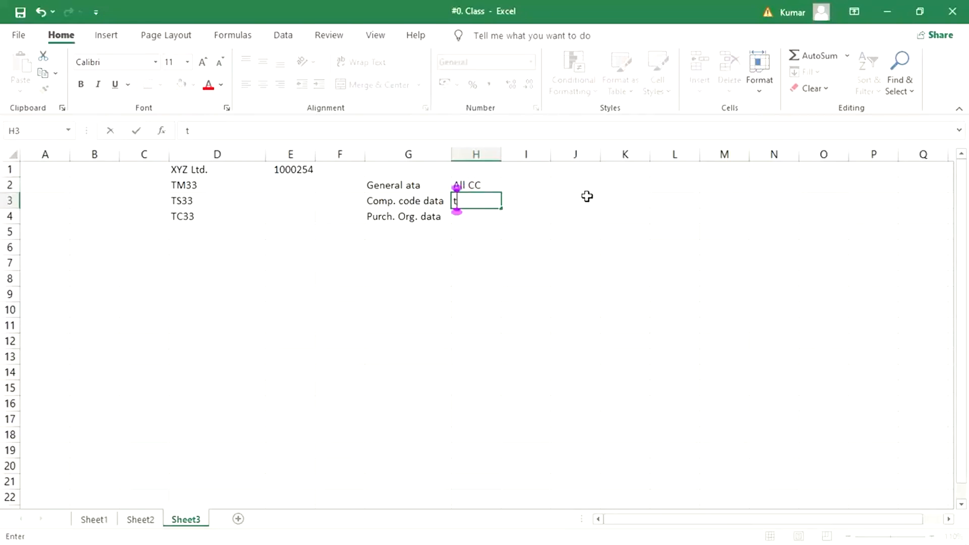
{"action": "type", "text": "TM33"}
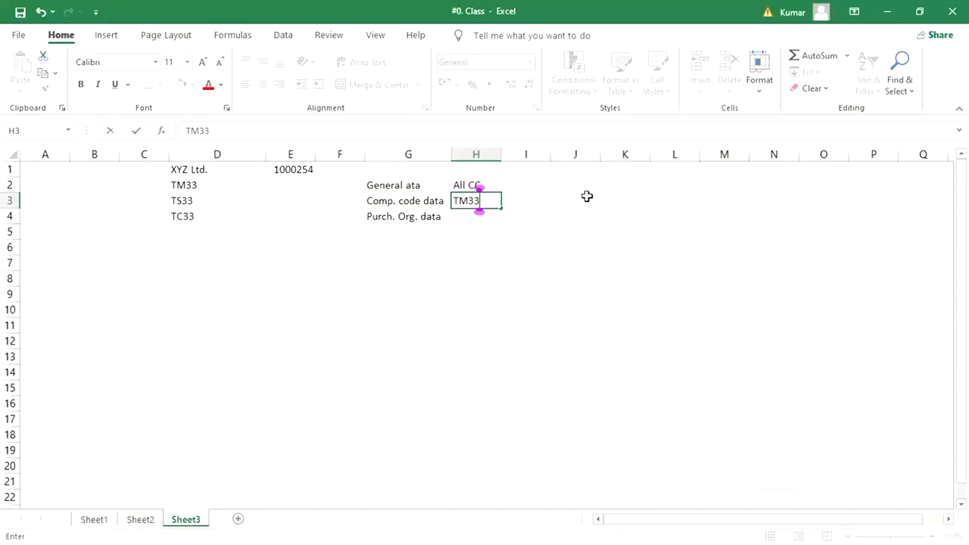
{"action": "key", "text": "Tab"}
{"action": "type", "text": "TS33"}
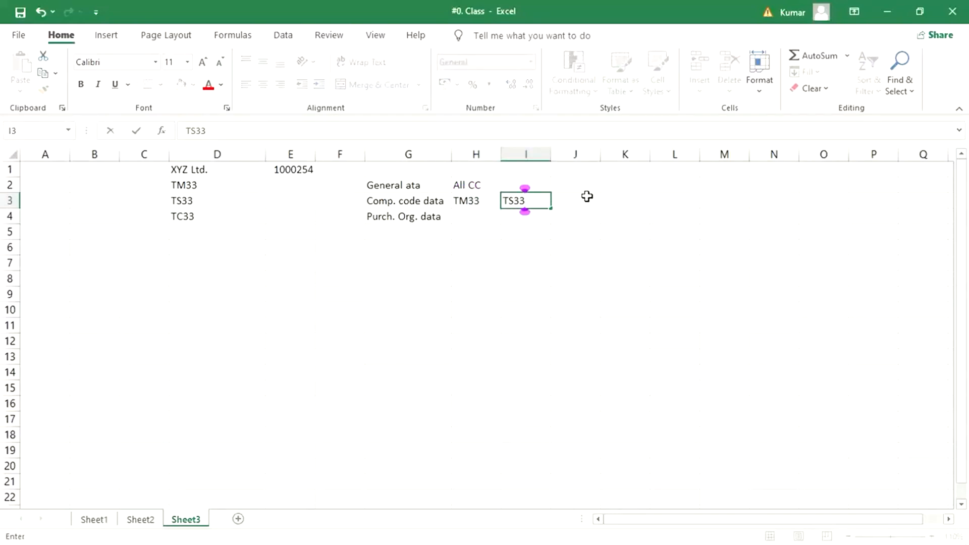
{"action": "key", "text": "Tab"}
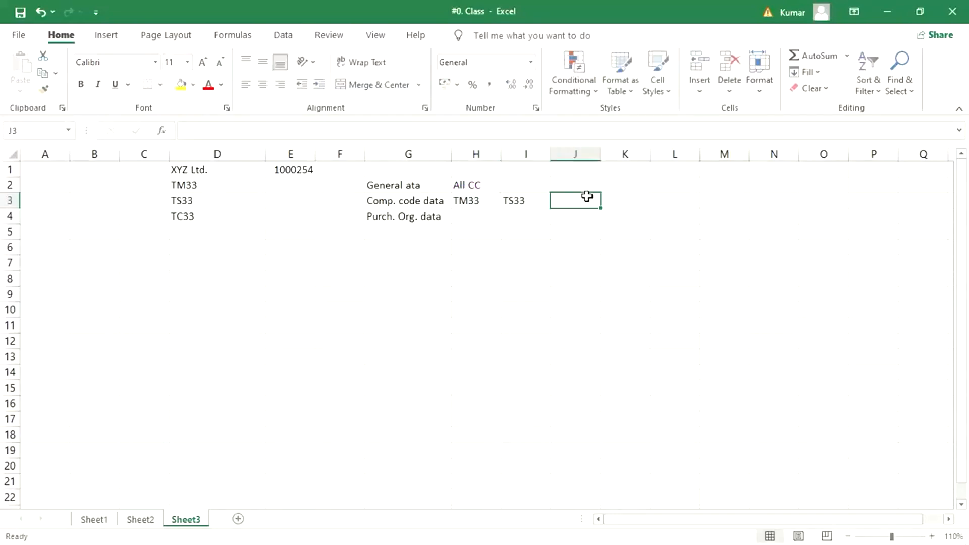
{"action": "type", "text": "TC"}
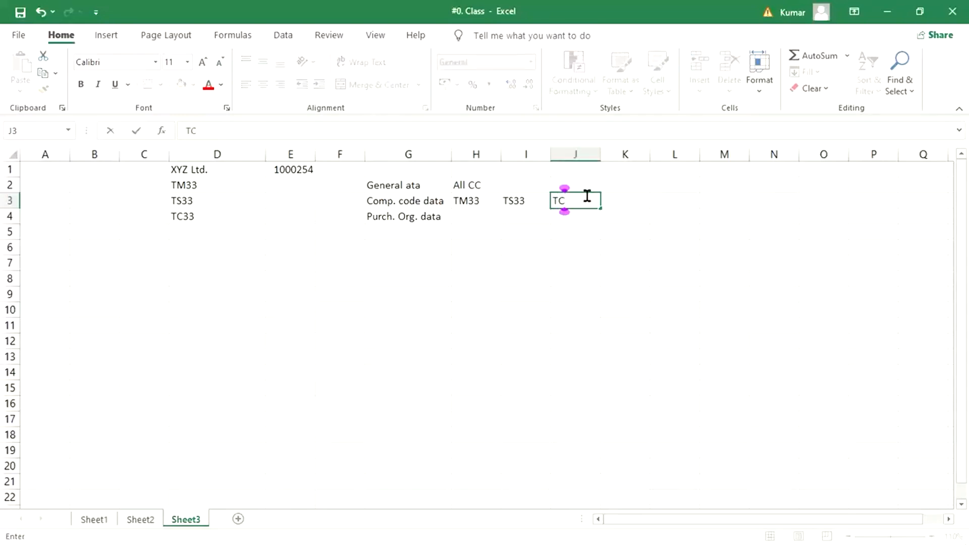
{"action": "type", "text": "33"}
{"action": "key", "text": "Return"}
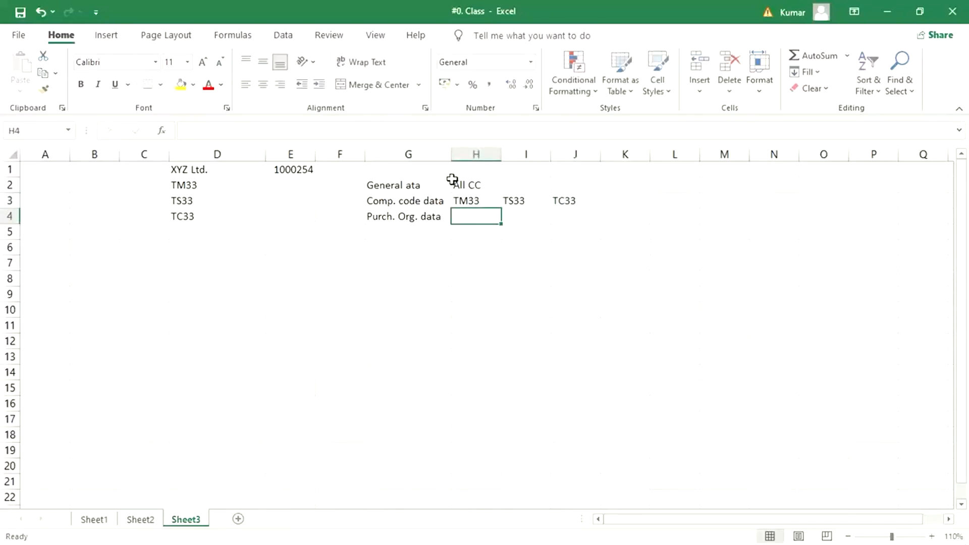
{"action": "left_click", "coordinate": [481, 204]}
{"action": "left_click", "coordinate": [535, 205]}
{"action": "left_click", "coordinate": [556, 201]}
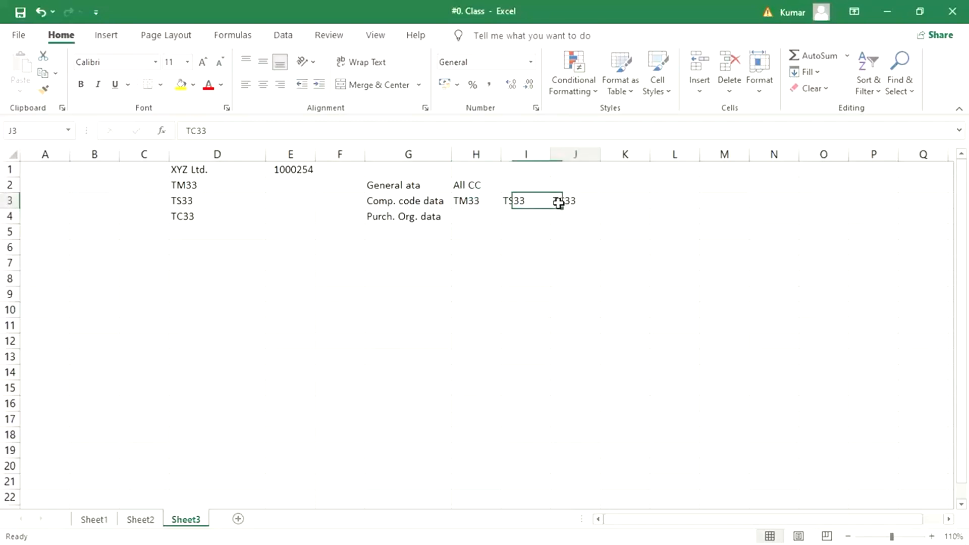
{"action": "left_click", "coordinate": [417, 203]}
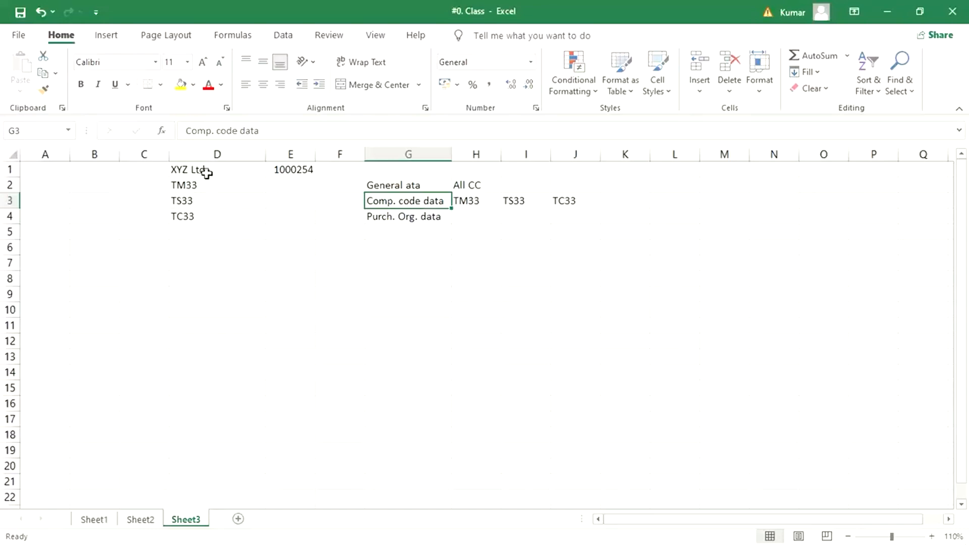
{"action": "left_click", "coordinate": [230, 172]}
{"action": "left_click", "coordinate": [292, 172]}
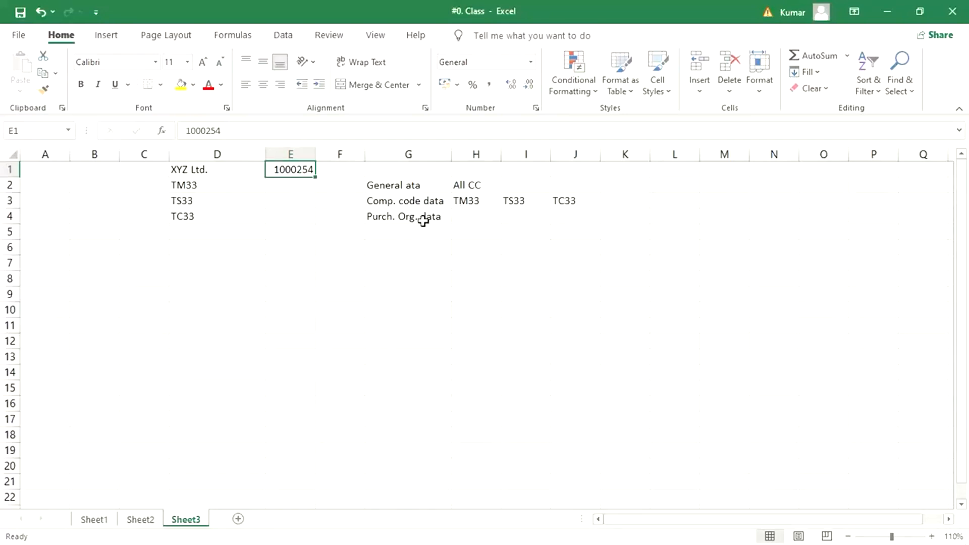
{"action": "left_click", "coordinate": [486, 203]}
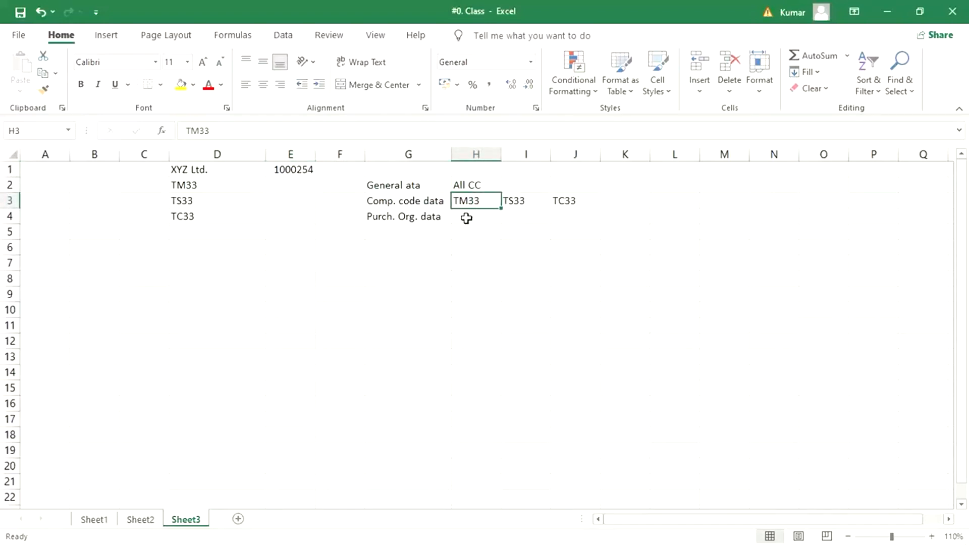
{"action": "left_click", "coordinate": [517, 201]}
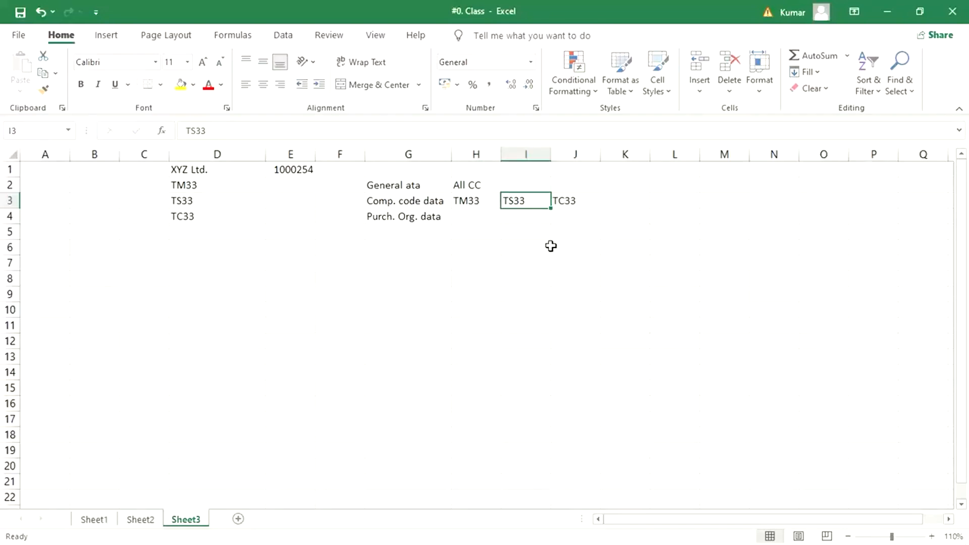
{"action": "left_click", "coordinate": [570, 203]}
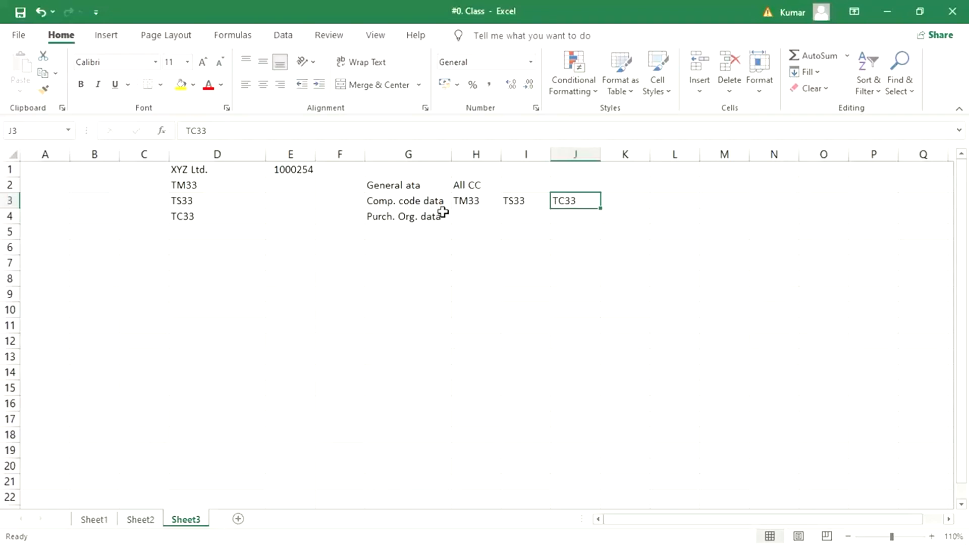
{"action": "left_click_drag", "start_coordinate": [480, 198], "coordinate": [557, 195]}
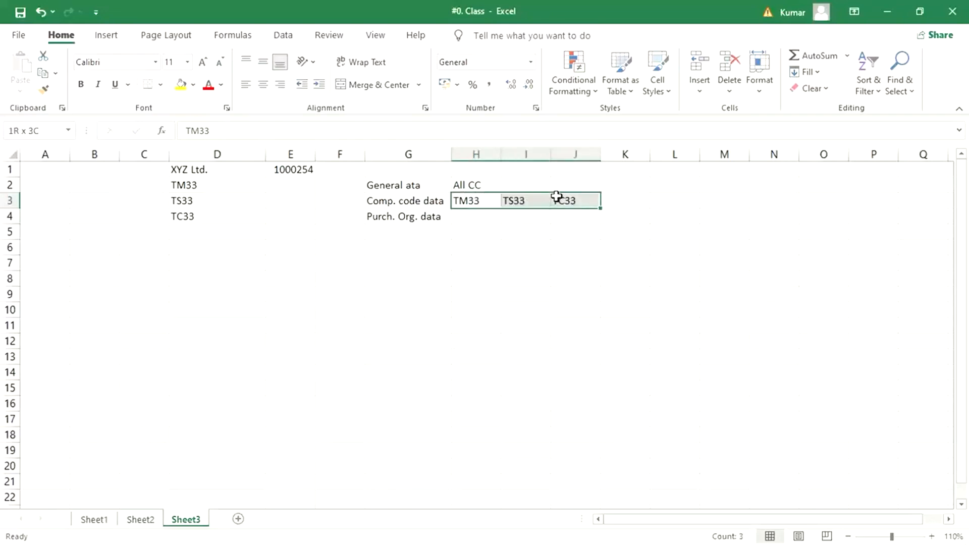
{"action": "left_click", "coordinate": [480, 202]}
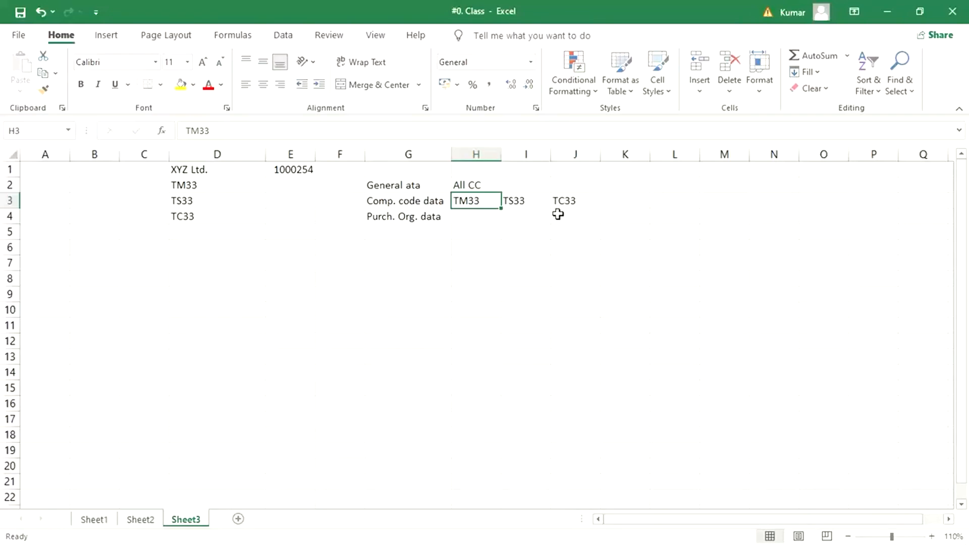
{"action": "left_click", "coordinate": [396, 205]}
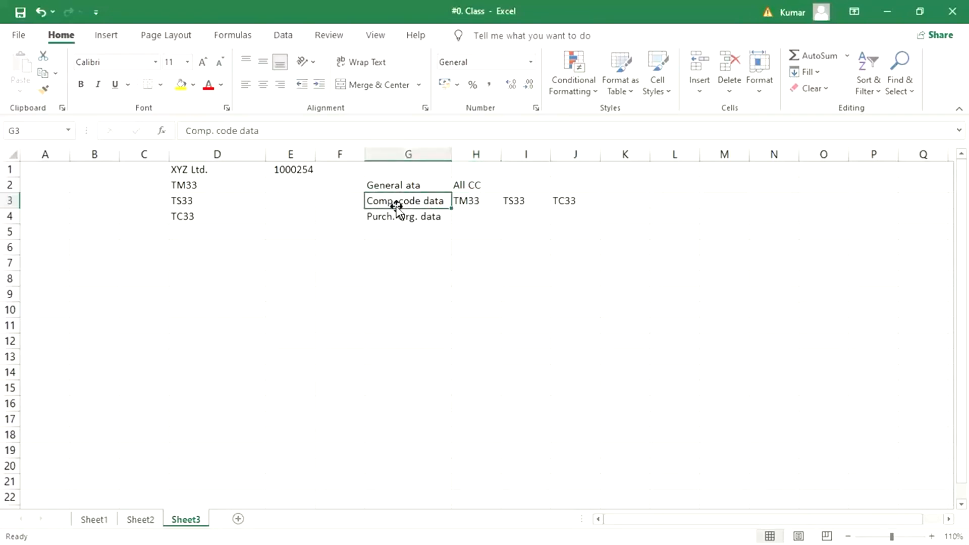
{"action": "left_click_drag", "start_coordinate": [463, 200], "coordinate": [562, 198]}
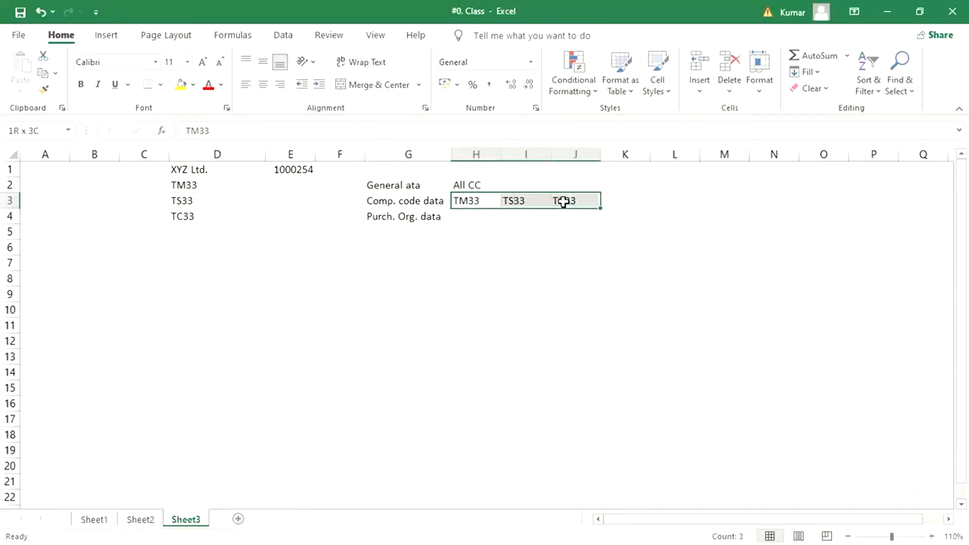
{"action": "left_click", "coordinate": [410, 201]}
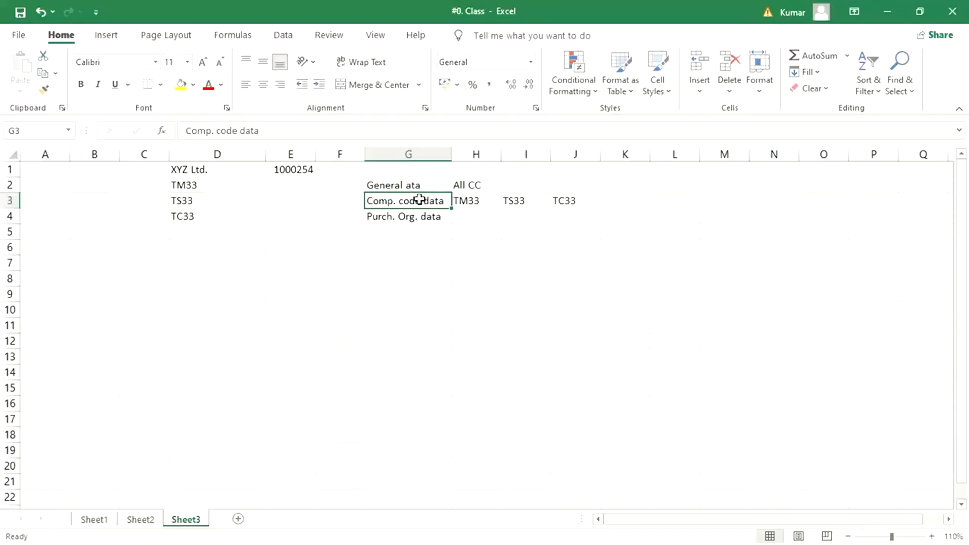
{"action": "left_click_drag", "start_coordinate": [397, 190], "coordinate": [428, 200]}
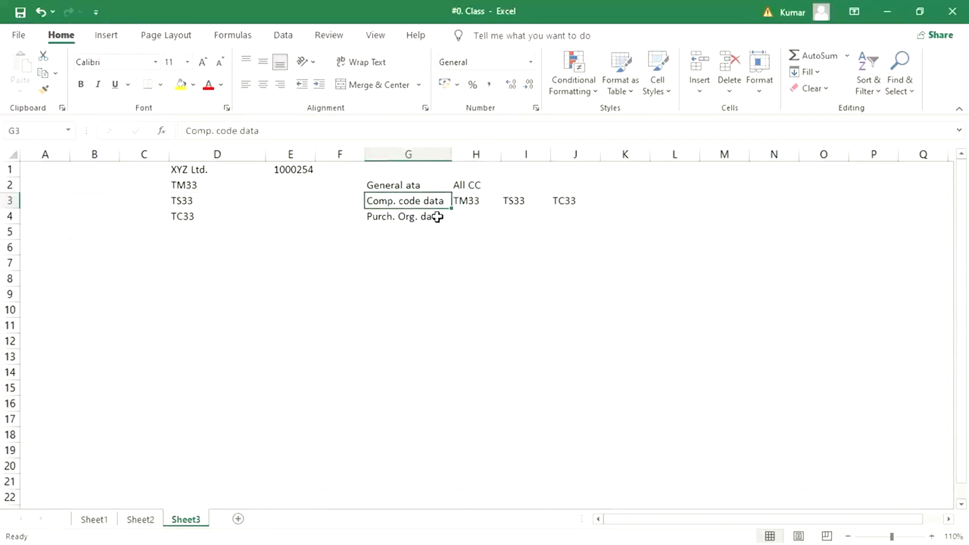
{"action": "left_click", "coordinate": [575, 200]}
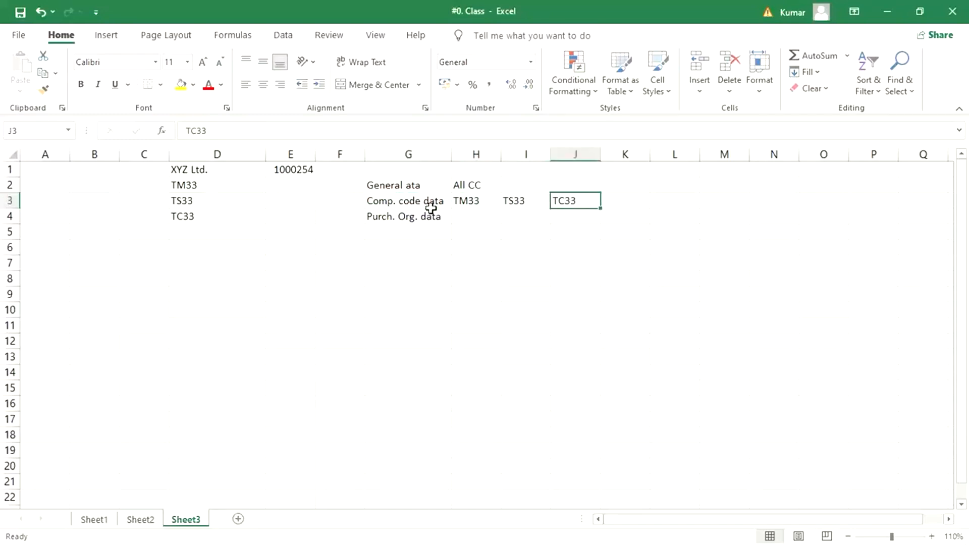
{"action": "left_click", "coordinate": [431, 203]}
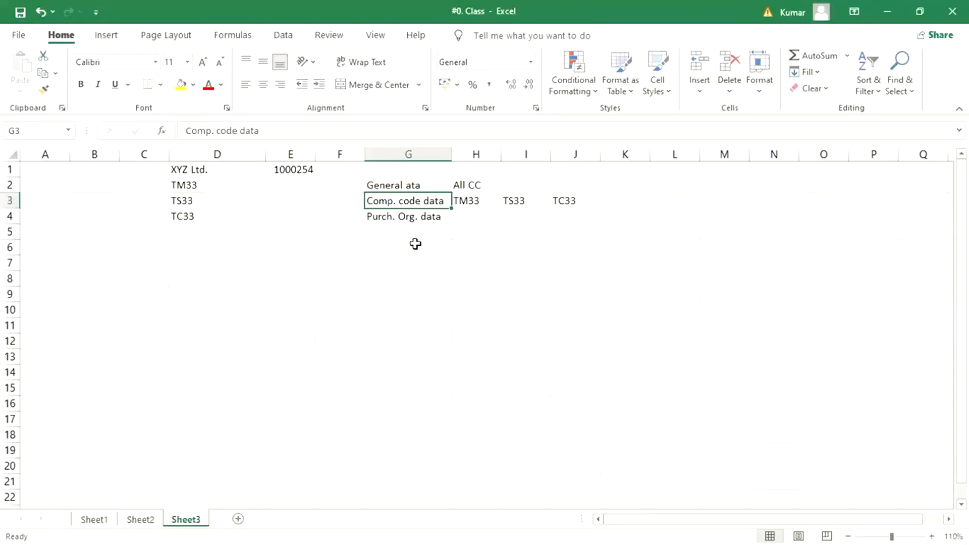
{"action": "left_click_drag", "start_coordinate": [398, 185], "coordinate": [413, 218]}
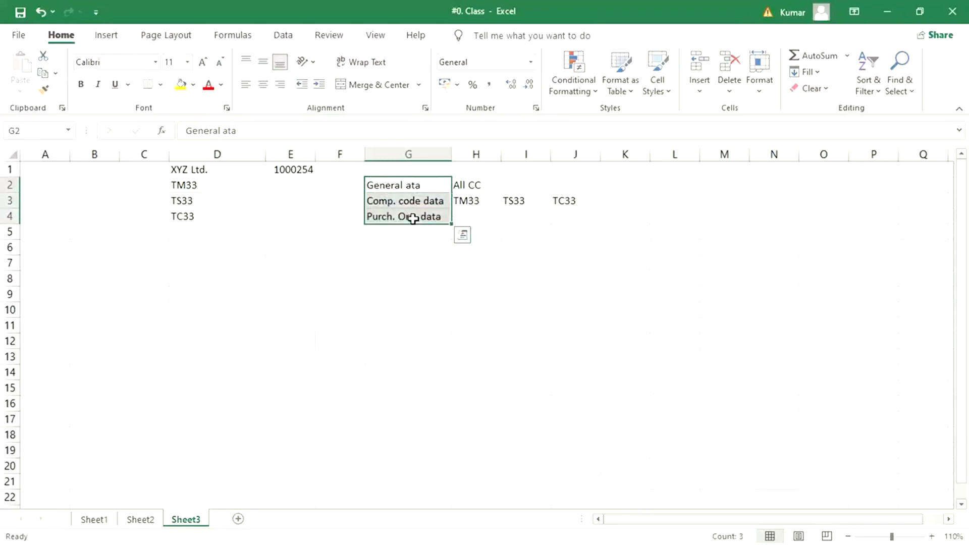
Enter the heading 'XK01/FK01' in G1 above the General ata label.
{"action": "left_click", "coordinate": [336, 185]}
{"action": "left_click", "coordinate": [404, 190]}
{"action": "left_click_drag", "start_coordinate": [404, 190], "coordinate": [407, 203]}
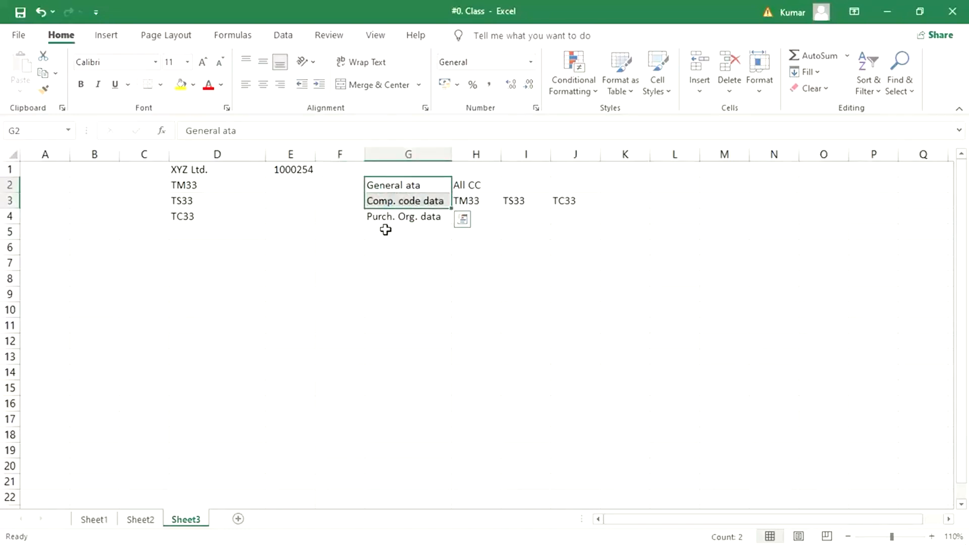
{"action": "left_click", "coordinate": [402, 168]}
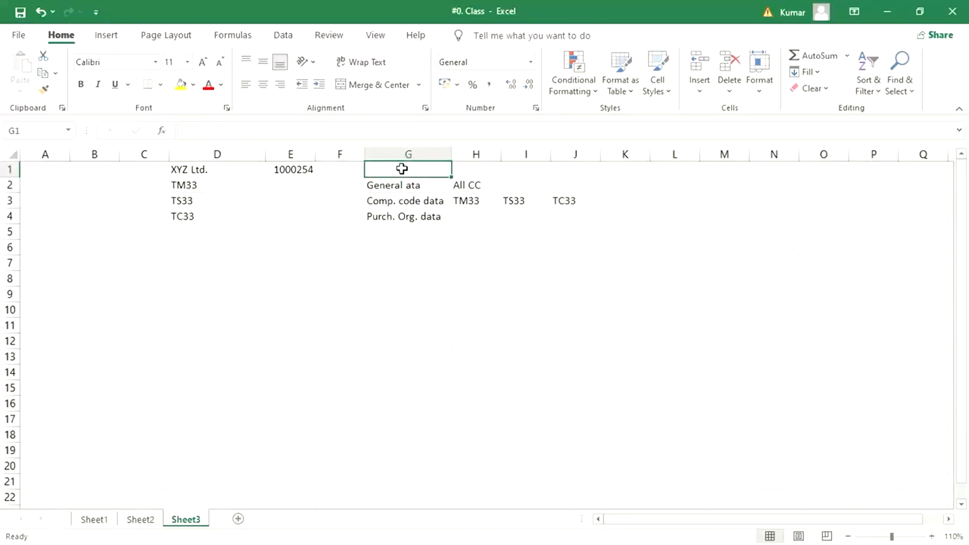
{"action": "type", "text": "XK"}
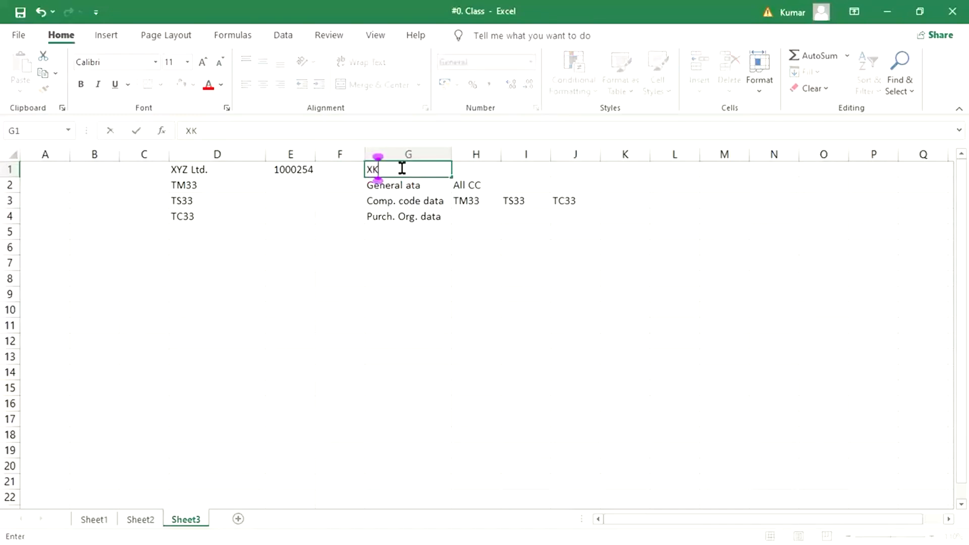
{"action": "type", "text": "01/FK01"}
{"action": "key", "text": "Return"}
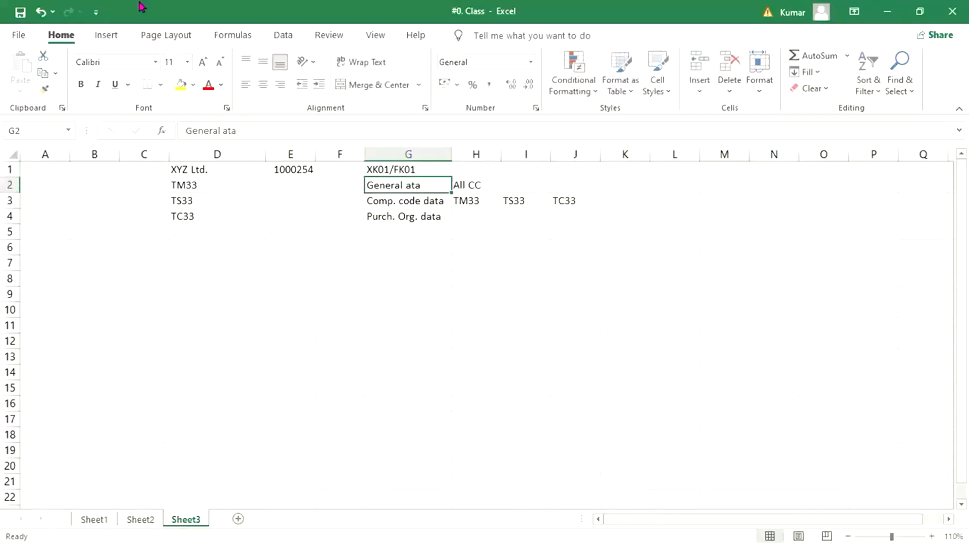
{"action": "left_click", "coordinate": [15, 153]}
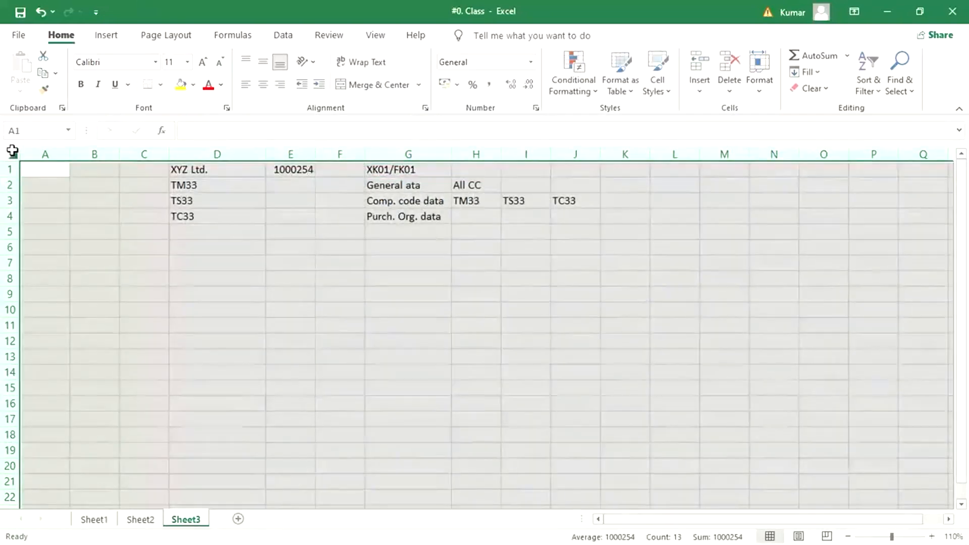
Apply Center alignment to every entry on Sheet3.
{"action": "left_click", "coordinate": [263, 84]}
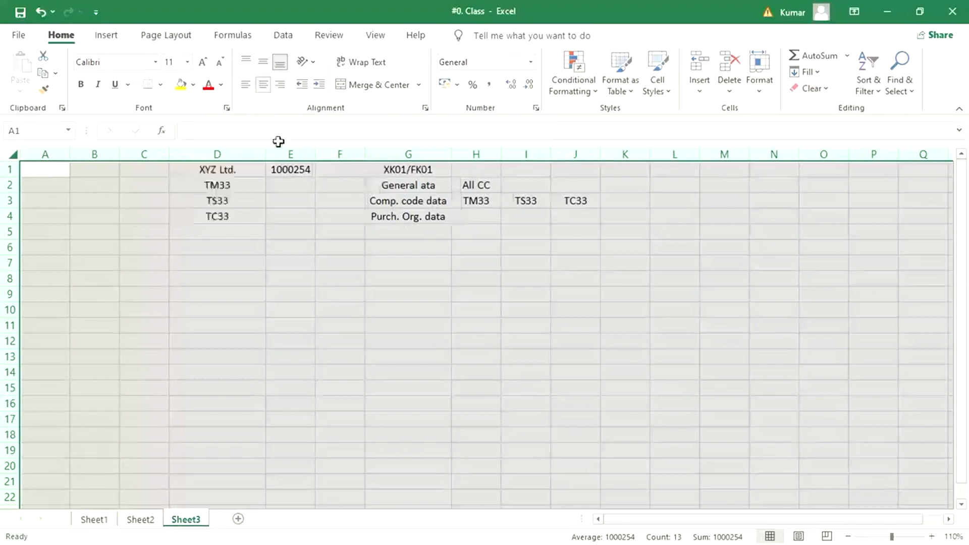
{"action": "left_click", "coordinate": [309, 228]}
{"action": "left_click", "coordinate": [386, 172]}
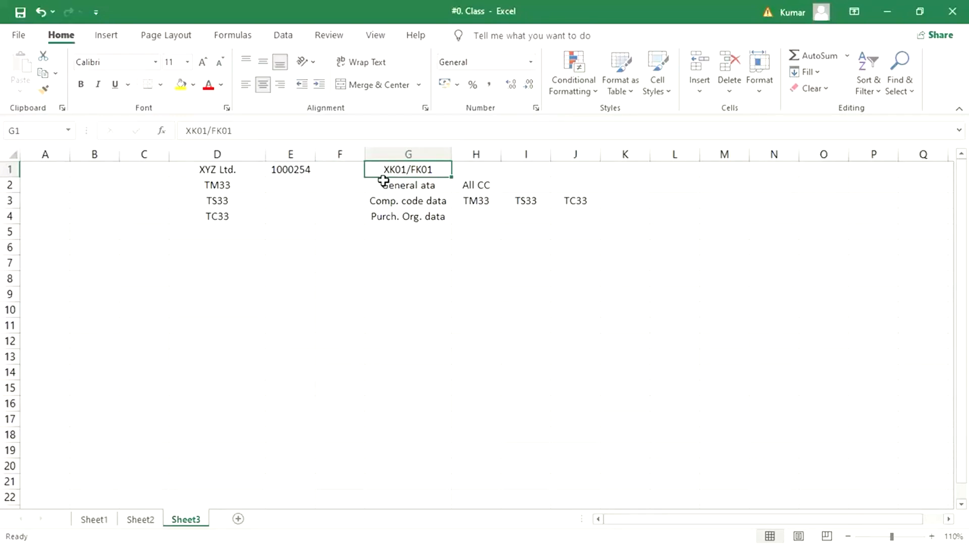
{"action": "left_click", "coordinate": [417, 220]}
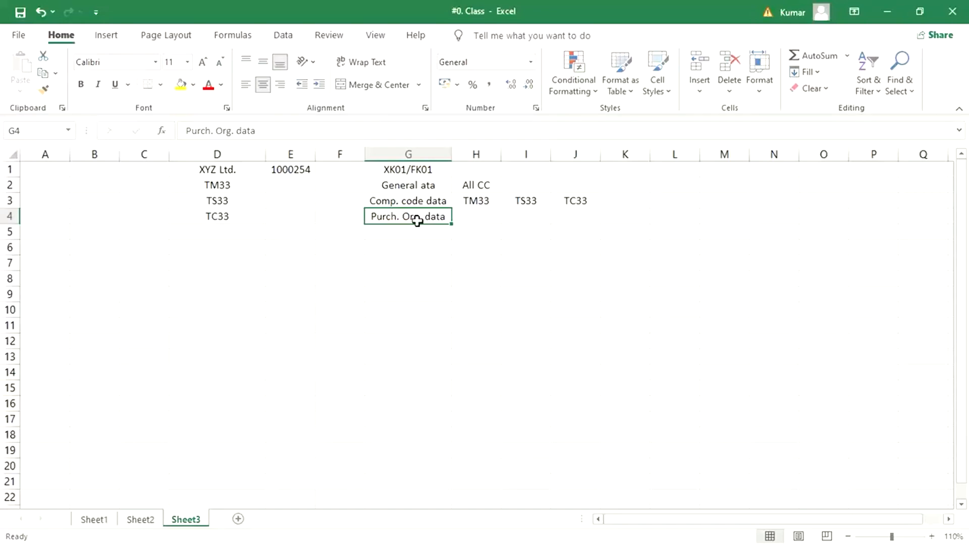
{"action": "key", "text": "alt+Tab"}
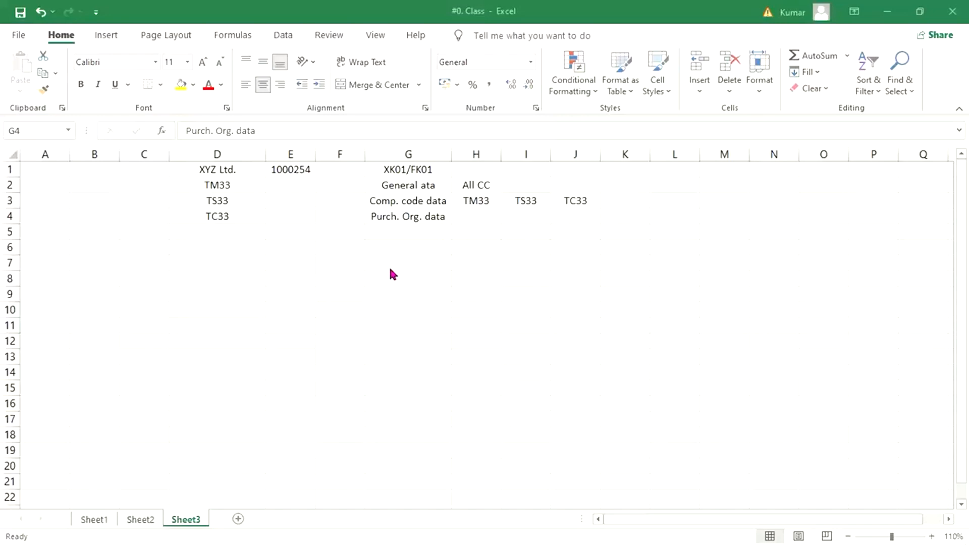
Review the finished vendor data table, ending at Purch. Org. data in G4.
{"action": "left_click", "coordinate": [428, 251]}
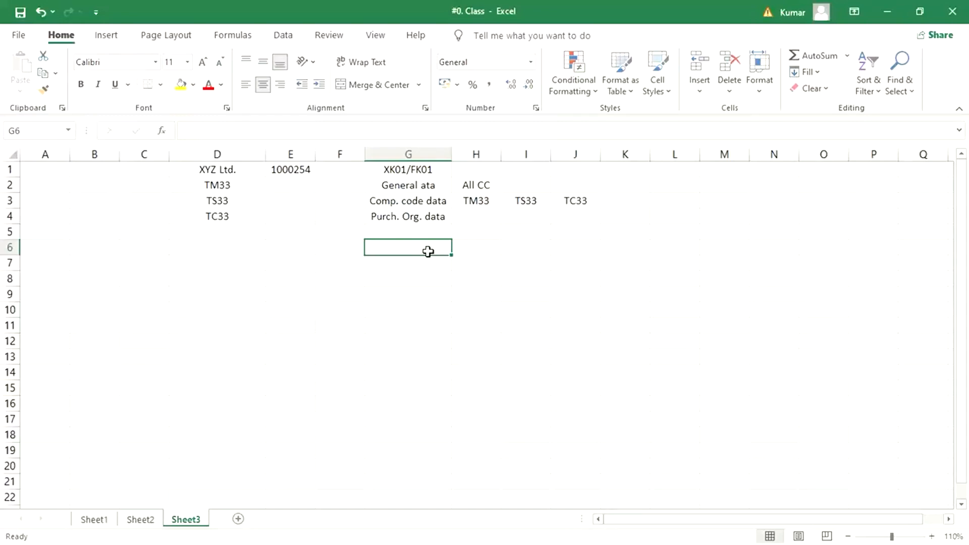
{"action": "left_click", "coordinate": [415, 218]}
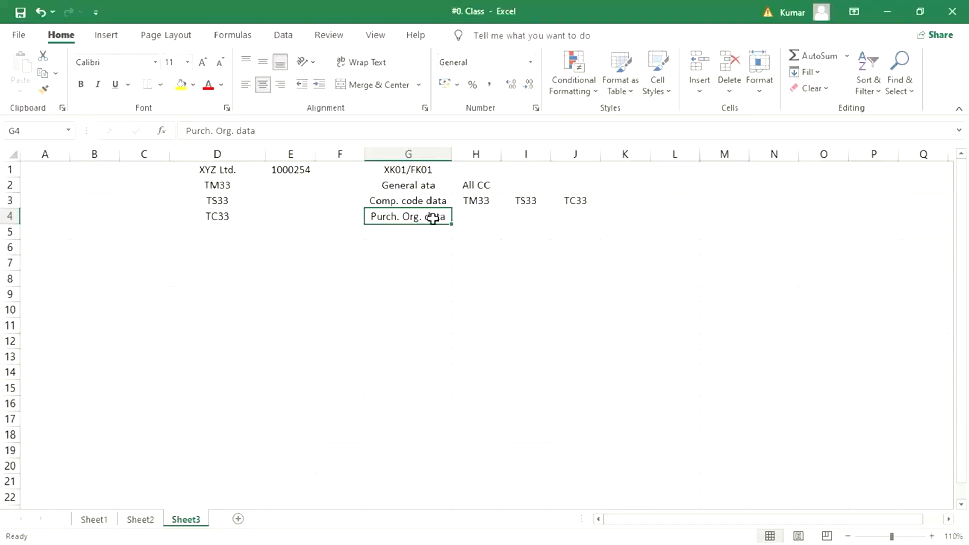
{"action": "left_click", "coordinate": [428, 170]}
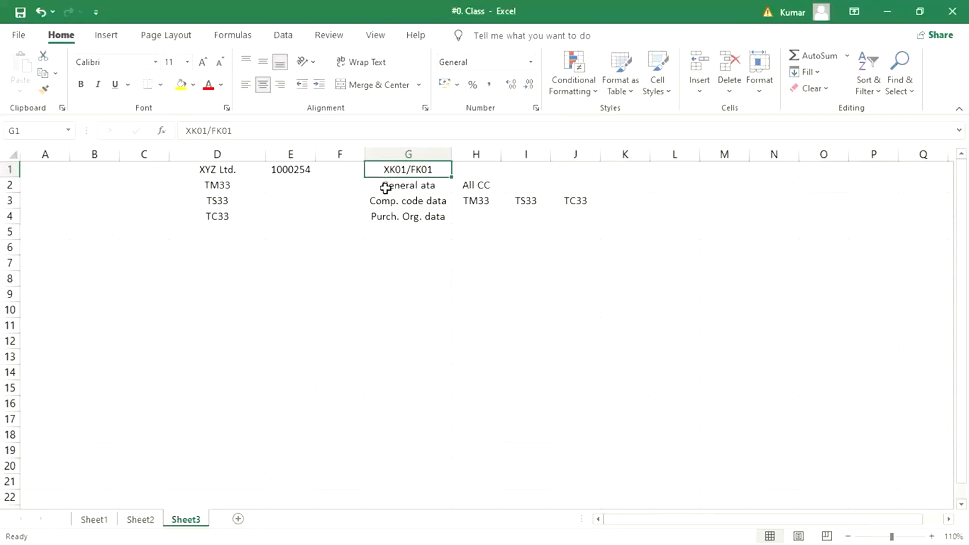
{"action": "left_click_drag", "start_coordinate": [404, 189], "coordinate": [411, 221]}
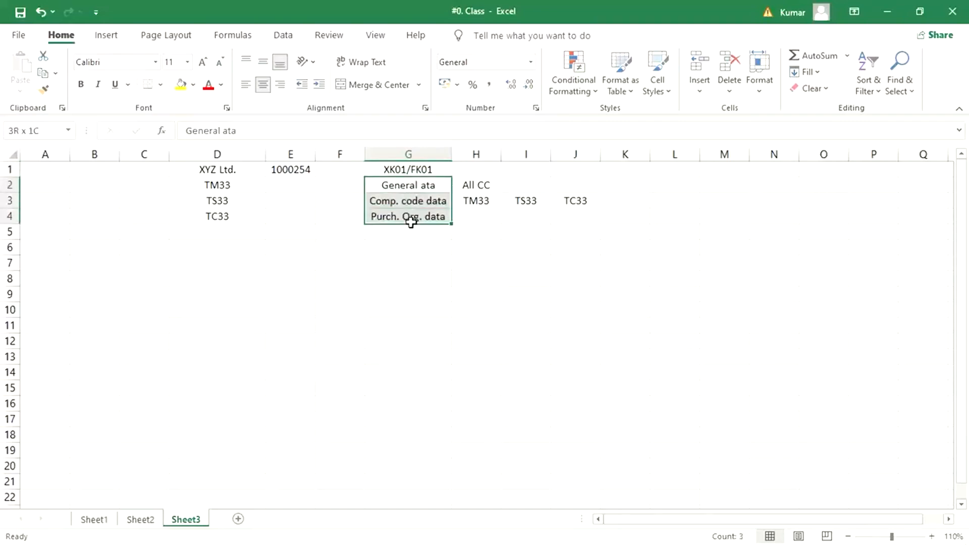
{"action": "left_click", "coordinate": [411, 186]}
{"action": "left_click", "coordinate": [412, 203]}
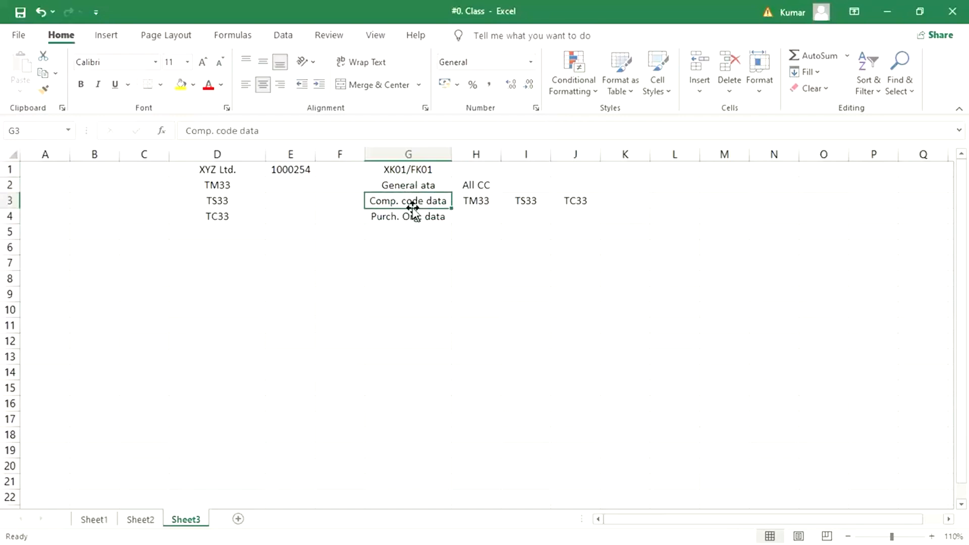
{"action": "left_click", "coordinate": [410, 217]}
{"action": "left_click", "coordinate": [418, 189]}
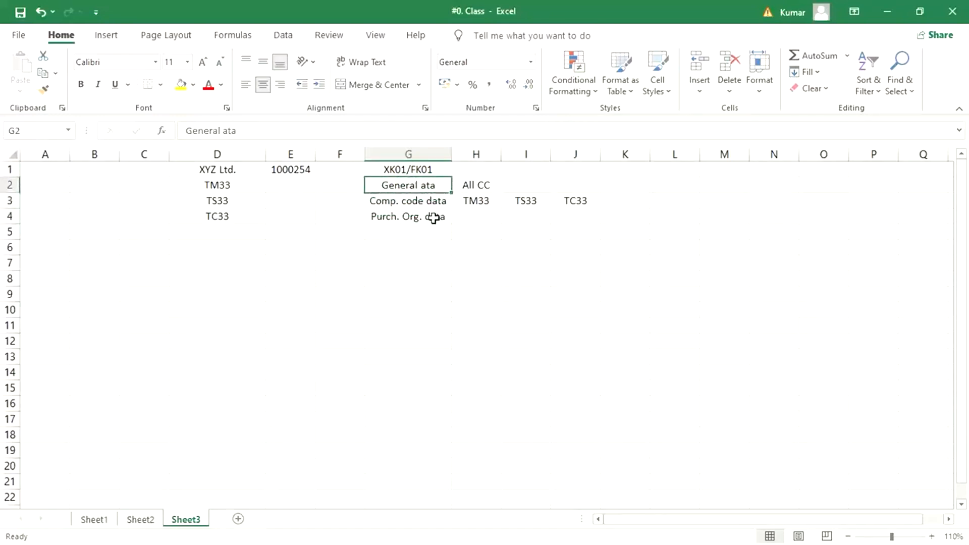
{"action": "left_click", "coordinate": [411, 200]}
{"action": "left_click", "coordinate": [407, 217]}
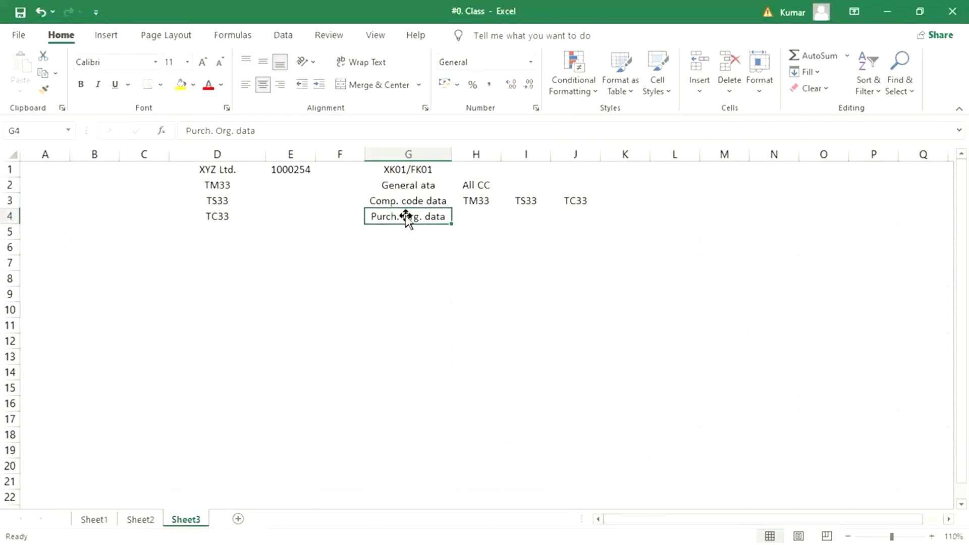
{"action": "left_click", "coordinate": [431, 170]}
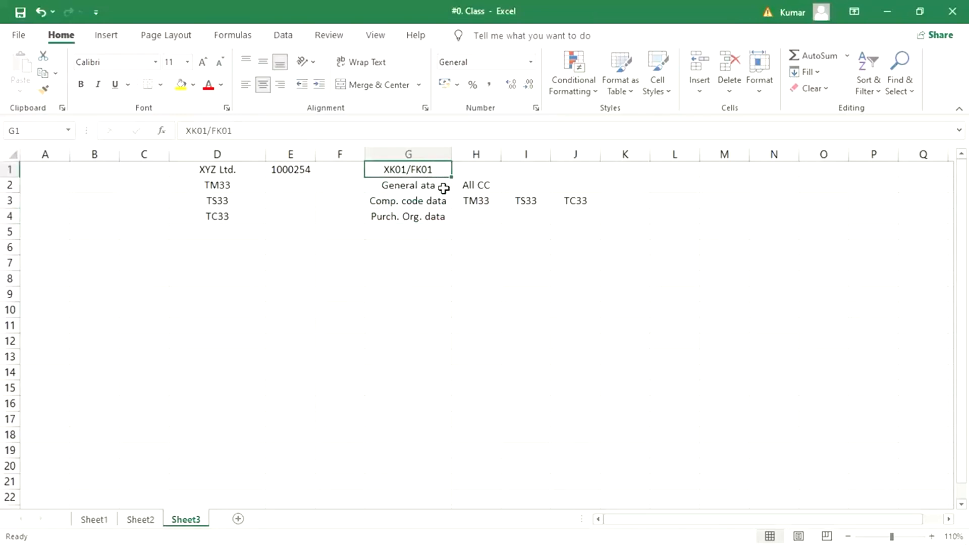
{"action": "left_click", "coordinate": [418, 187]}
{"action": "left_click", "coordinate": [417, 201]}
{"action": "left_click", "coordinate": [415, 221]}
{"action": "left_click", "coordinate": [434, 186]}
{"action": "left_click", "coordinate": [401, 205]}
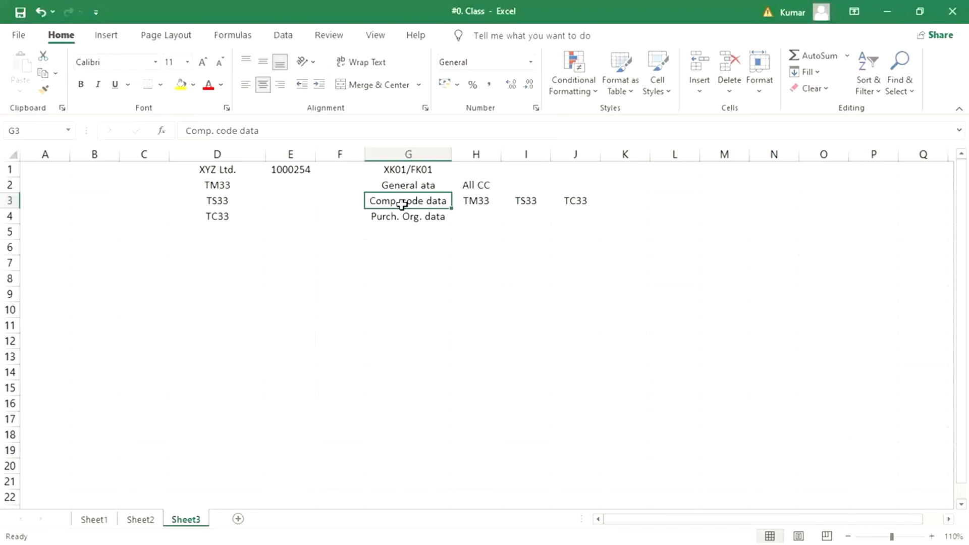
Point out the General data and Comp. code data cells in the table.
{"action": "left_click", "coordinate": [409, 185]}
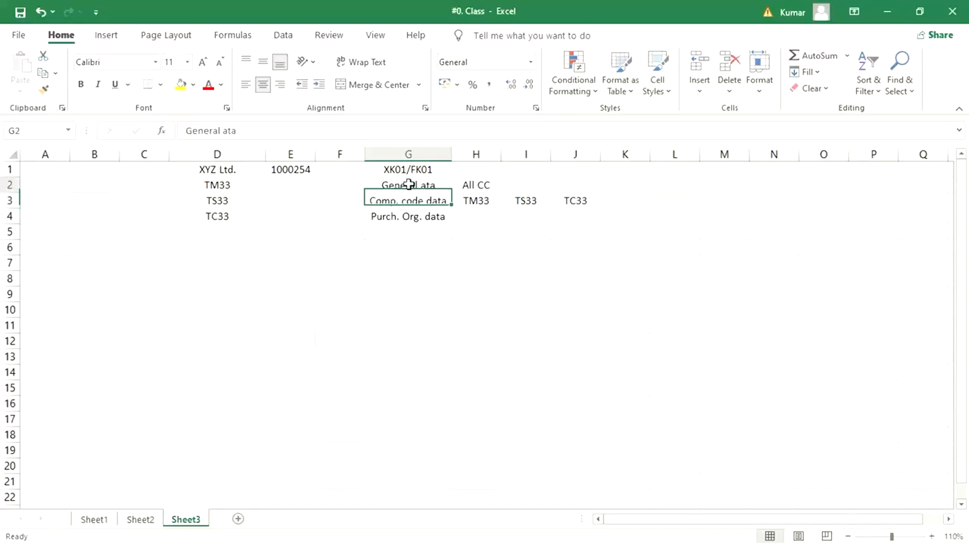
{"action": "left_click_drag", "start_coordinate": [409, 190], "coordinate": [410, 197]}
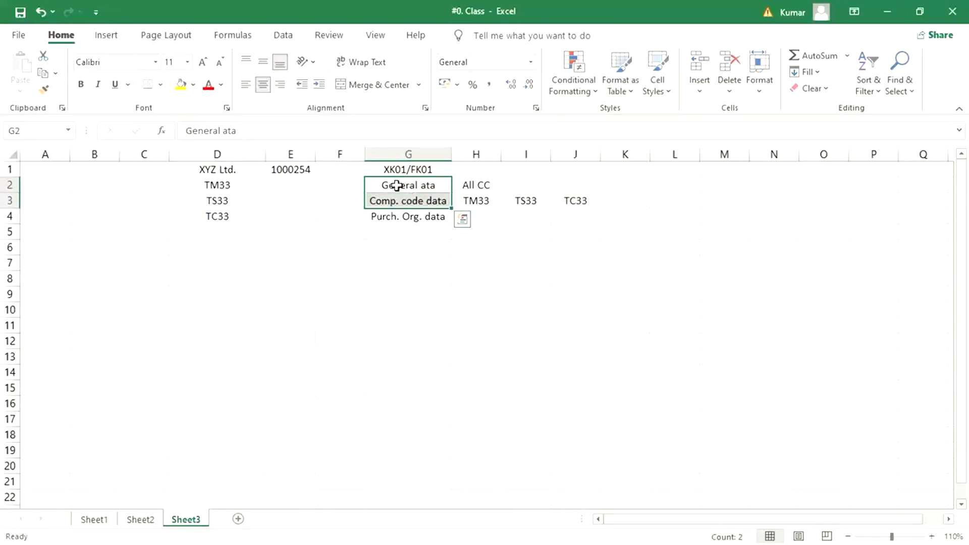
{"action": "left_click", "coordinate": [396, 186]}
{"action": "left_click", "coordinate": [395, 197]}
{"action": "left_click", "coordinate": [398, 188]}
{"action": "left_click", "coordinate": [400, 200]}
Edit cell G1 in the formula bar so XK01/FK01 becomes XK01.
{"action": "left_click", "coordinate": [428, 167]}
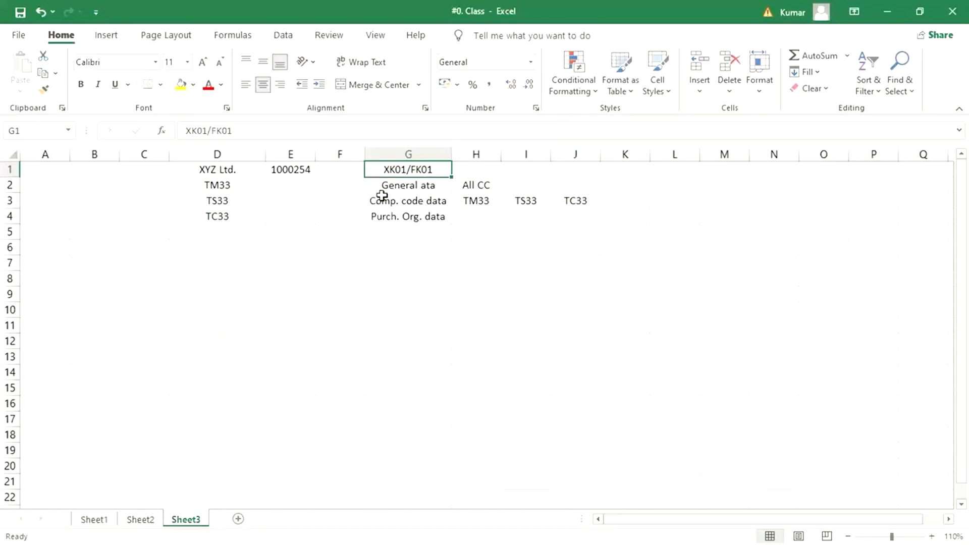
{"action": "left_click", "coordinate": [370, 131]}
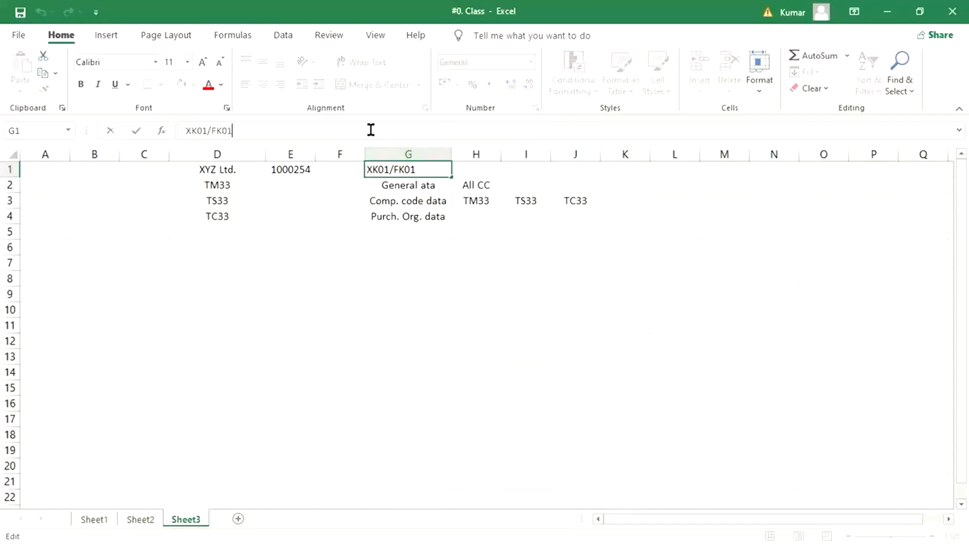
{"action": "key", "text": "BackSpace"}
{"action": "key", "text": "BackSpace"}
{"action": "key", "text": "BackSpace"}
{"action": "key", "text": "BackSpace"}
{"action": "key", "text": "BackSpace"}
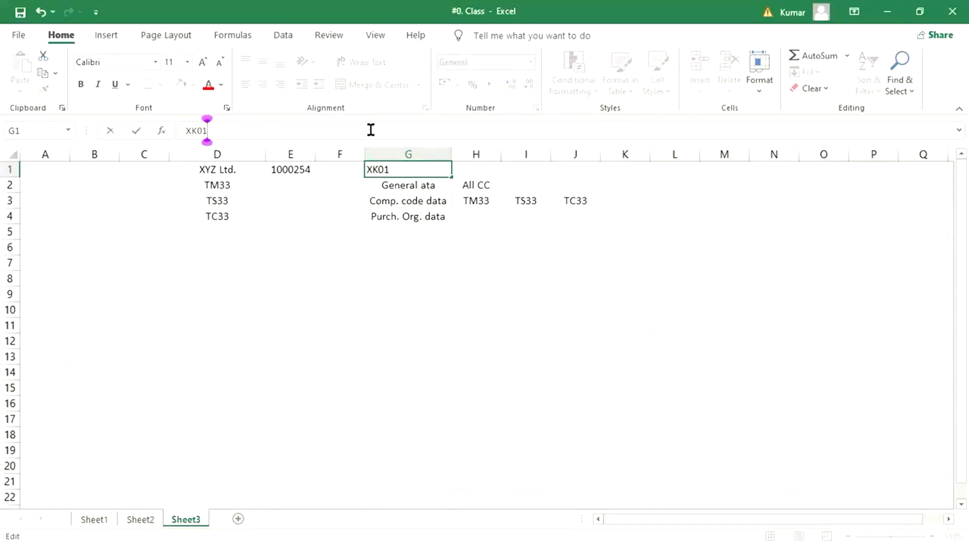
{"action": "key", "text": "Return"}
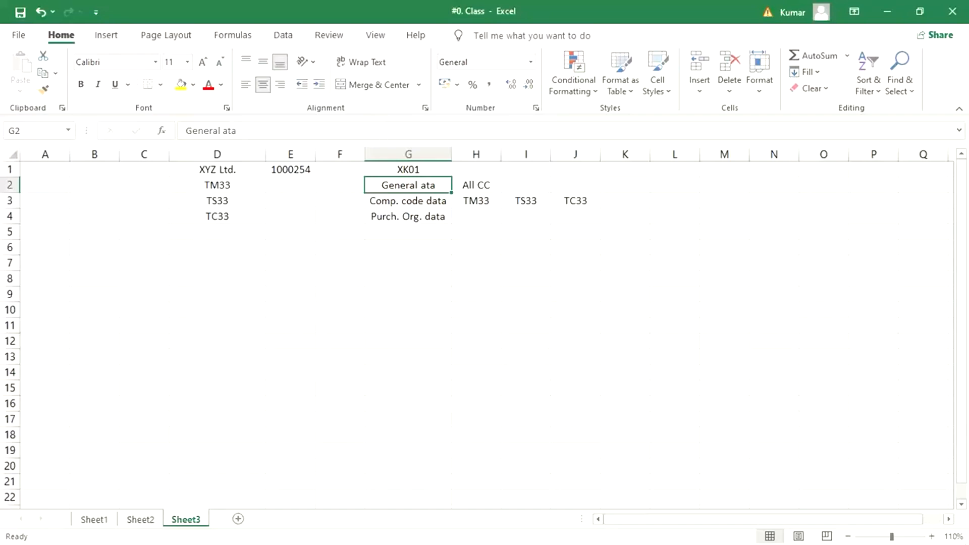
{"action": "mouse_move", "coordinate": [191, 541]}
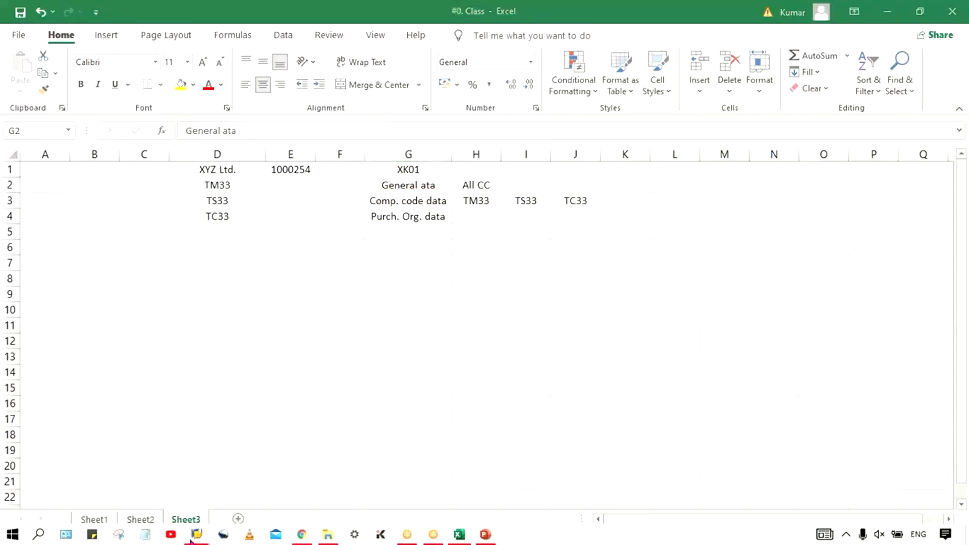
Exit SAP Easy Access, bring up the SAP Logon 740 list, and answer No to the connection error.
{"action": "left_click", "coordinate": [275, 490]}
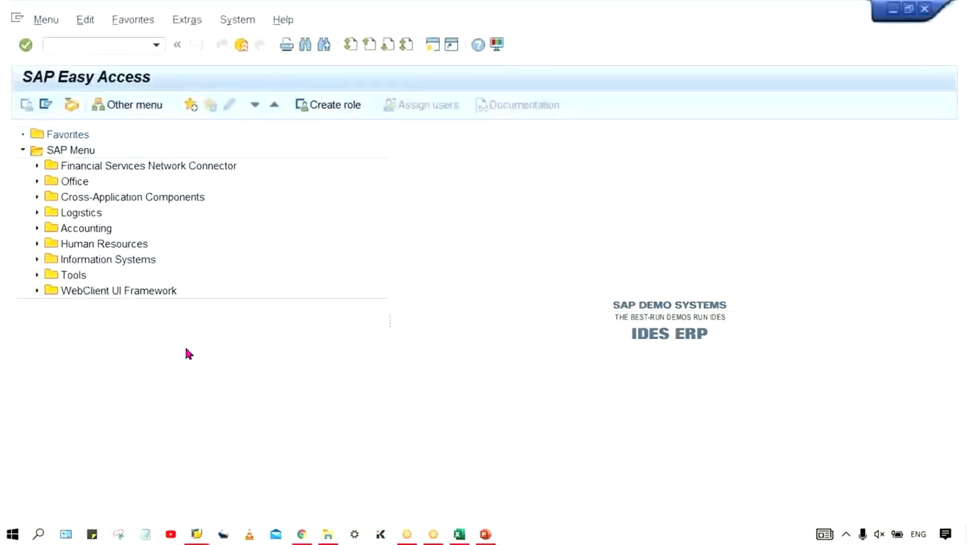
{"action": "left_click", "coordinate": [243, 47]}
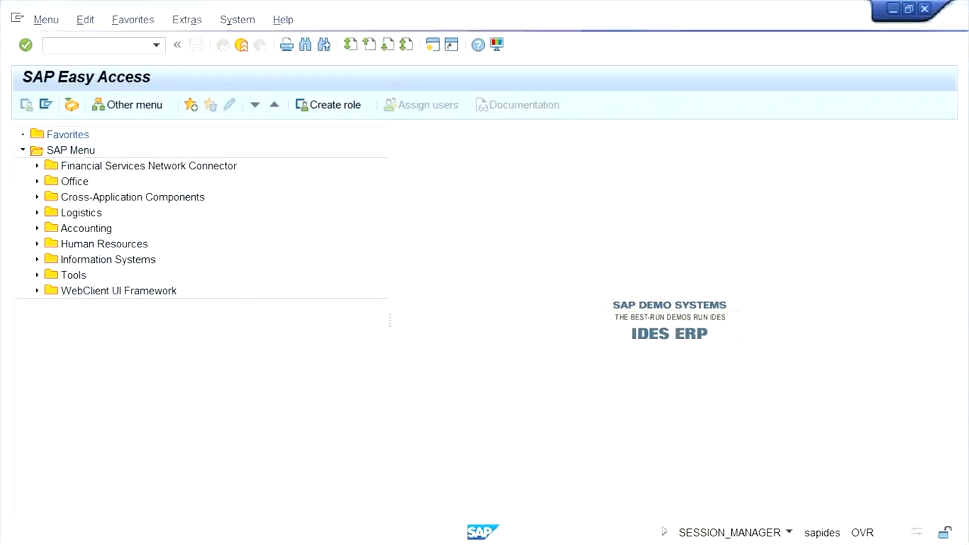
{"action": "mouse_move", "coordinate": [197, 543]}
{"action": "left_click", "coordinate": [175, 474]}
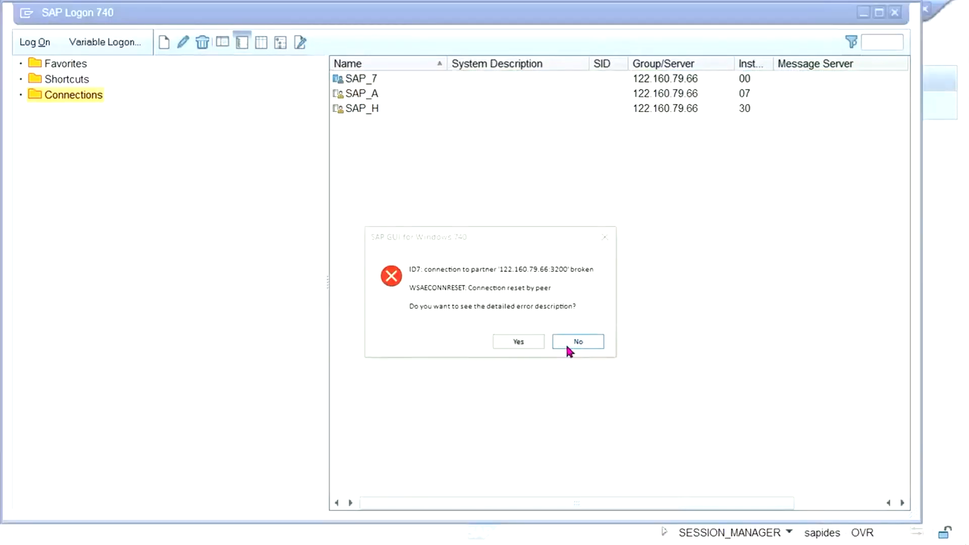
{"action": "left_click", "coordinate": [567, 344]}
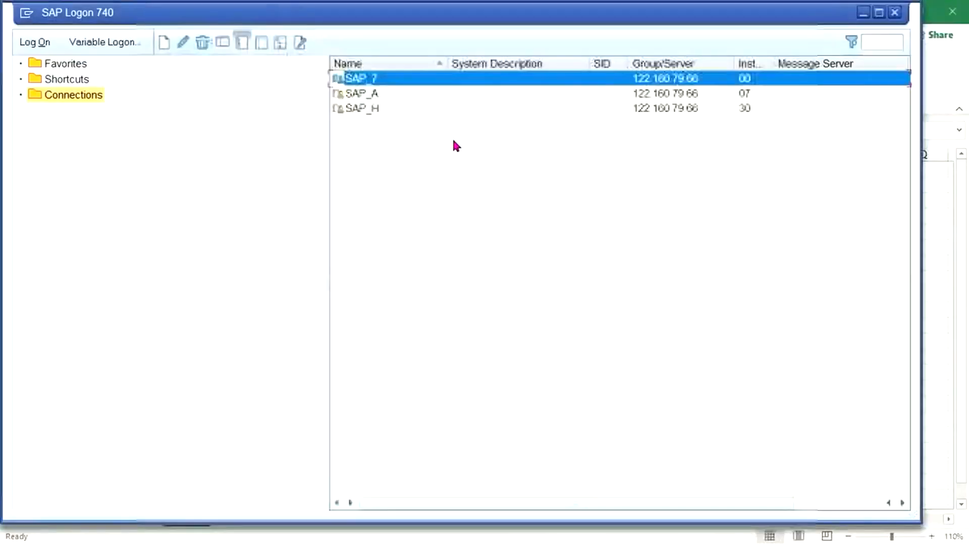
Log on to SAP_7 with the saved user name and password, continuing past other logons.
{"action": "double_click", "coordinate": [432, 85]}
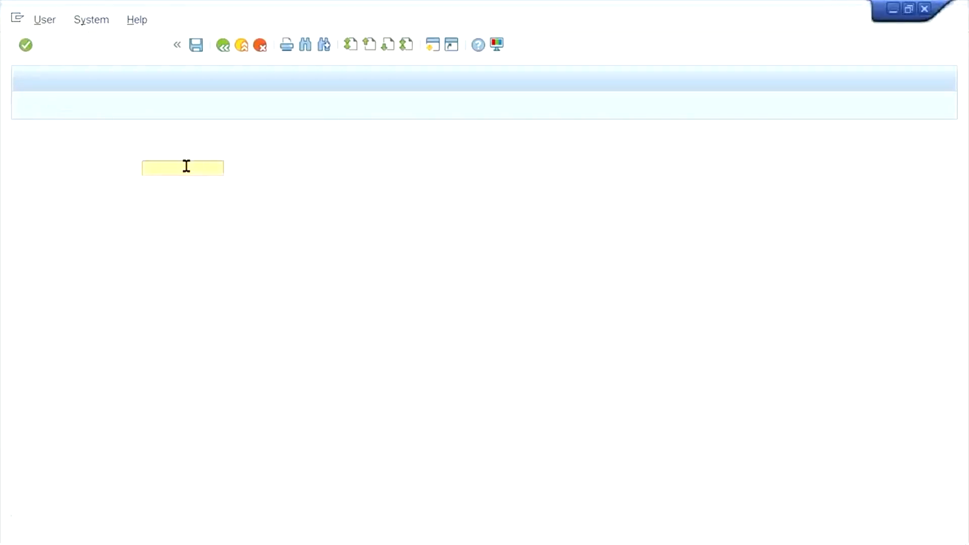
{"action": "left_click", "coordinate": [205, 170]}
{"action": "left_click", "coordinate": [207, 184]}
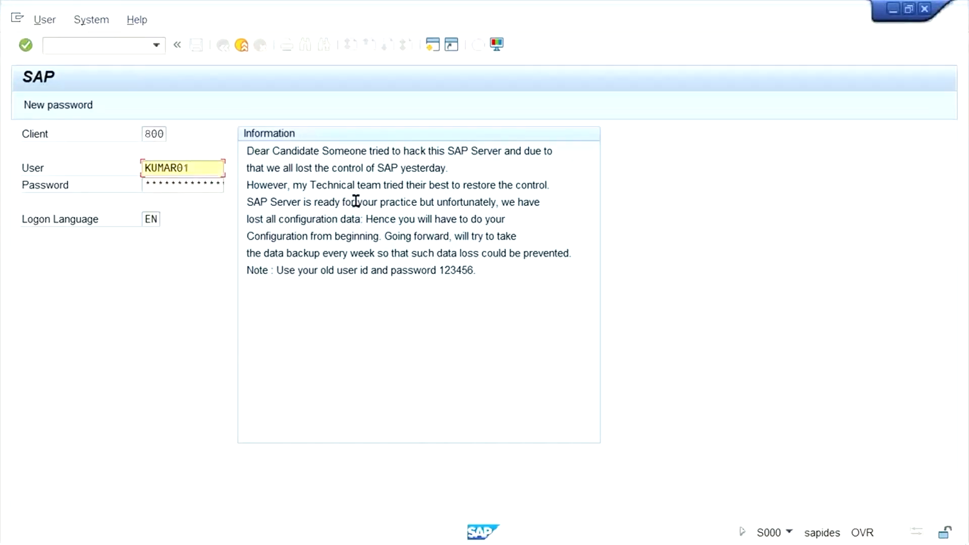
{"action": "key", "text": "Tab"}
{"action": "type", "text": "1********"}
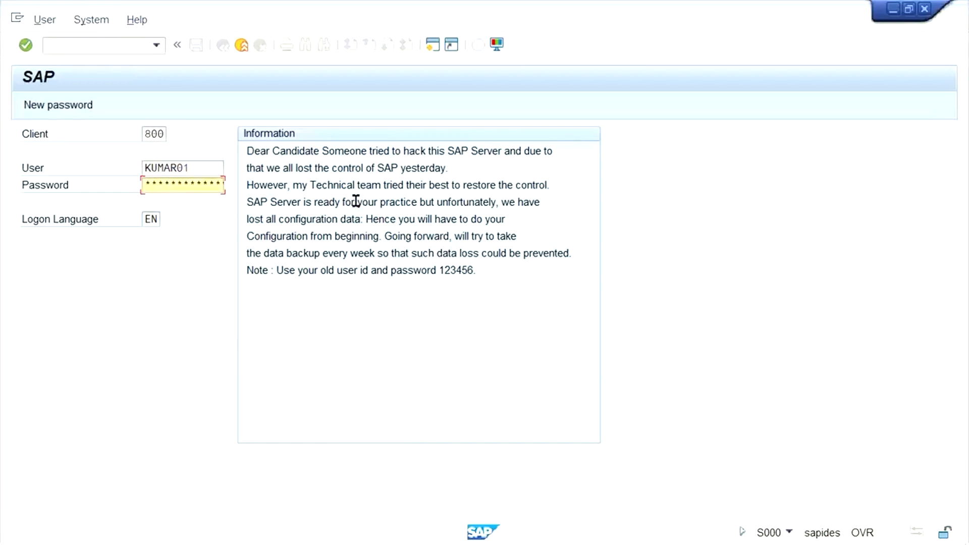
{"action": "key", "text": "Return"}
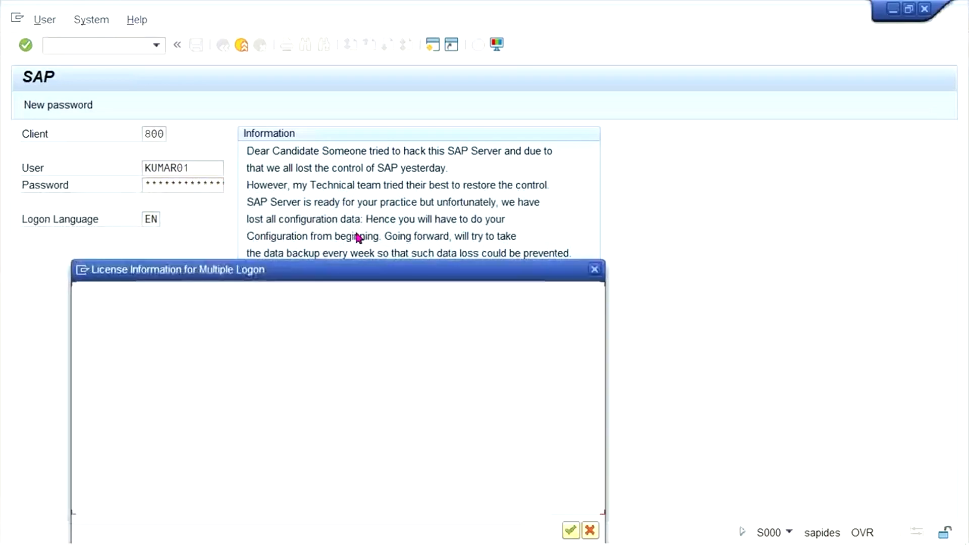
{"action": "left_click", "coordinate": [82, 432]}
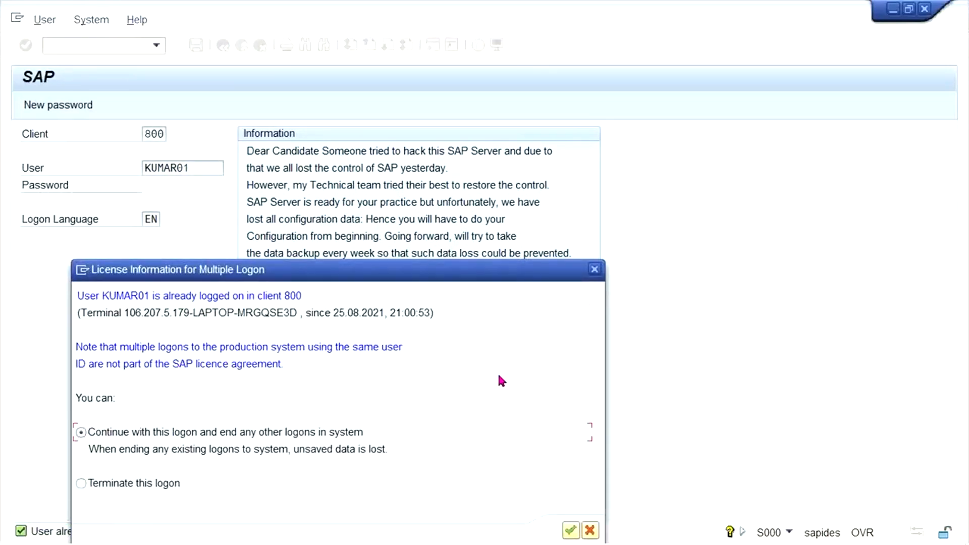
{"action": "key", "text": "Return"}
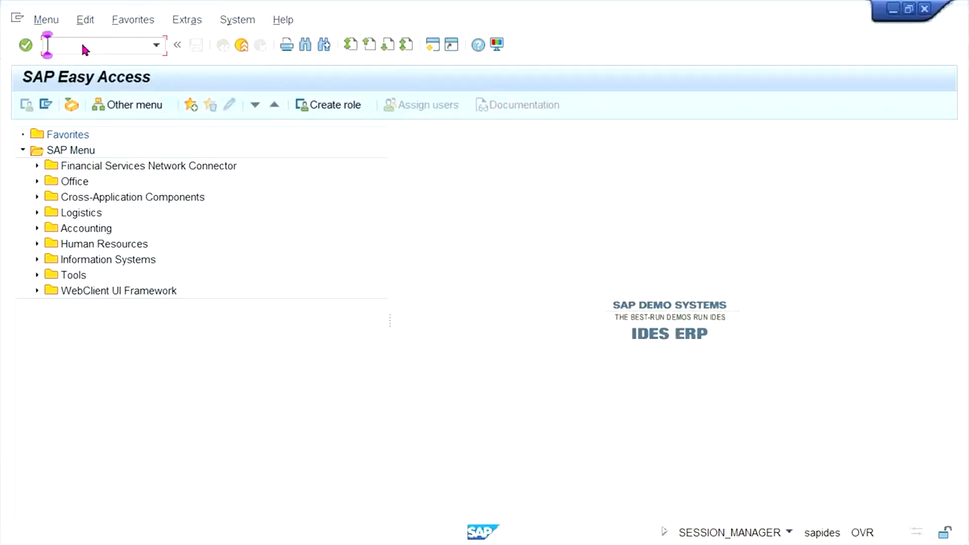
Run FK02 to open the Change Vendor initial screen, then return to the Excel workbook.
{"action": "type", "text": "FK02"}
{"action": "key", "text": "Return"}
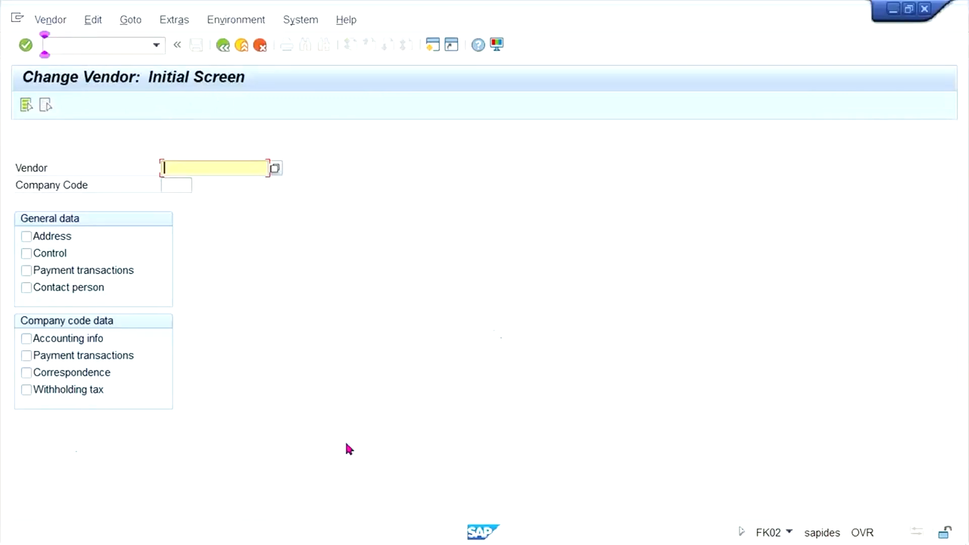
{"action": "mouse_move", "coordinate": [382, 538]}
{"action": "mouse_move", "coordinate": [457, 538]}
{"action": "left_click", "coordinate": [448, 420]}
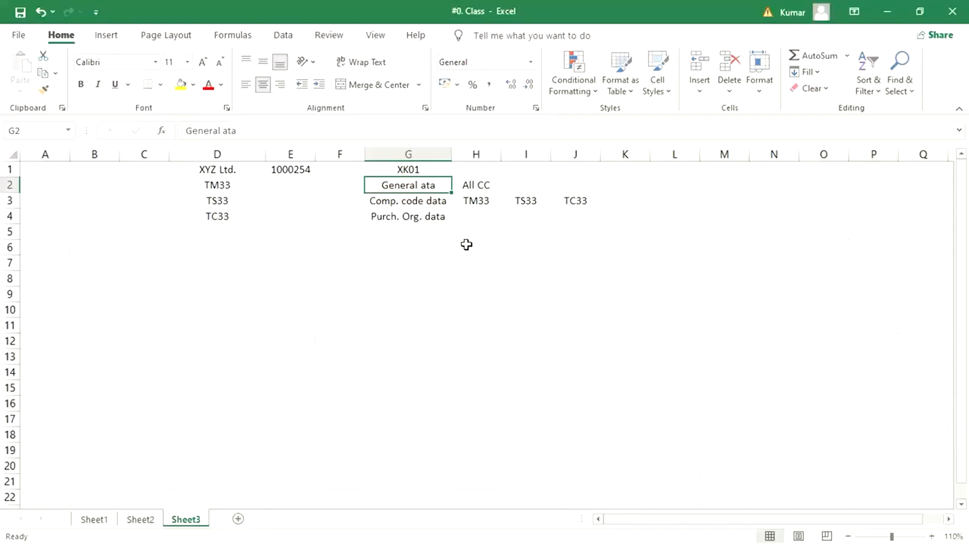
Clear the misplaced '01 from G6 and enter 01 with CREATE in row 6.
{"action": "left_click", "coordinate": [406, 249]}
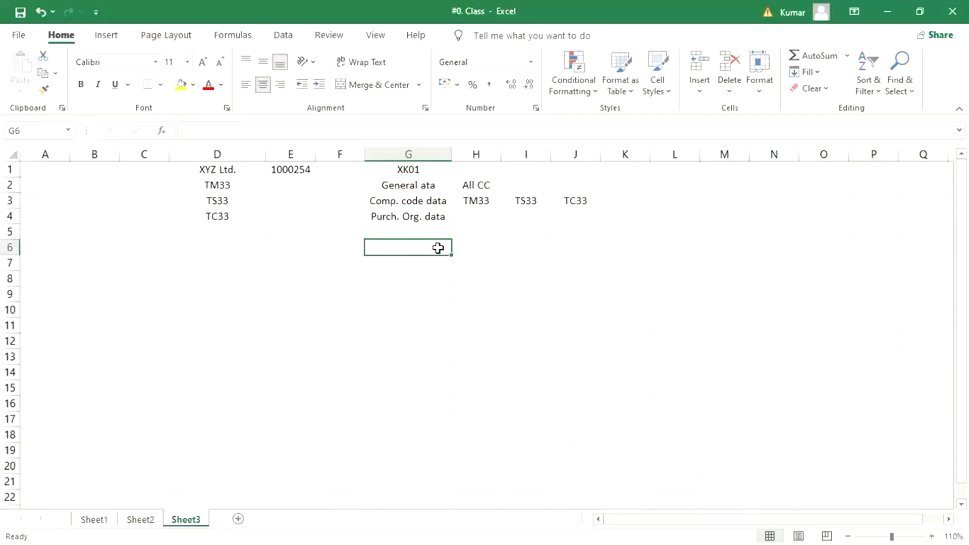
{"action": "type", "text": "'01"}
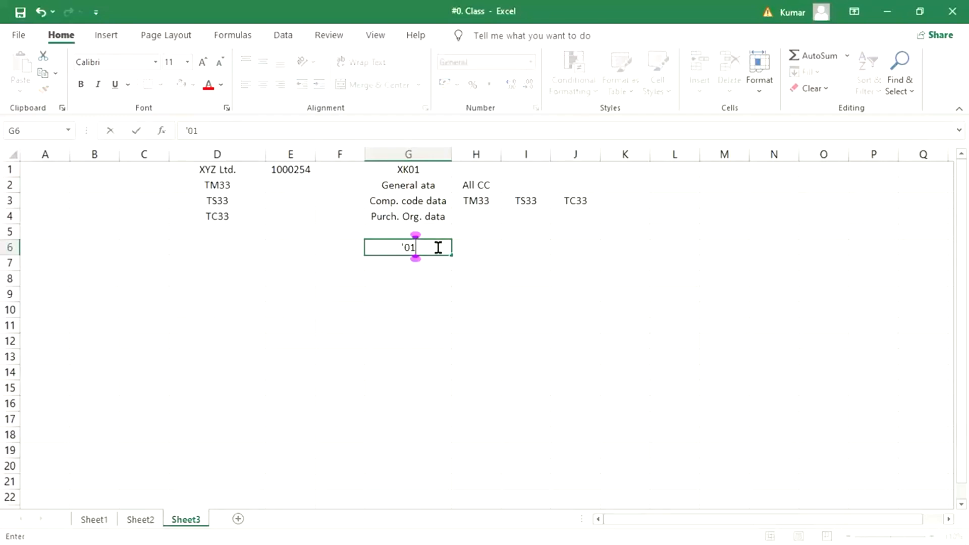
{"action": "key", "text": "Return"}
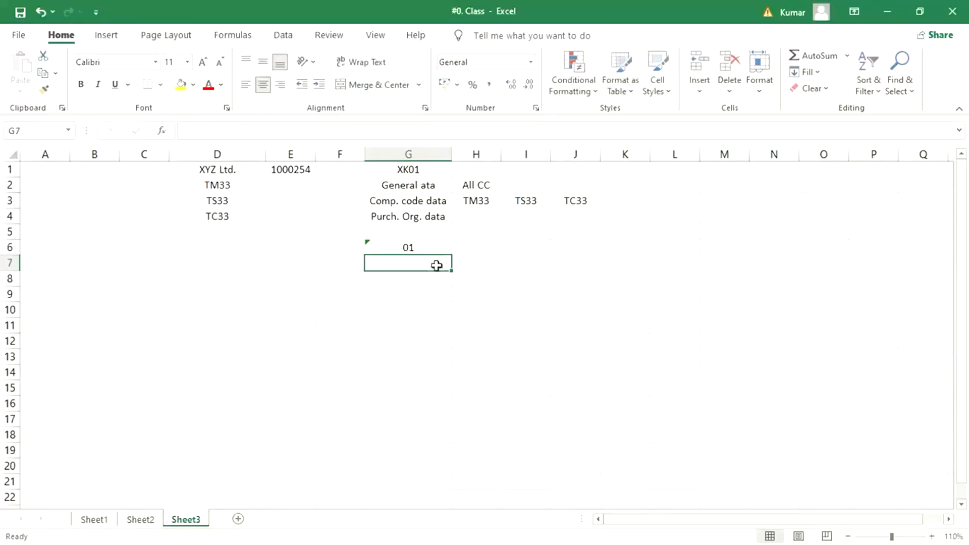
{"action": "left_click", "coordinate": [409, 248]}
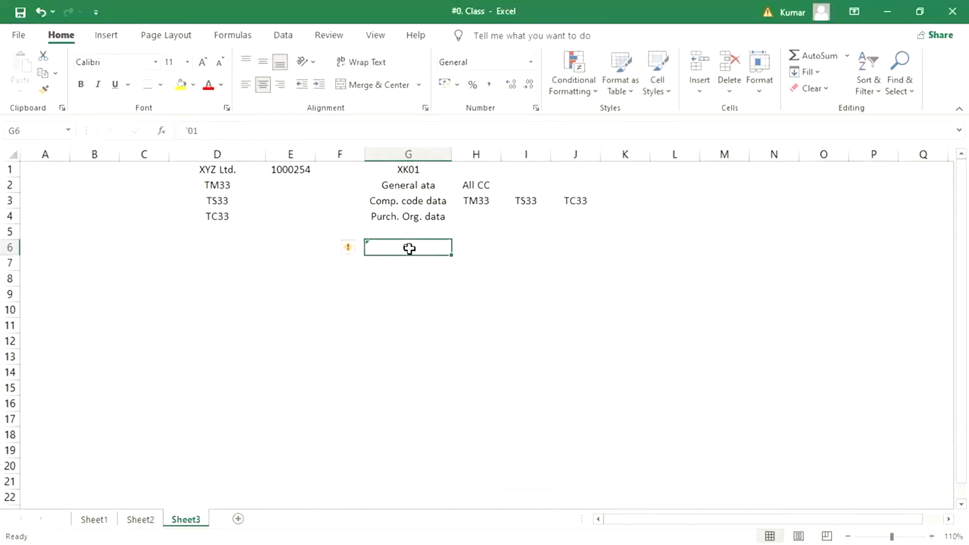
{"action": "key", "text": "Delete"}
{"action": "left_click", "coordinate": [335, 244]}
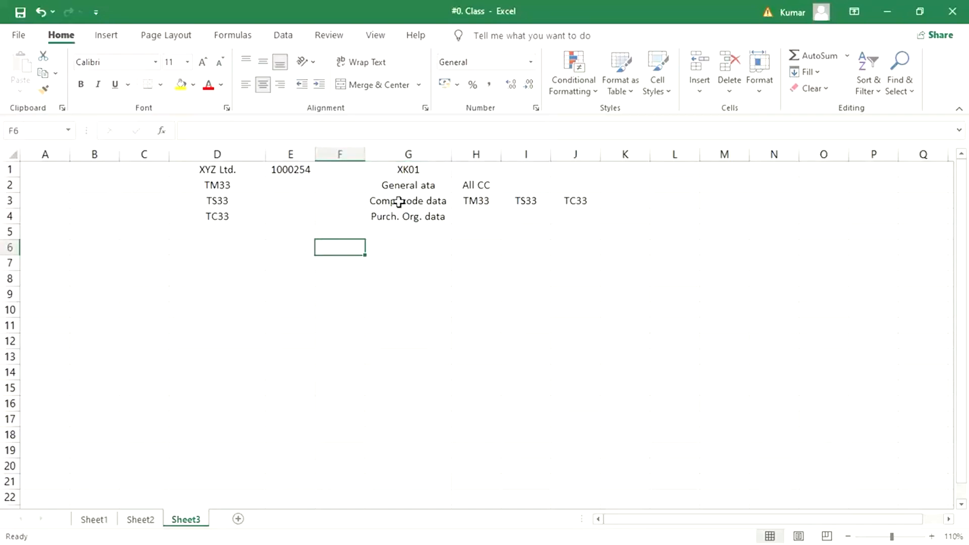
{"action": "type", "text": "01"}
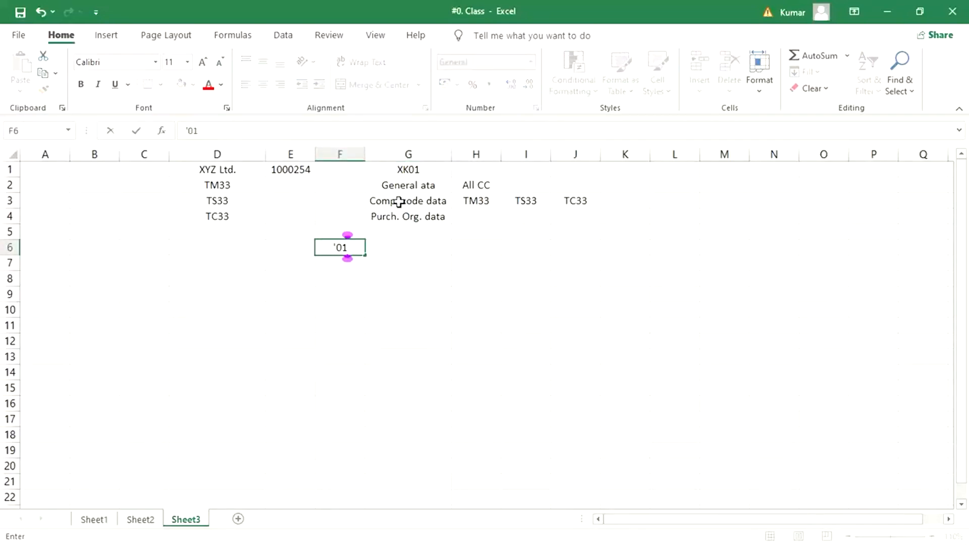
{"action": "key", "text": "Tab"}
{"action": "type", "text": "CREATE"}
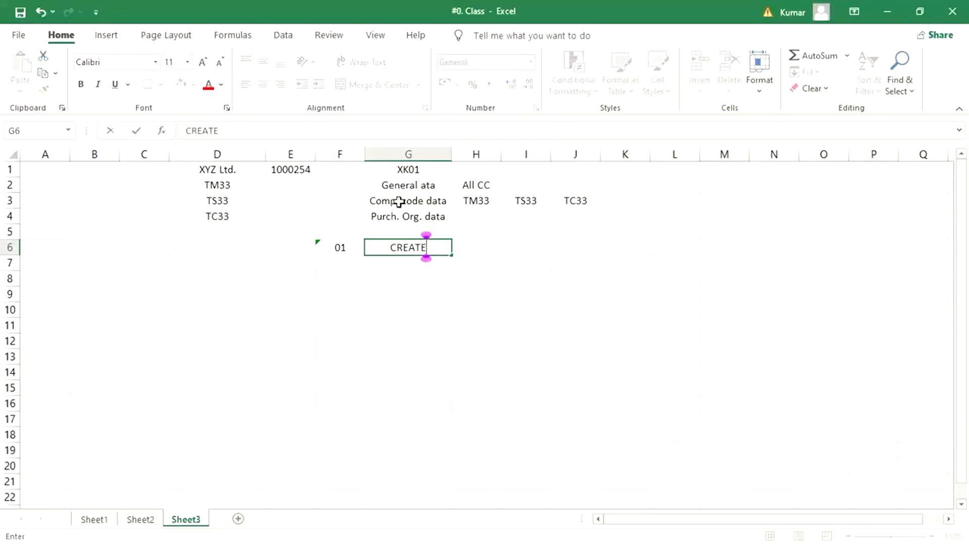
{"action": "key", "text": "Return"}
Add '02 CHANGE/EDIT in row 7 and '03 DISPLAY in row 8.
{"action": "type", "text": "'02"}
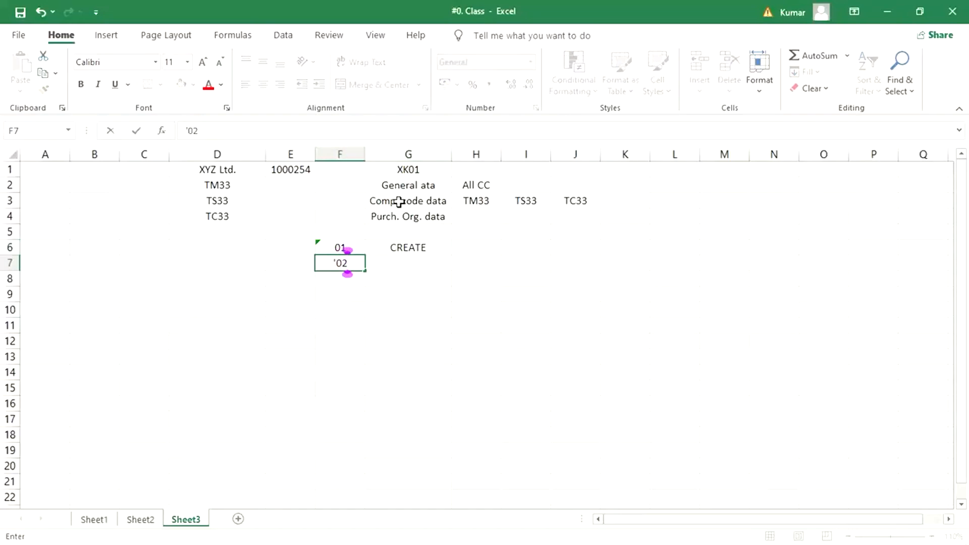
{"action": "key", "text": "Tab"}
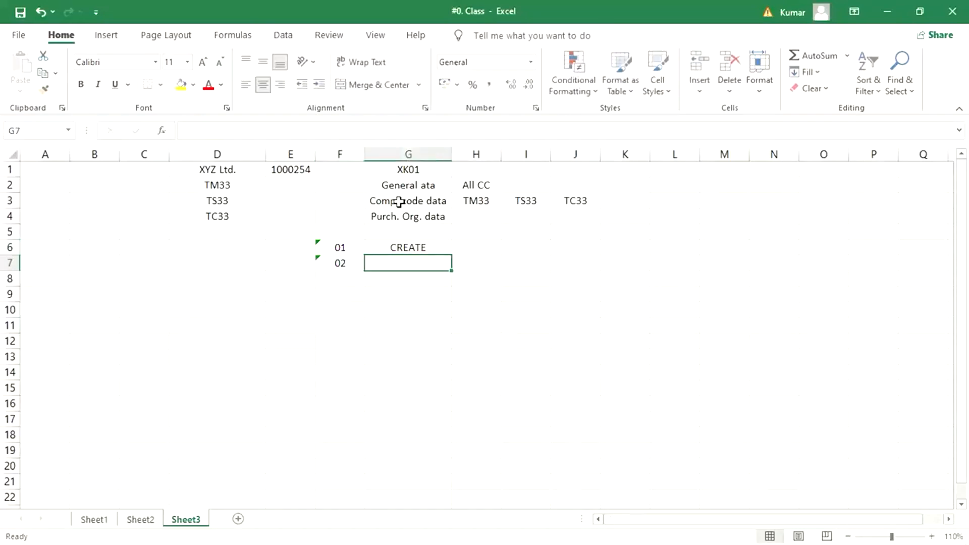
{"action": "type", "text": "CHA"}
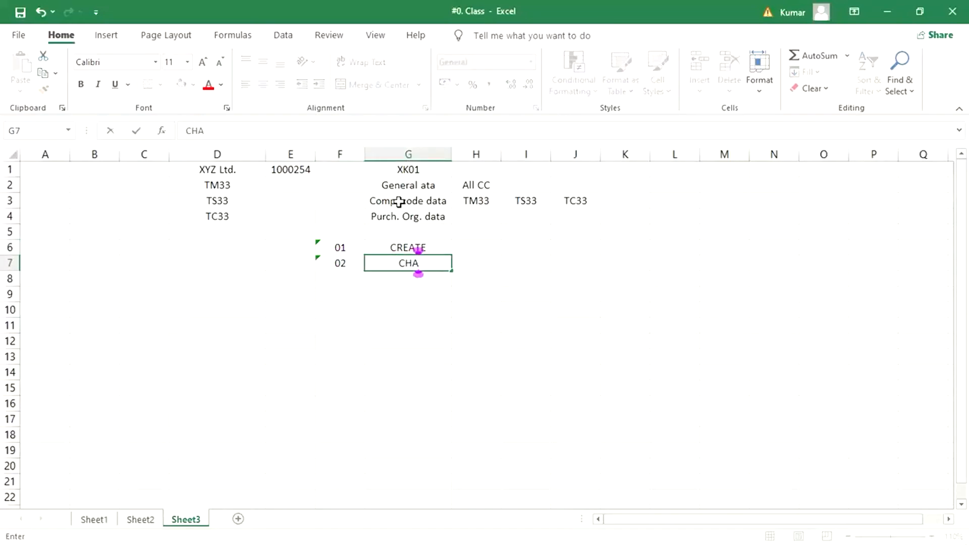
{"action": "type", "text": "NGE"}
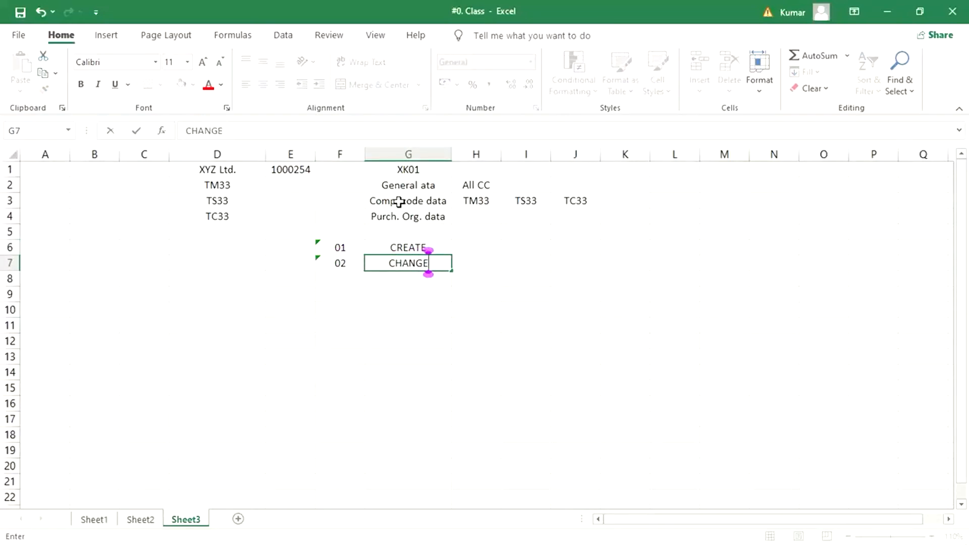
{"action": "type", "text": "/EDIT"}
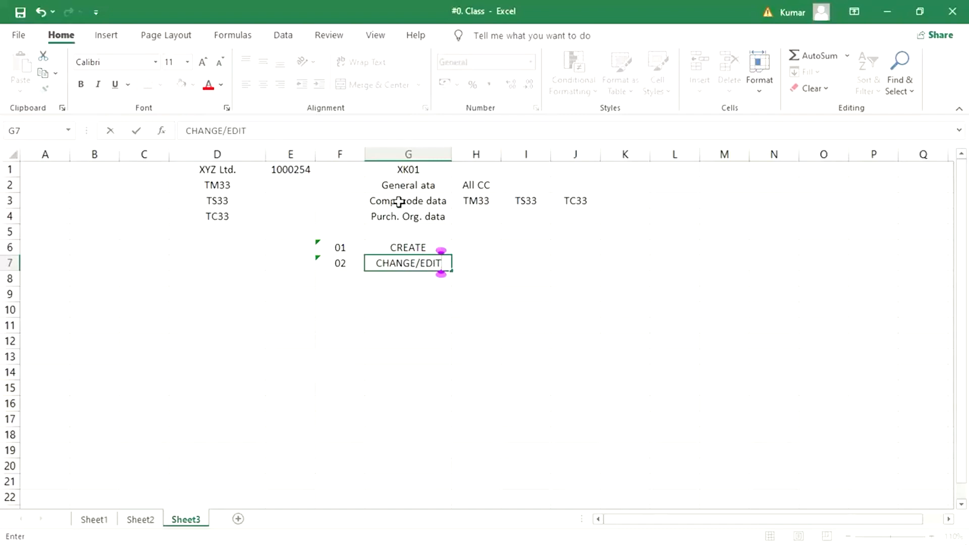
{"action": "key", "text": "Return"}
{"action": "type", "text": "'03"}
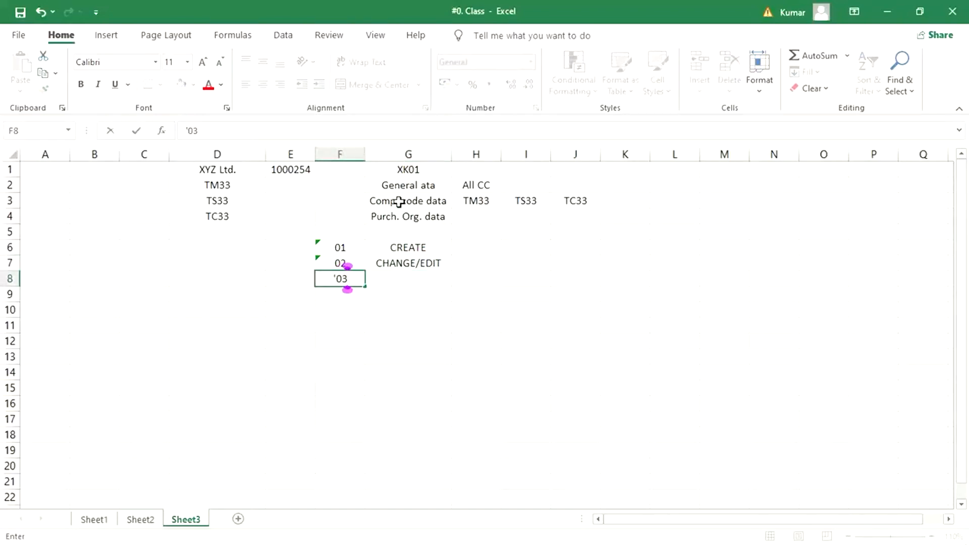
{"action": "key", "text": "Tab"}
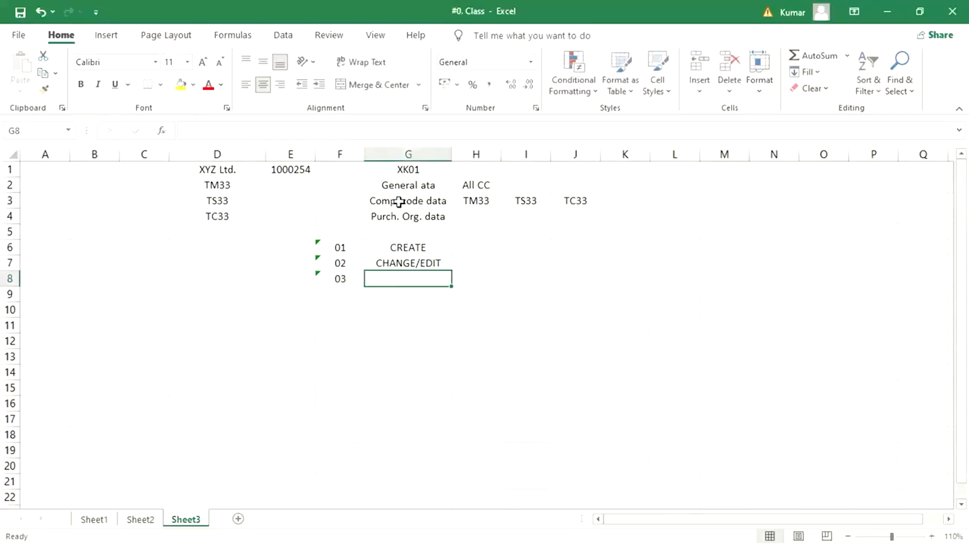
{"action": "type", "text": "DISPLAY"}
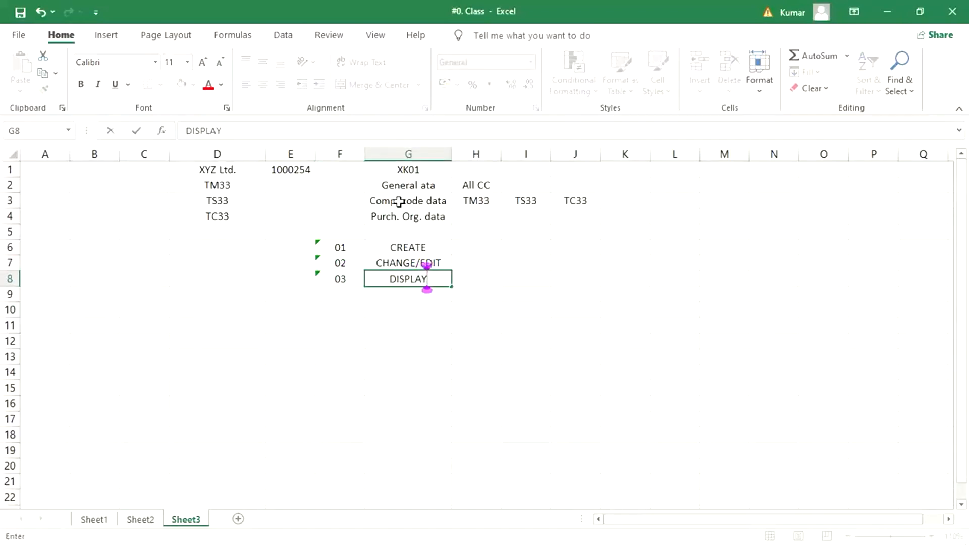
{"action": "key", "text": "Return"}
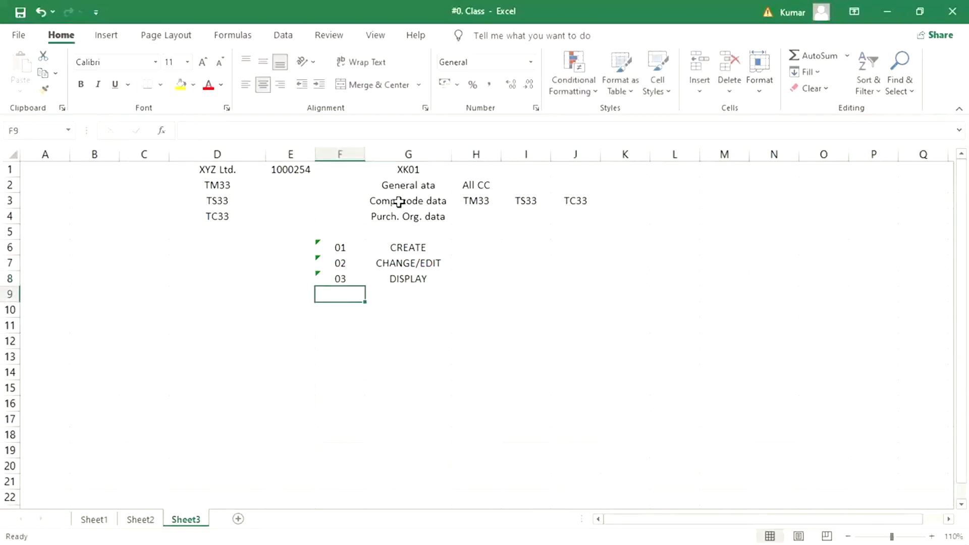
Enter XK01, XK02 and XK03 in cells E6 to E8 and check each entry.
{"action": "left_click", "coordinate": [277, 249]}
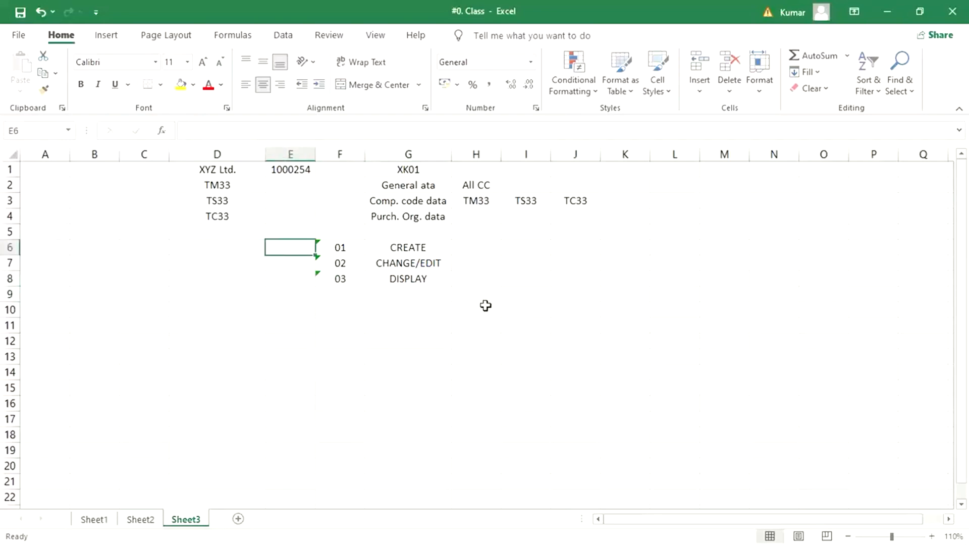
{"action": "type", "text": "XK01"}
{"action": "key", "text": "Return"}
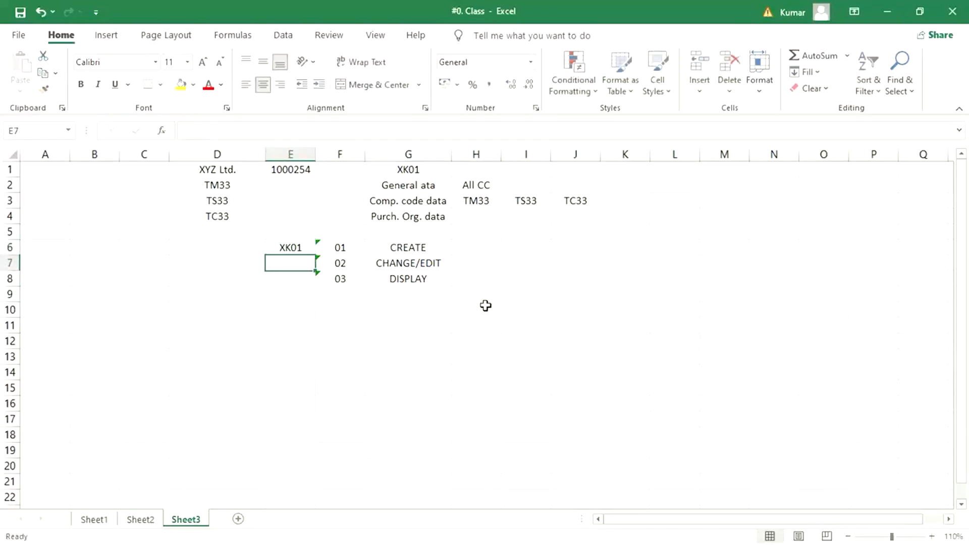
{"action": "type", "text": "XK02"}
{"action": "key", "text": "Return"}
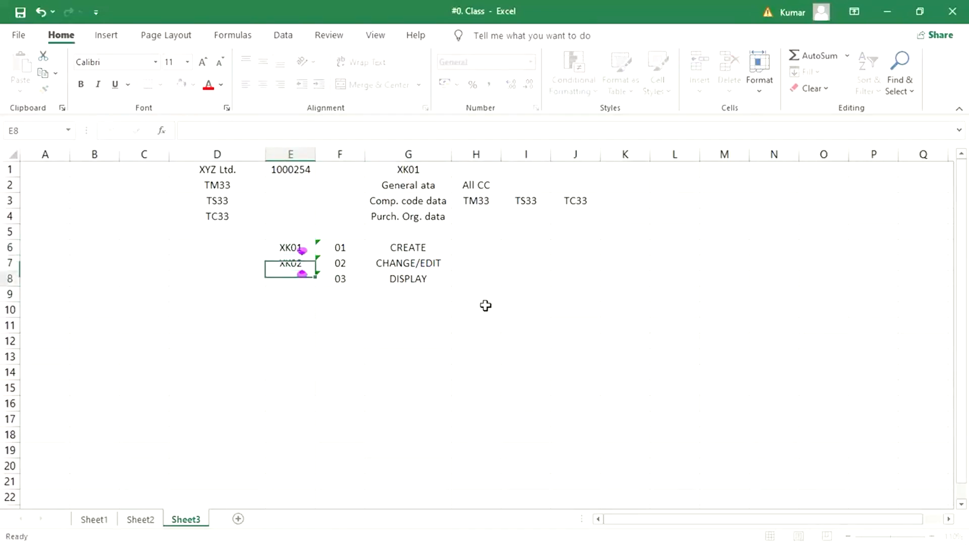
{"action": "type", "text": "XK03"}
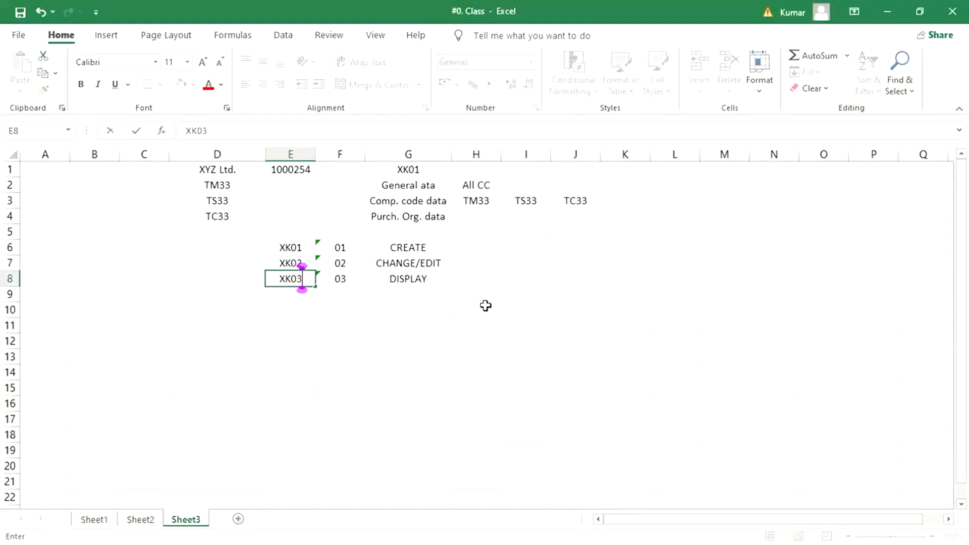
{"action": "key", "text": "Return"}
{"action": "left_click", "coordinate": [299, 247]}
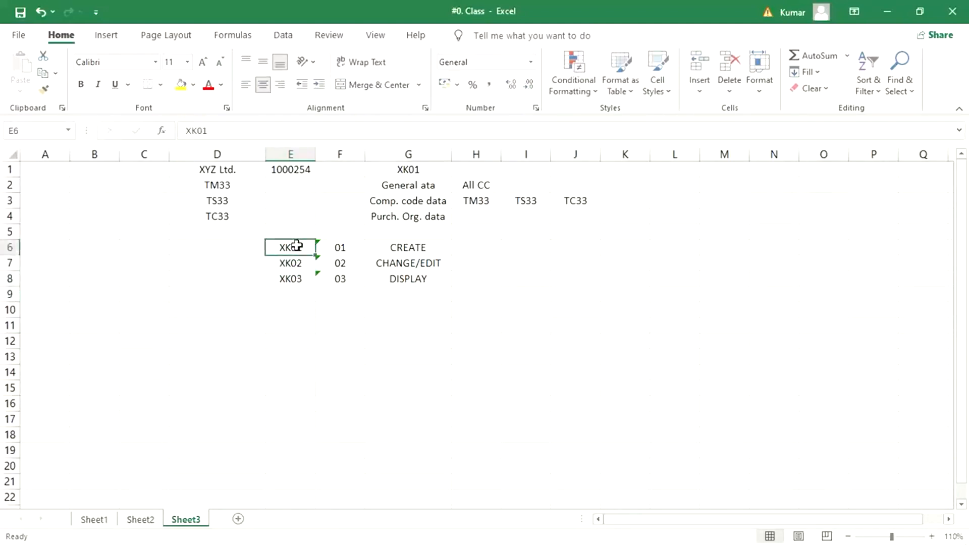
{"action": "left_click", "coordinate": [294, 263]}
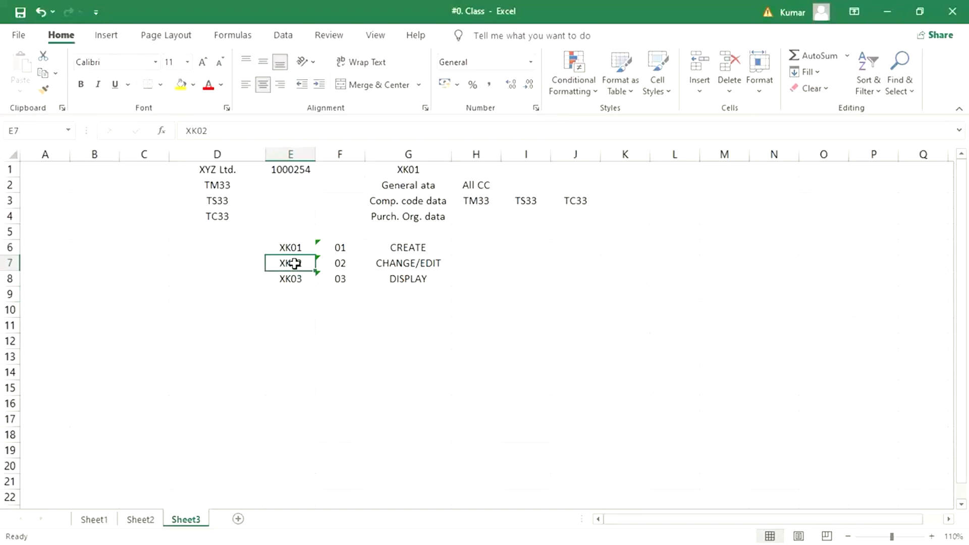
{"action": "left_click", "coordinate": [294, 280]}
Autofit column D and enter XD01, XD02 and XD03 in D6 to D8.
{"action": "left_click", "coordinate": [234, 252]}
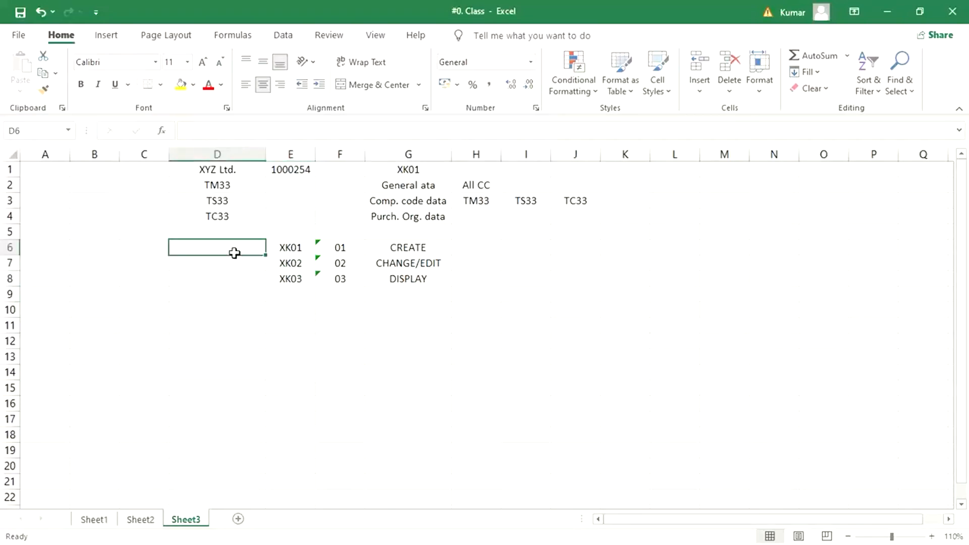
{"action": "double_click", "coordinate": [262, 157]}
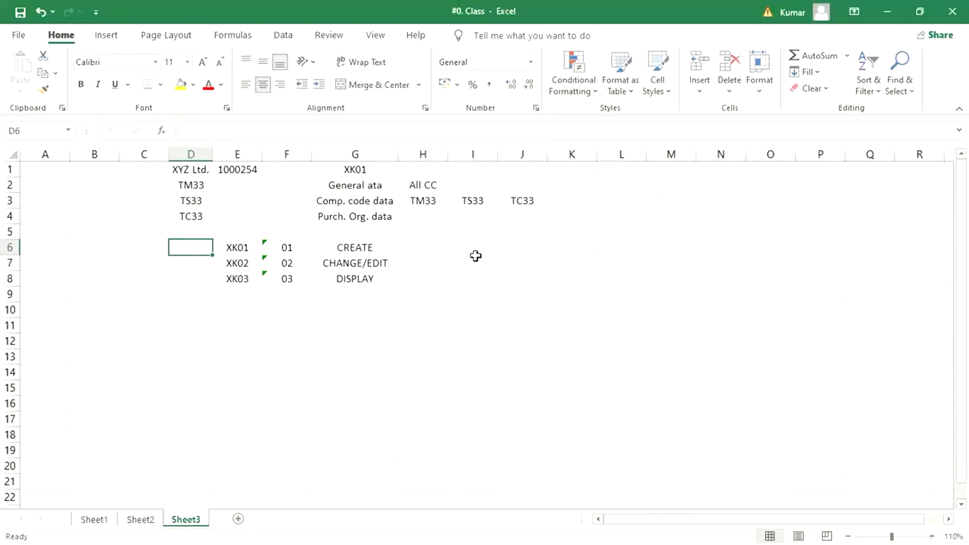
{"action": "type", "text": "XD01"}
{"action": "key", "text": "Return"}
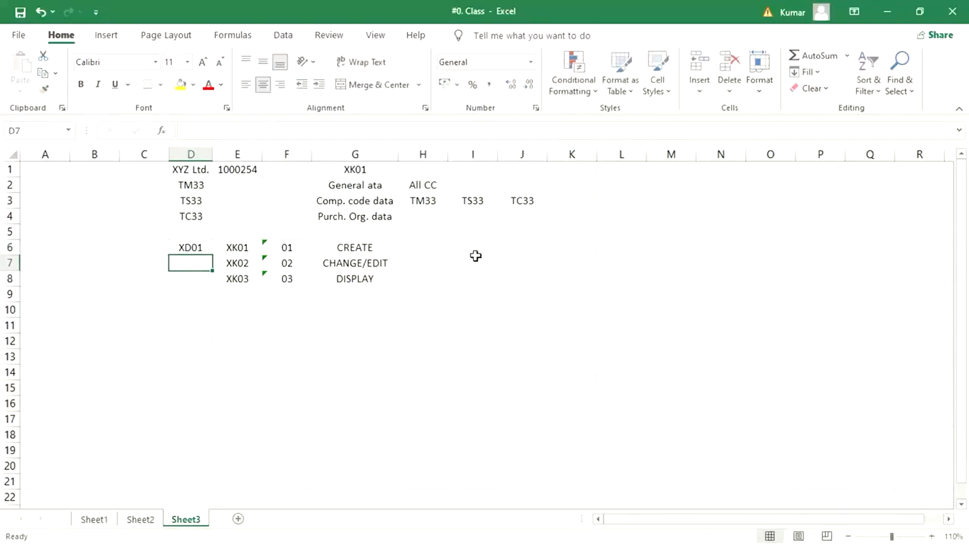
{"action": "type", "text": "XD02"}
{"action": "key", "text": "Return"}
{"action": "type", "text": "XD03"}
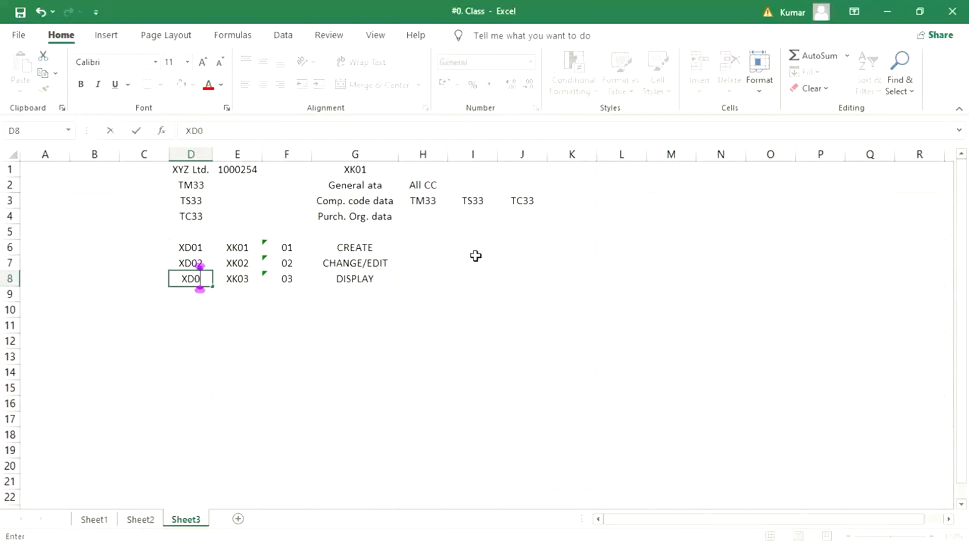
{"action": "key", "text": "Return"}
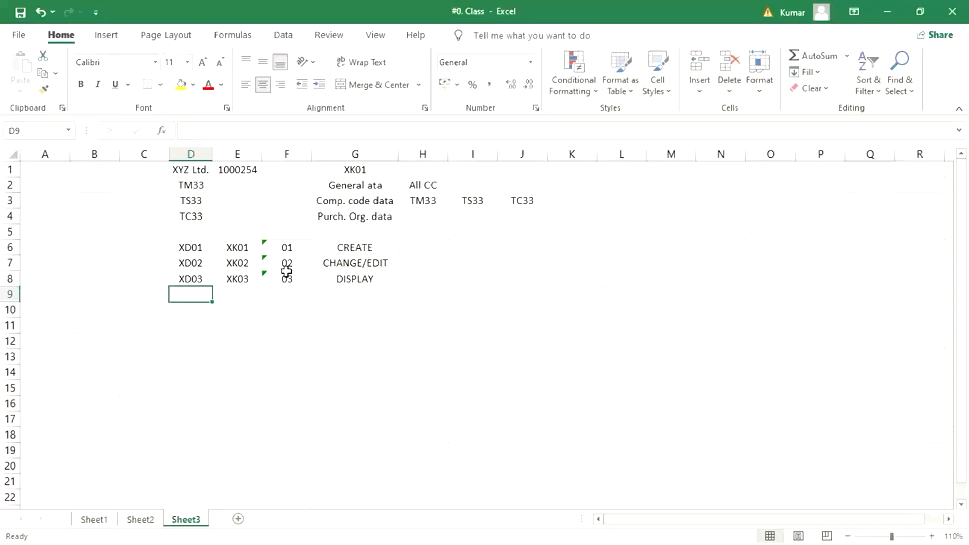
Overwrite D6 to D8 with FK01, FK02 and FK03.
{"action": "left_click", "coordinate": [181, 248]}
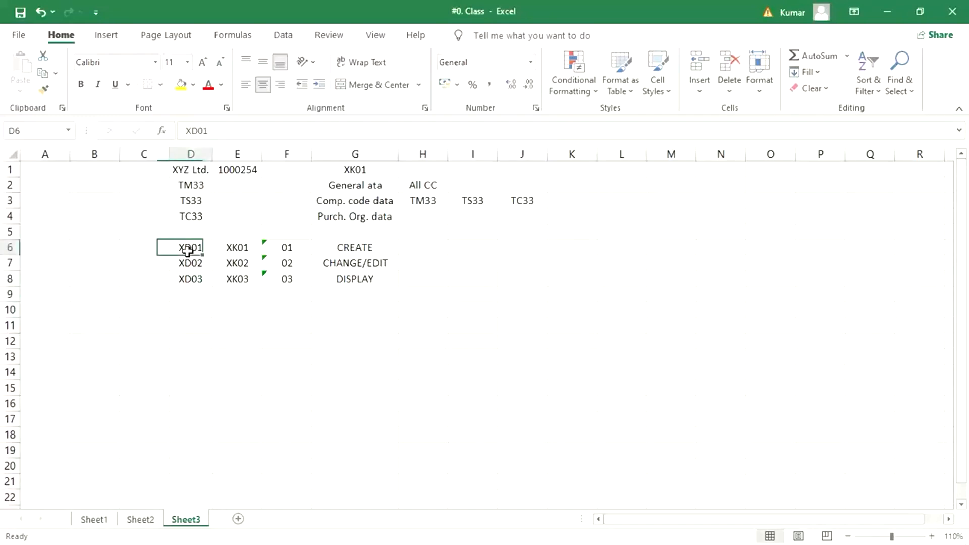
{"action": "type", "text": "F"}
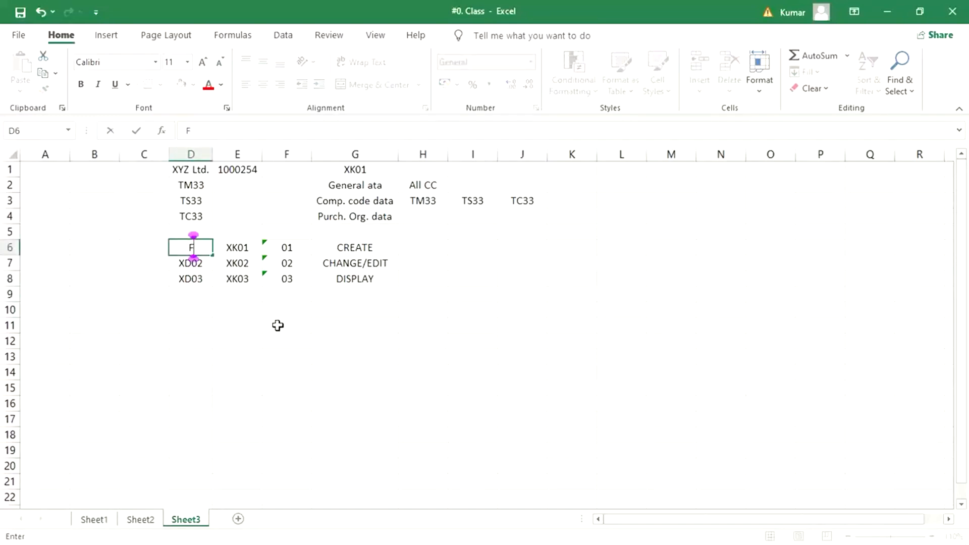
{"action": "type", "text": "K02"}
{"action": "key", "text": "BackSpace"}
{"action": "type", "text": "1"}
{"action": "key", "text": "Return"}
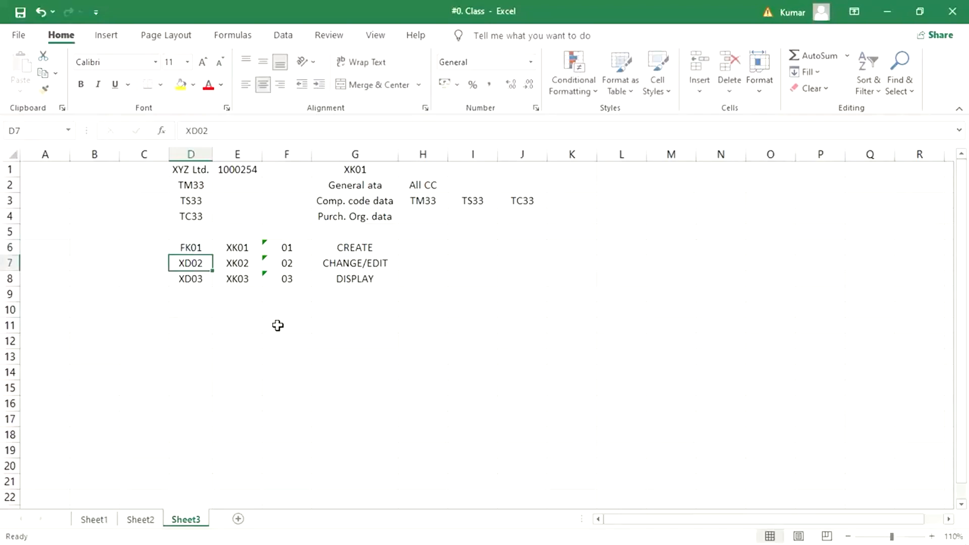
{"action": "type", "text": "FK02"}
{"action": "key", "text": "Return"}
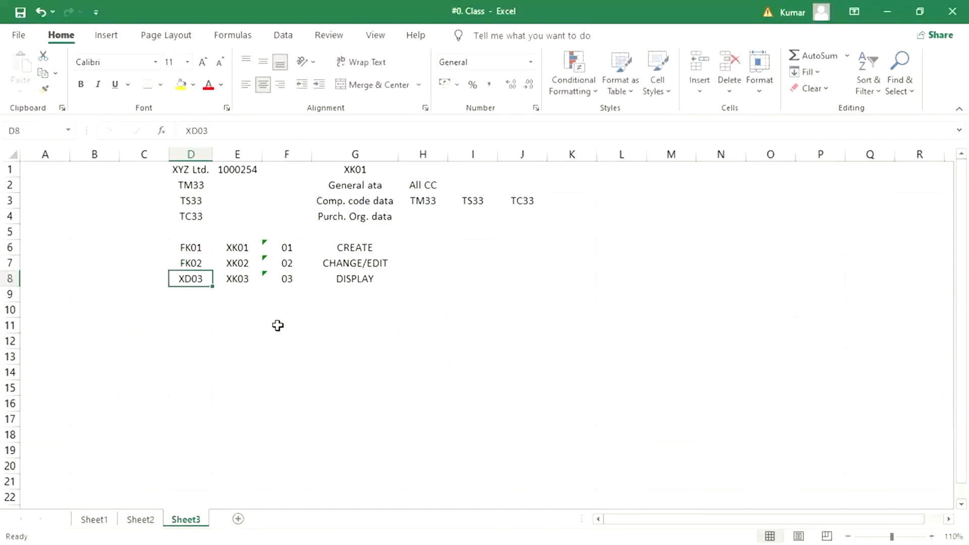
{"action": "type", "text": "FK03"}
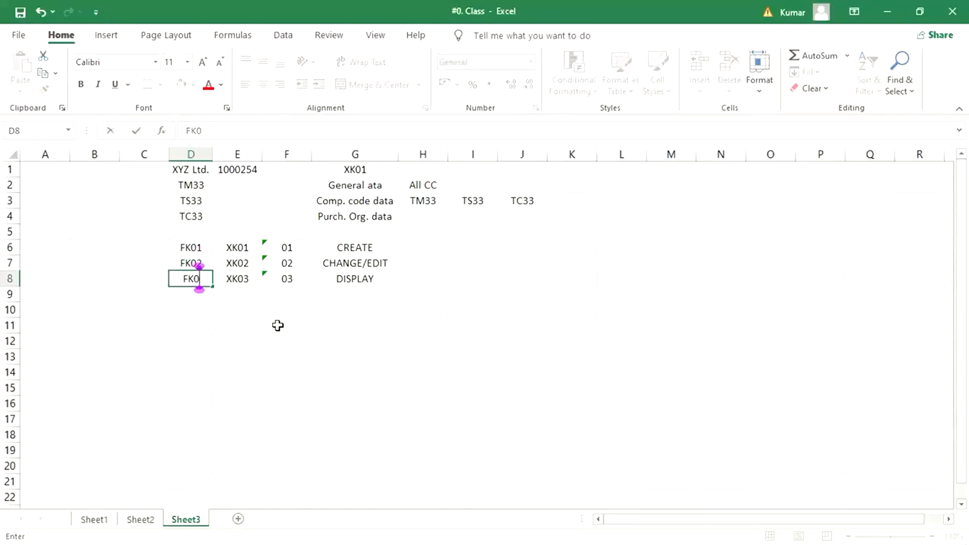
{"action": "key", "text": "Return"}
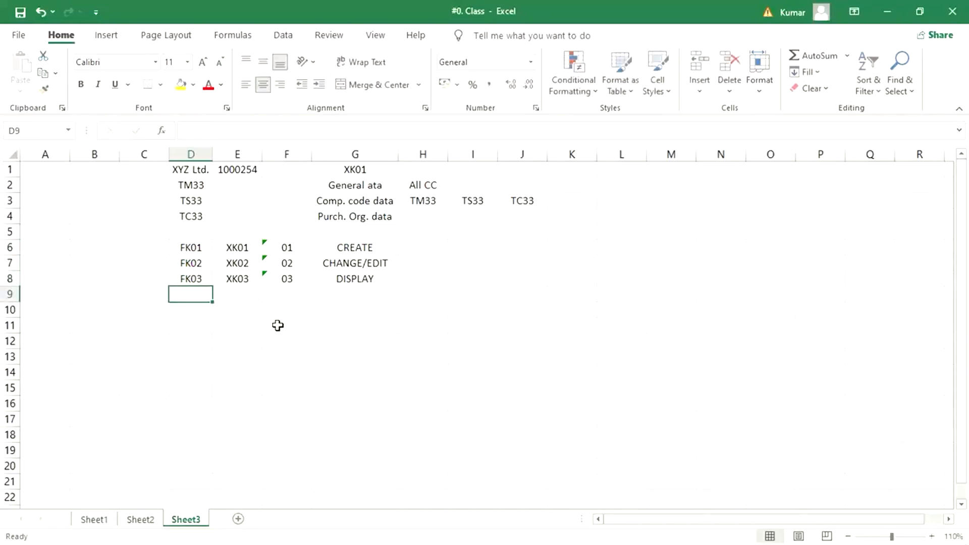
{"action": "double_click", "coordinate": [285, 247]}
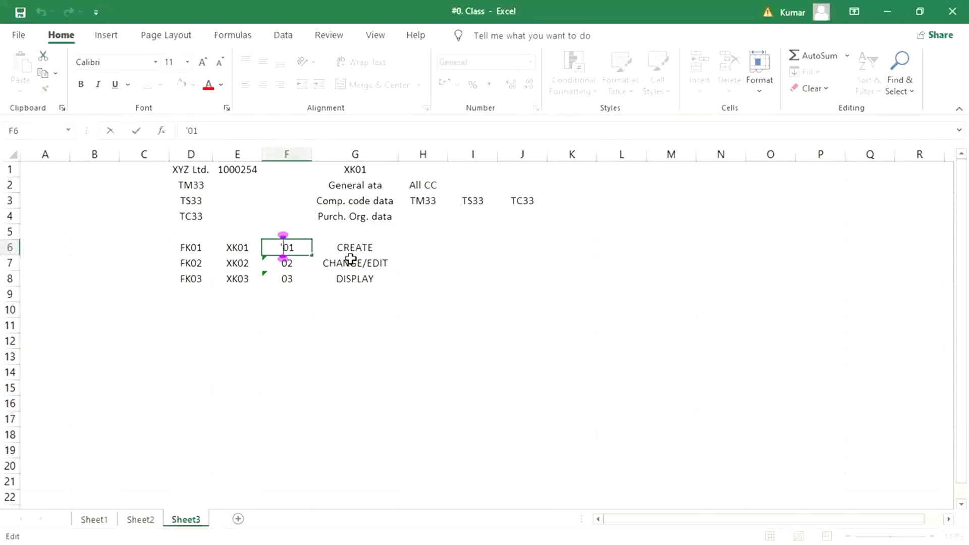
Delete the leading 0 from 01, 02 and 03 in cells F6, F7 and F8.
{"action": "key", "text": "Delete"}
{"action": "key", "text": "Return"}
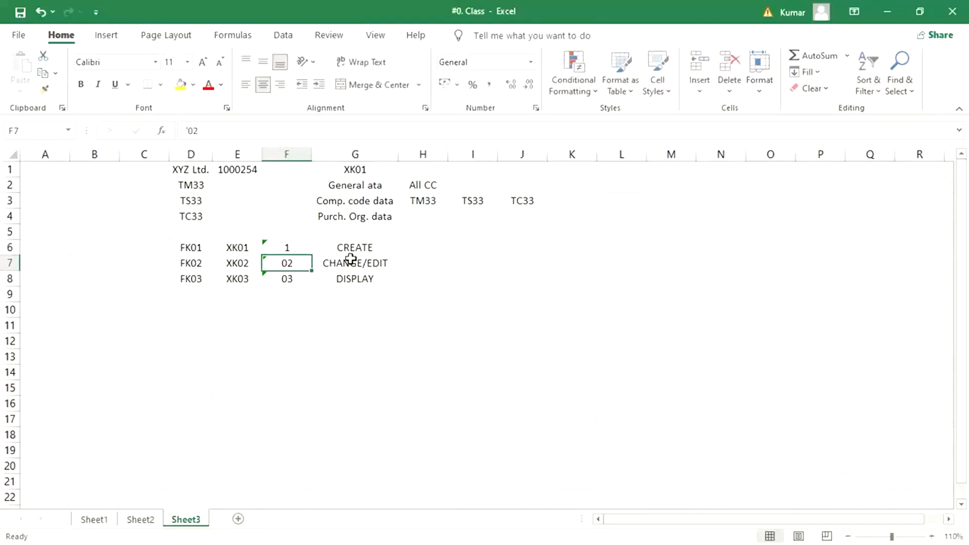
{"action": "double_click", "coordinate": [288, 263]}
{"action": "key", "text": "Delete"}
{"action": "key", "text": "Return"}
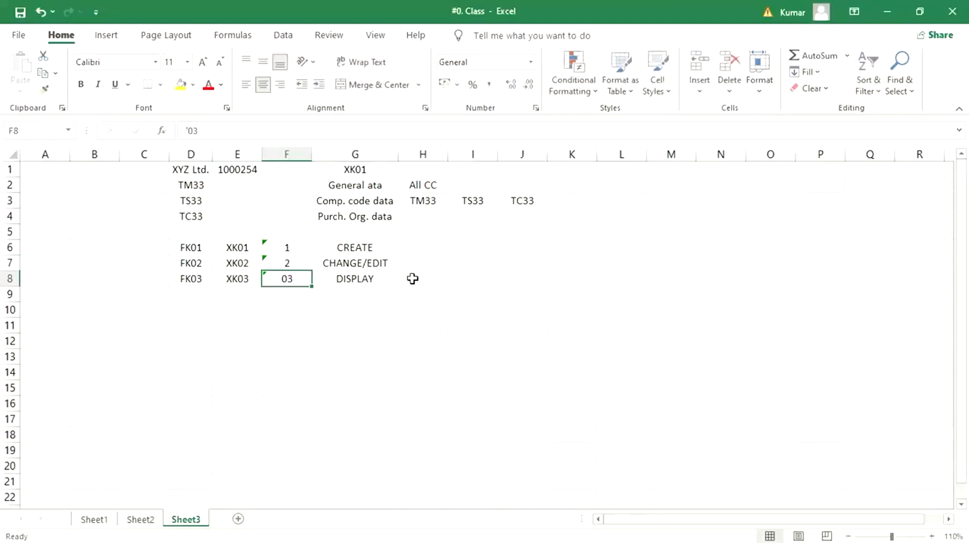
{"action": "double_click", "coordinate": [286, 279]}
{"action": "key", "text": "BackSpace"}
{"action": "key", "text": "Return"}
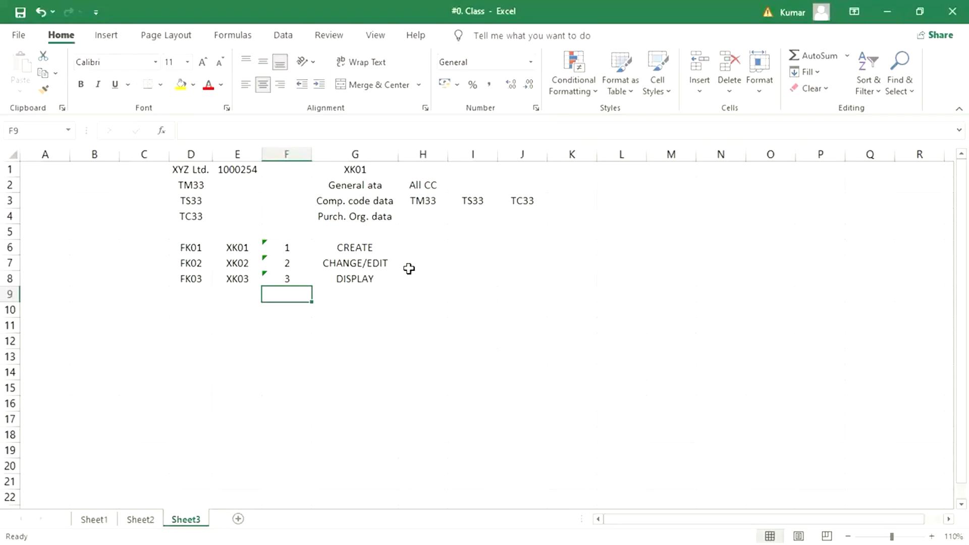
Select G8 (DISPLAY), then bring the SAP Change Vendor window forward.
{"action": "left_click", "coordinate": [329, 283]}
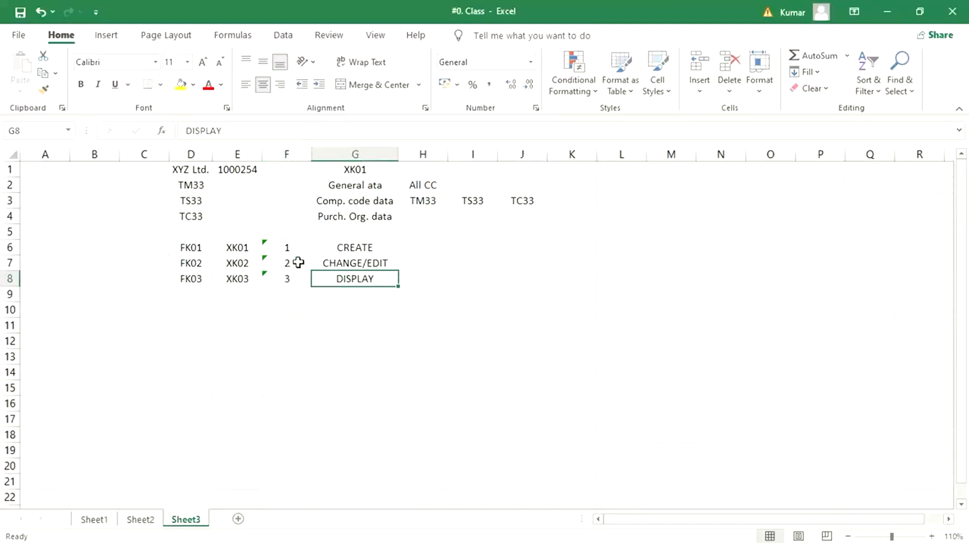
{"action": "mouse_move", "coordinate": [327, 525]}
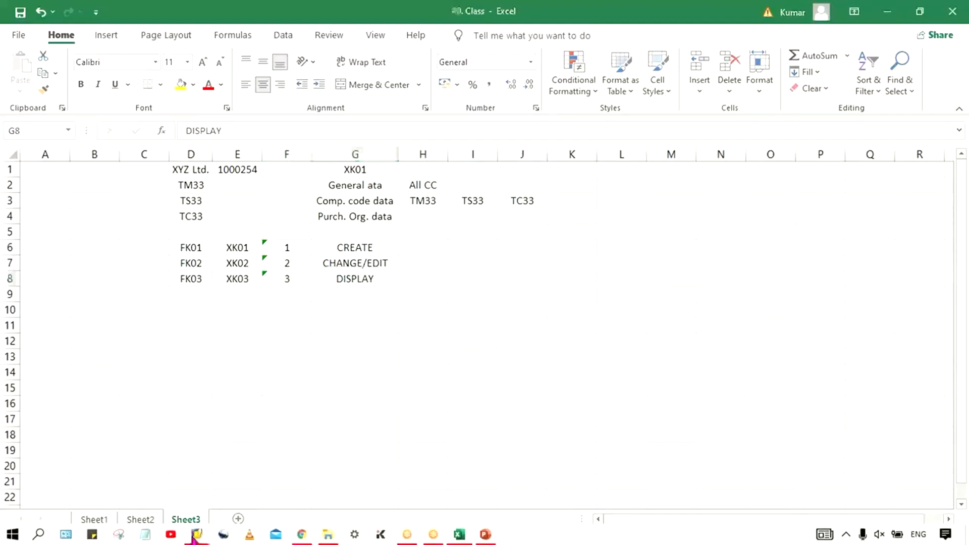
{"action": "mouse_move", "coordinate": [196, 534]}
{"action": "left_click", "coordinate": [262, 480]}
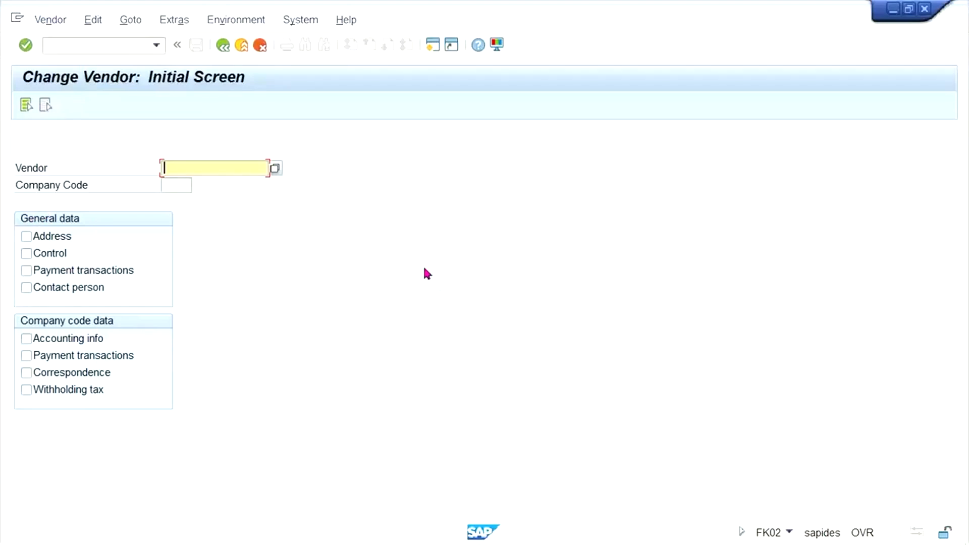
Open a new SAP session from the Change Vendor screen's toolbar.
{"action": "left_click", "coordinate": [433, 45]}
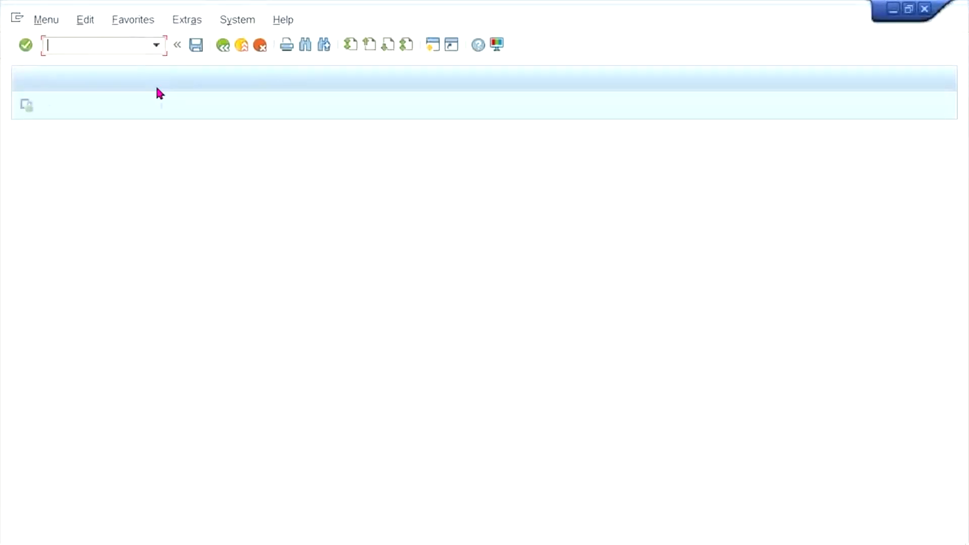
Run transaction XK02 to reach Change Vendor, then return to the command field.
{"action": "type", "text": "XK02"}
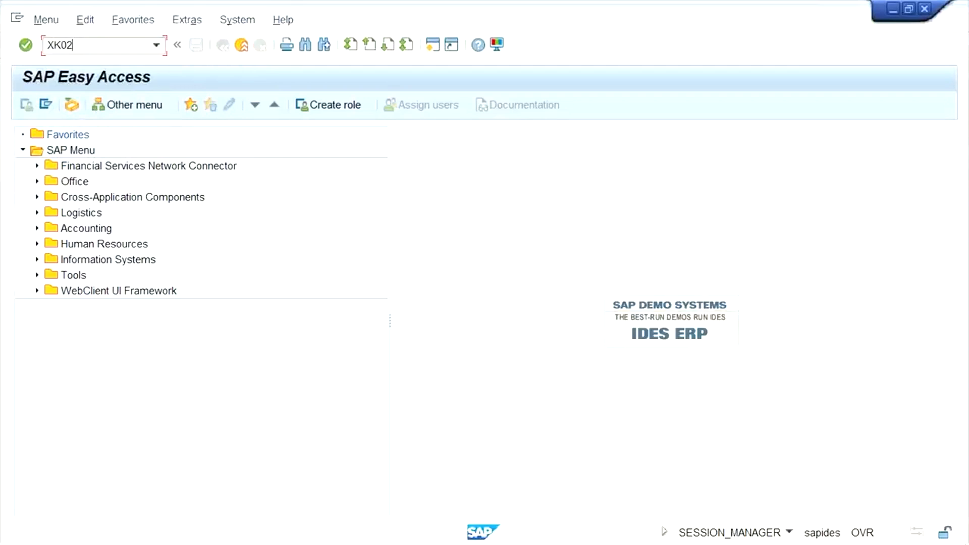
{"action": "key", "text": "Return"}
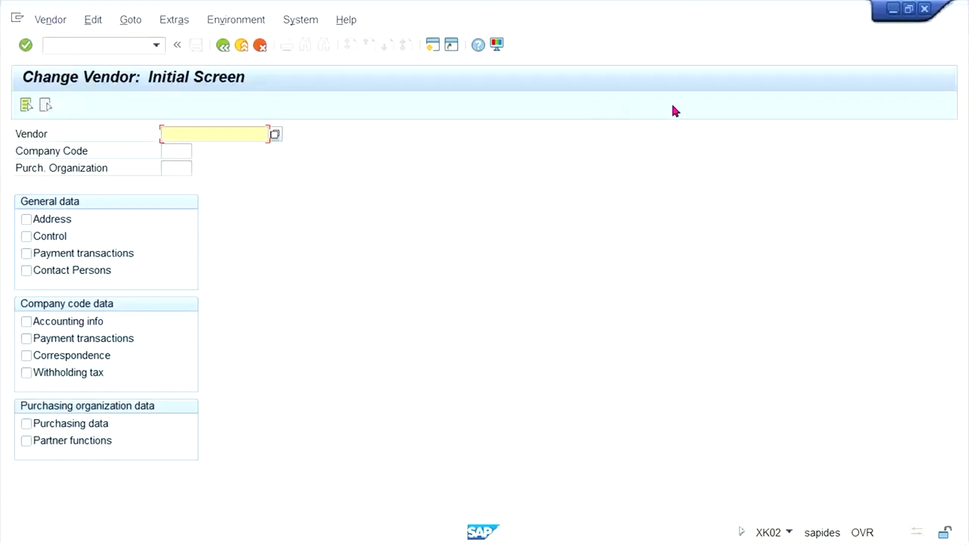
{"action": "key", "text": "alt+Tab"}
{"action": "left_click", "coordinate": [99, 45]}
Run /NXK01 and enter company code TM33, skipping purchasing organization.
{"action": "type", "text": "/N"}
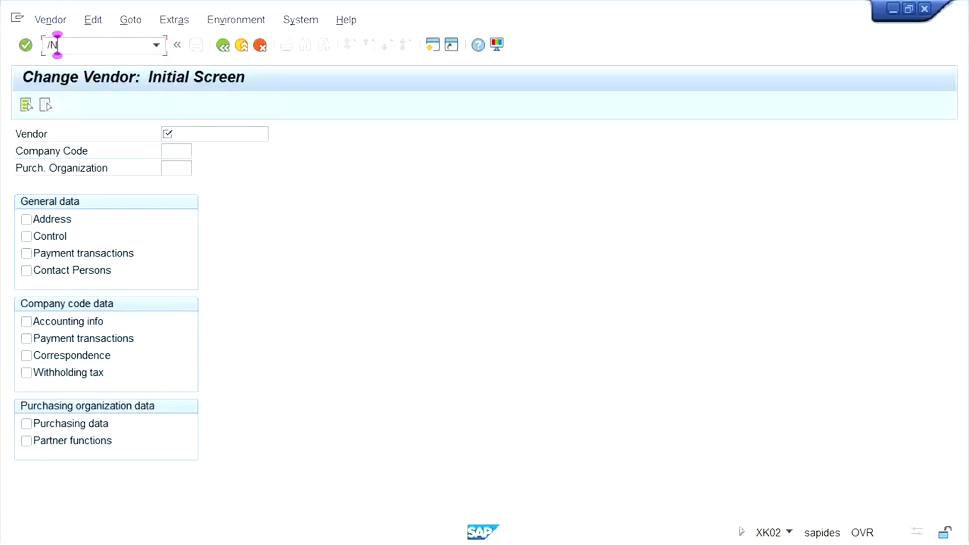
{"action": "type", "text": "XK01"}
{"action": "key", "text": "Return"}
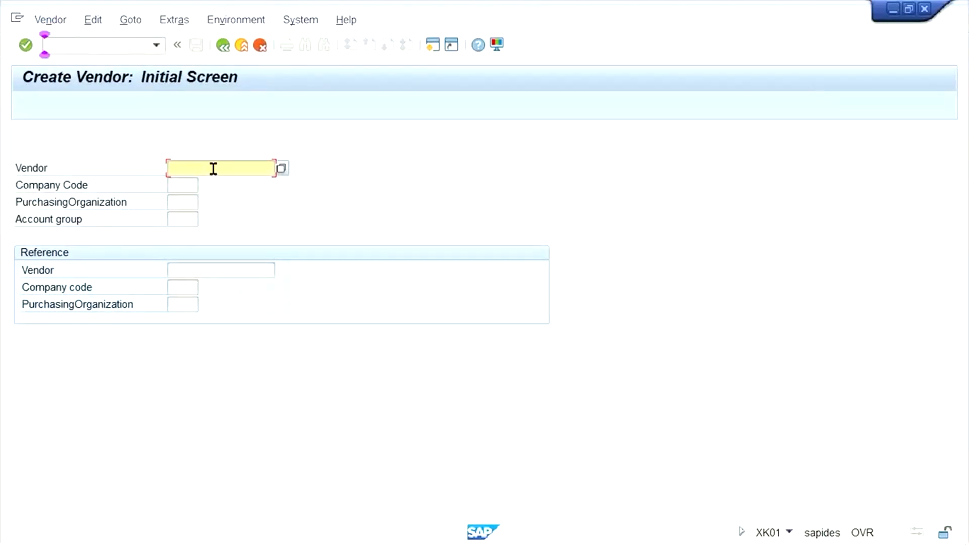
{"action": "key", "text": "Tab"}
{"action": "type", "text": "TM"}
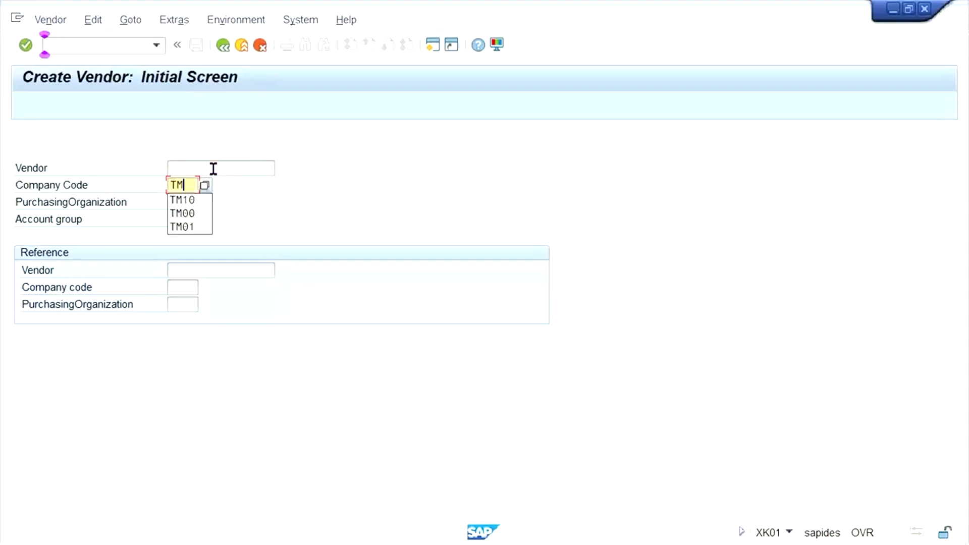
{"action": "type", "text": "33"}
{"action": "key", "text": "Tab"}
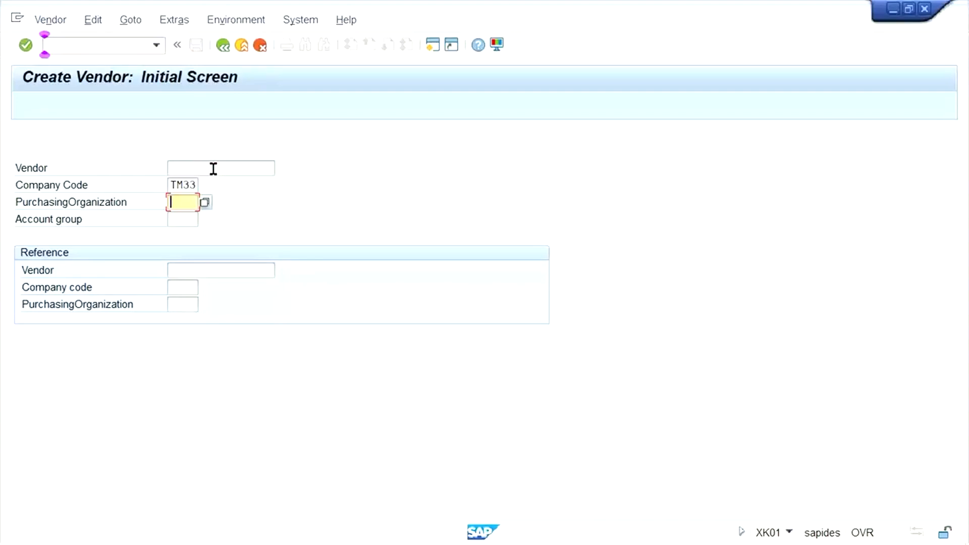
{"action": "key", "text": "Tab"}
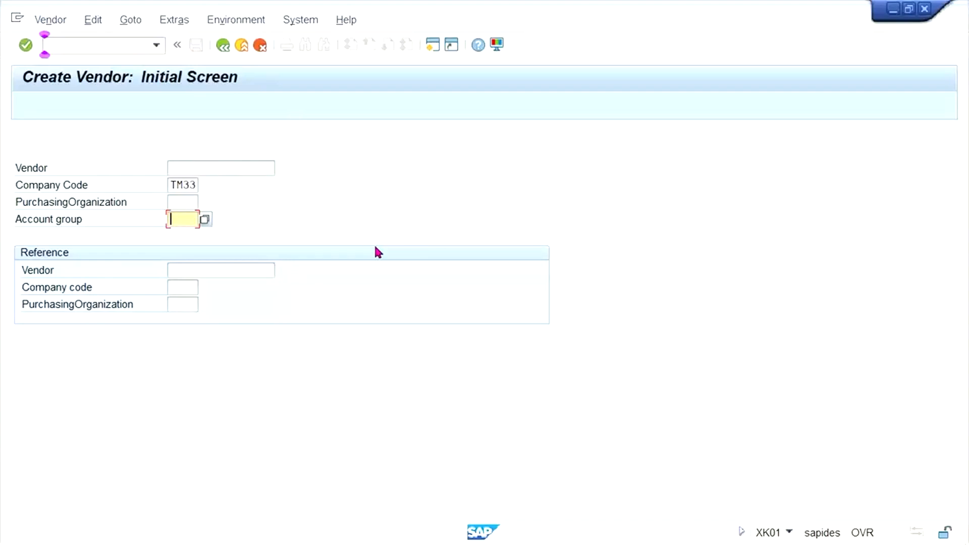
Enter TM33 as the account group and continue to the Create Vendor: Address screen.
{"action": "type", "text": "TM33"}
{"action": "left_click", "coordinate": [182, 183]}
{"action": "left_click", "coordinate": [169, 221]}
{"action": "key", "text": "Return"}
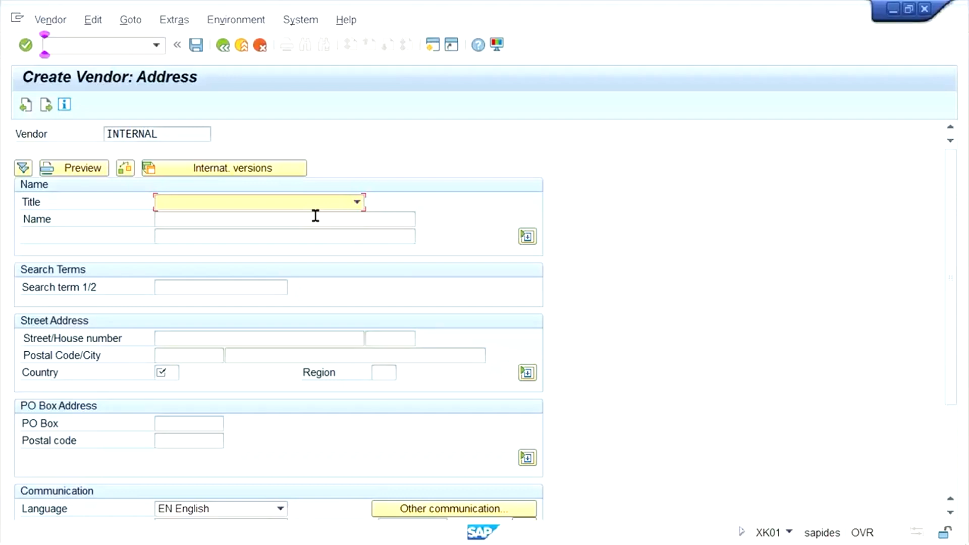
Enter TEST VENDOR_TM33 as the vendor's name on the Create Vendor address screen.
{"action": "left_click", "coordinate": [316, 216]}
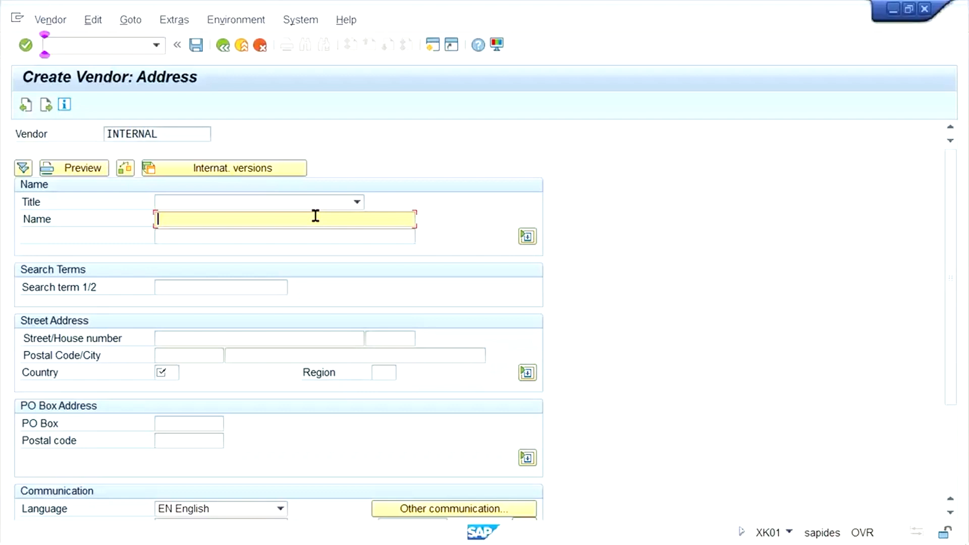
{"action": "type", "text": "TEST "}
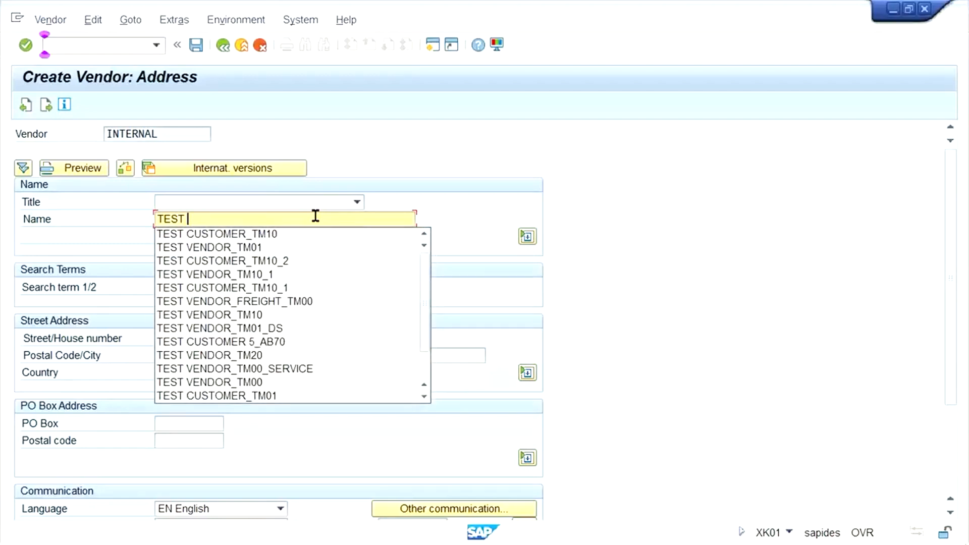
{"action": "type", "text": "VENDOR"}
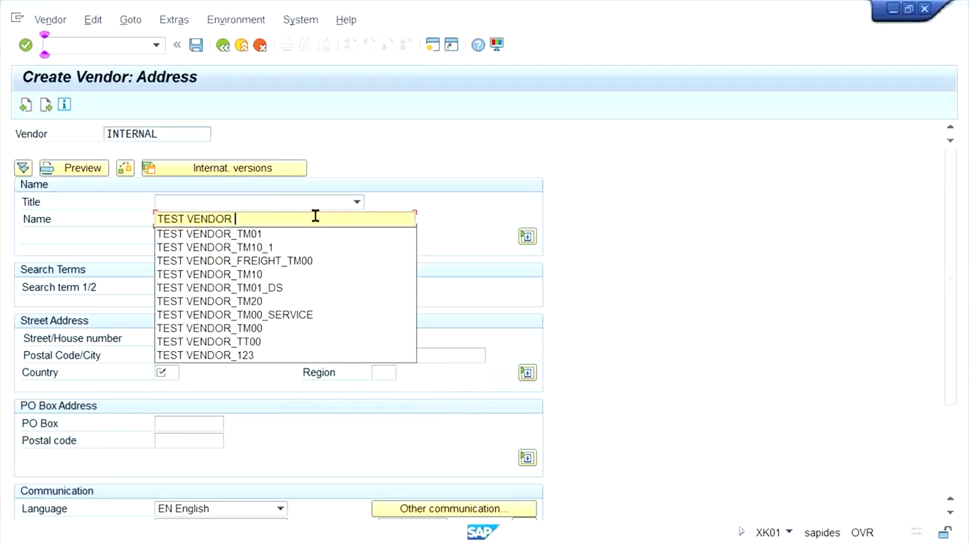
{"action": "type", "text": "_TM"}
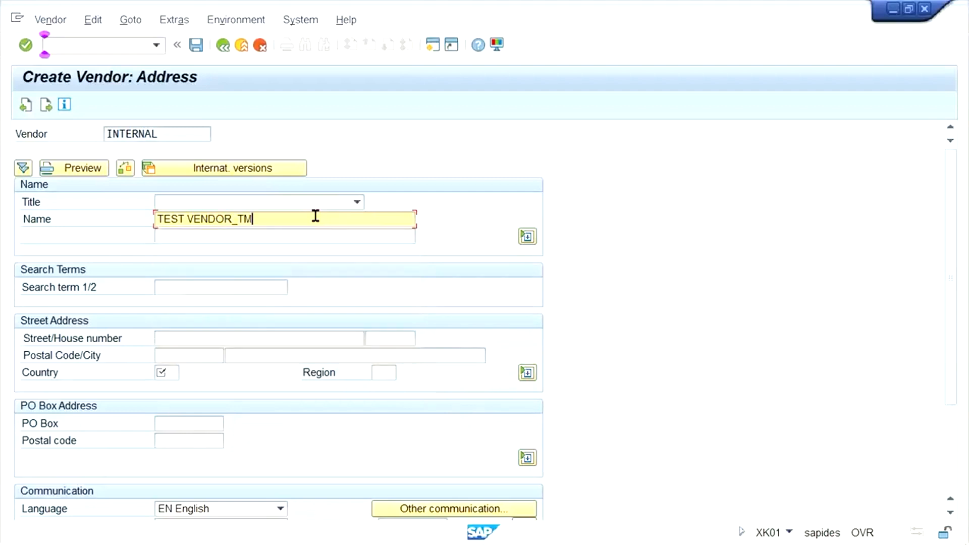
{"action": "type", "text": "33"}
{"action": "left_click", "coordinate": [199, 289]}
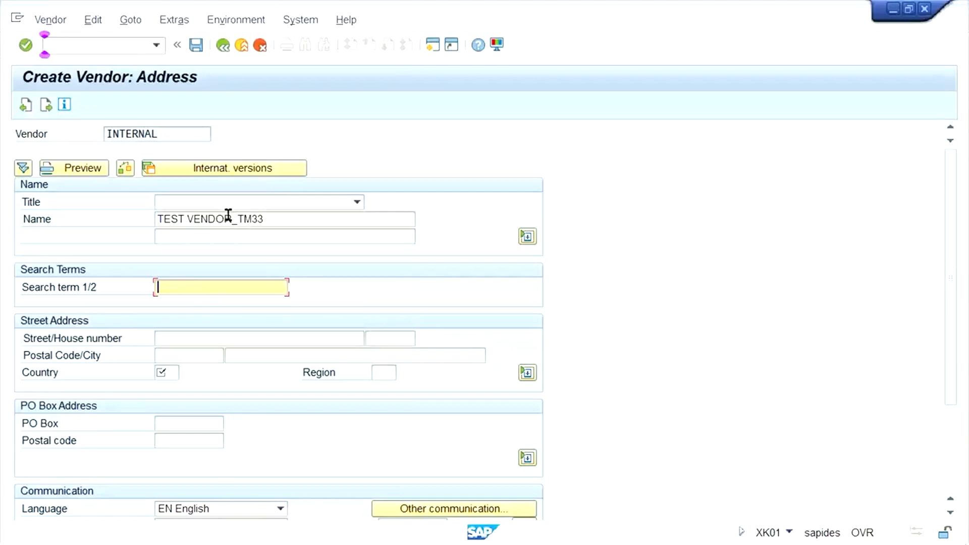
{"action": "left_click_drag", "start_coordinate": [233, 219], "coordinate": [130, 214]}
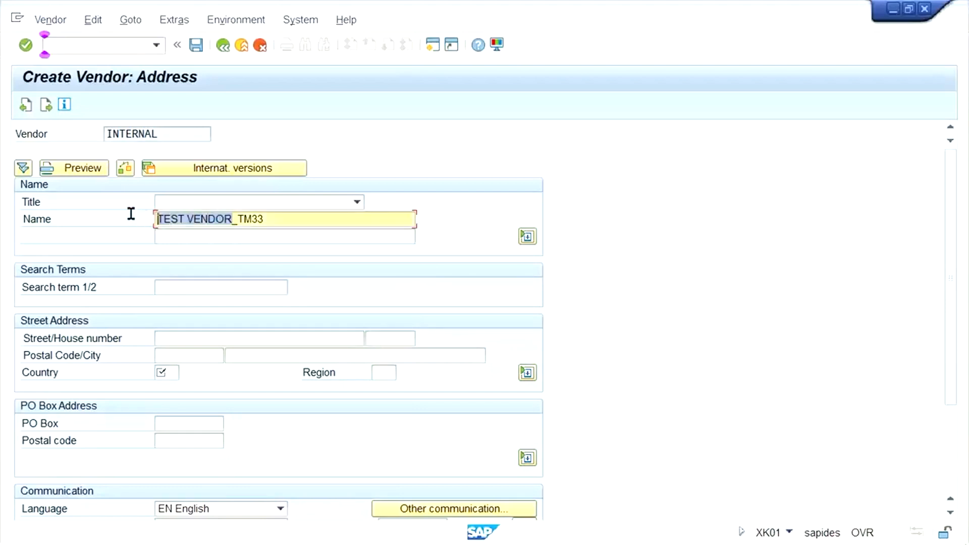
{"action": "key", "text": "ctrl+c"}
{"action": "left_click", "coordinate": [176, 285]}
{"action": "key", "text": "ctrl+v"}
{"action": "left_click", "coordinate": [185, 287]}
{"action": "key", "text": "BackSpace"}
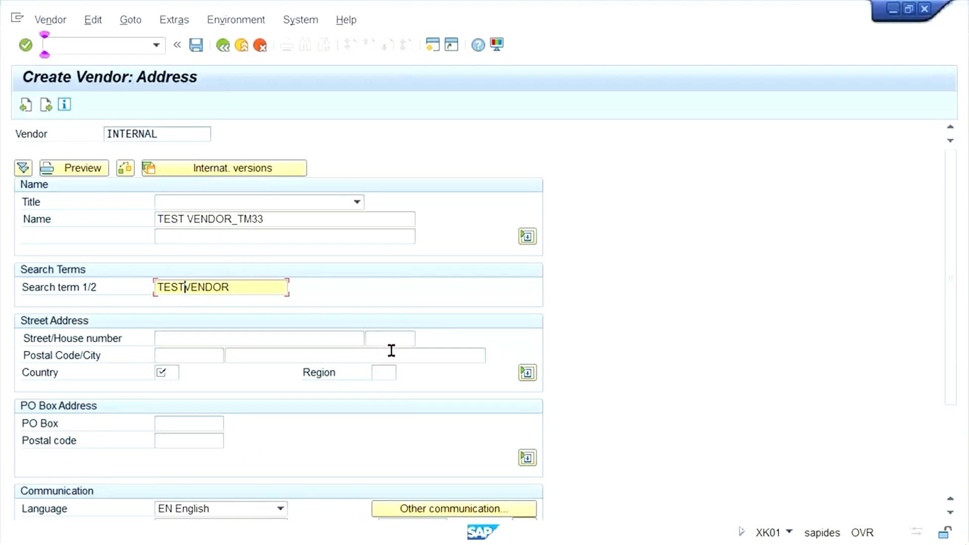
{"action": "key", "text": "ctrl+a"}
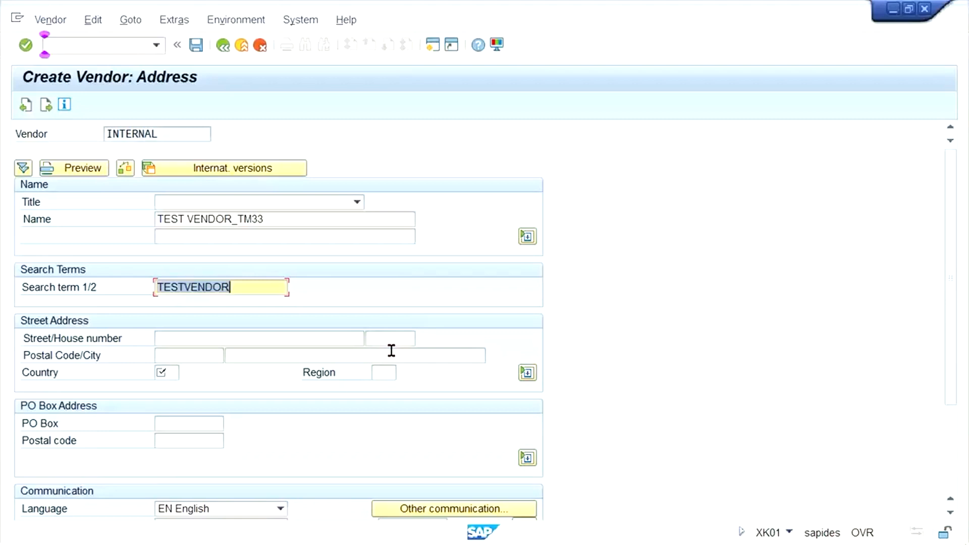
{"action": "key", "text": "Delete"}
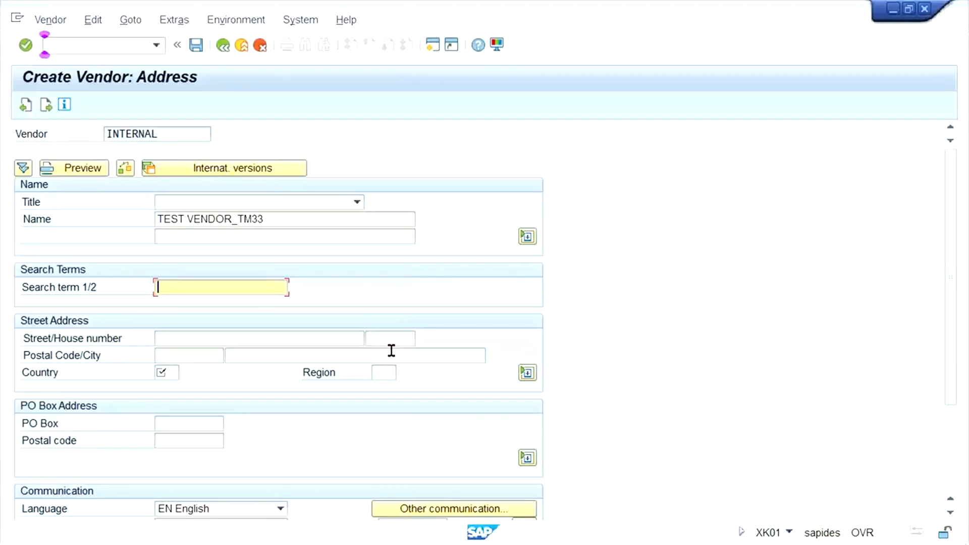
{"action": "left_click", "coordinate": [281, 223]}
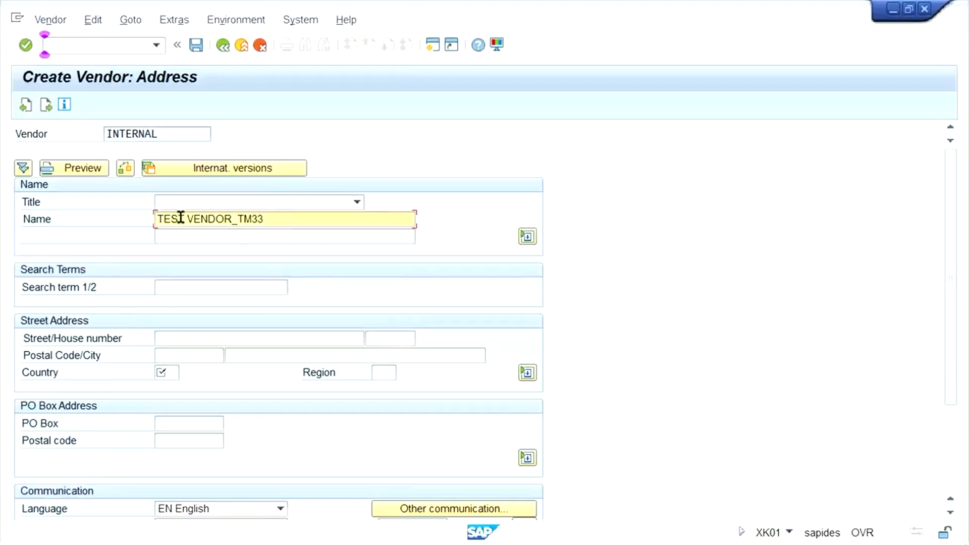
{"action": "left_click", "coordinate": [190, 336]}
{"action": "left_click", "coordinate": [183, 352]}
{"action": "left_click", "coordinate": [242, 352]}
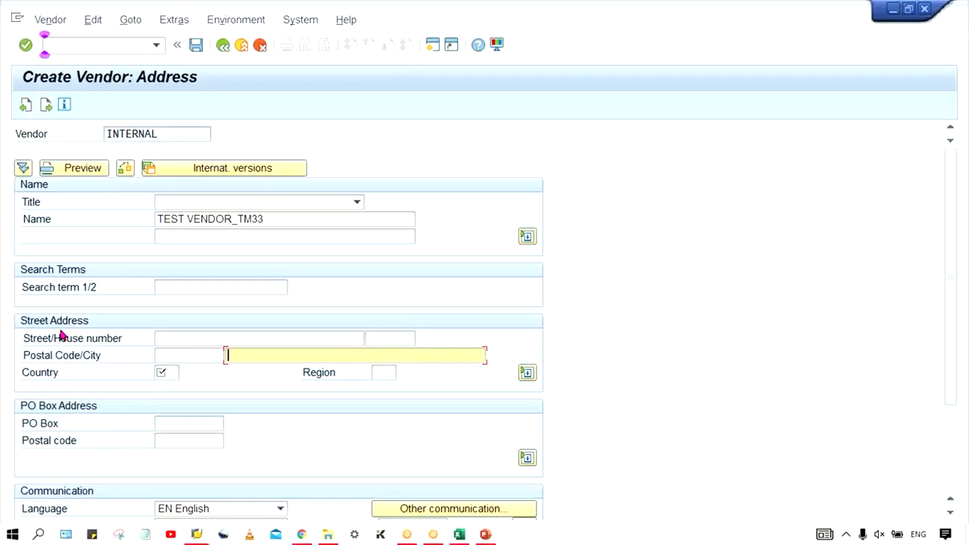
{"action": "left_click", "coordinate": [191, 338]}
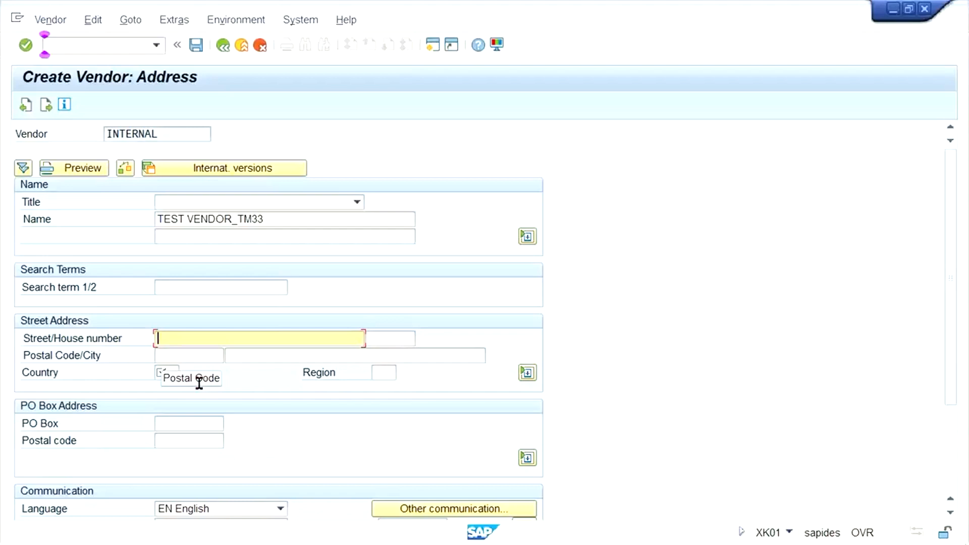
Submit the address for checking, which raises the 'Fill in all required entry fields' error.
{"action": "left_click", "coordinate": [176, 354]}
{"action": "left_click", "coordinate": [274, 355]}
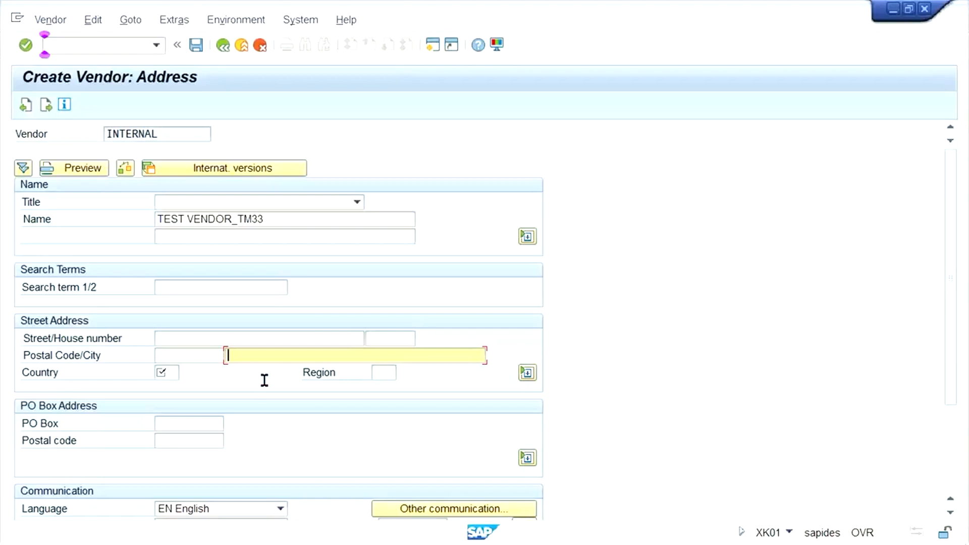
{"action": "left_click", "coordinate": [217, 336]}
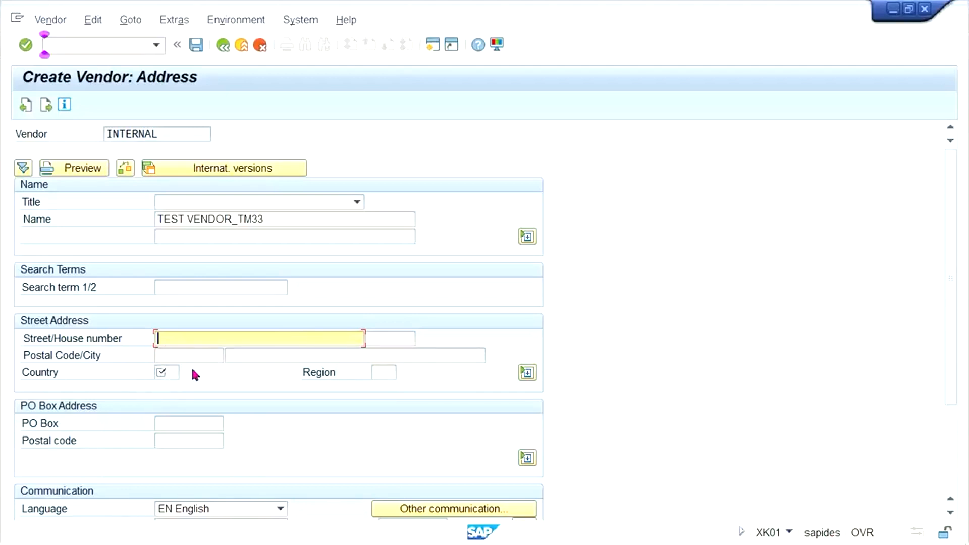
{"action": "key", "text": "Return"}
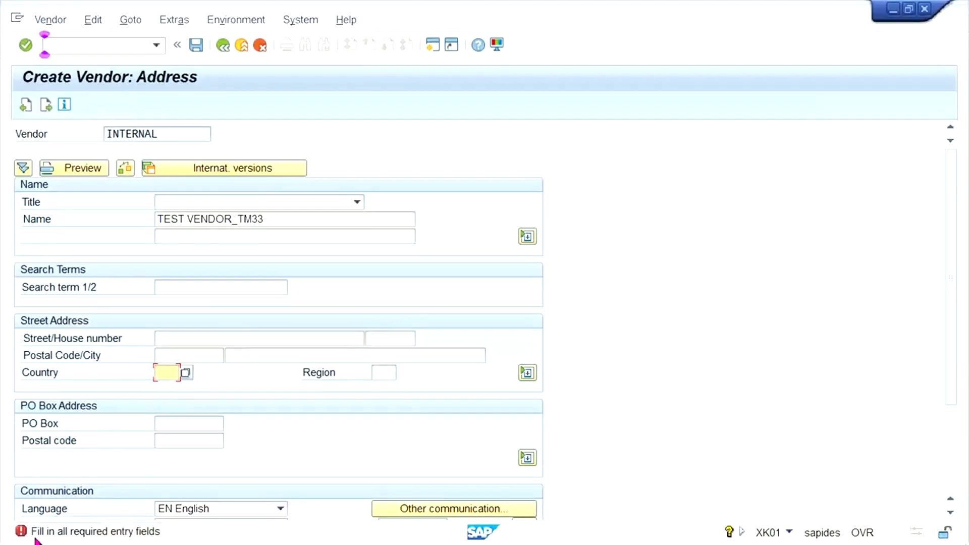
Enter IN as the country so India and time zone INDIA appear.
{"action": "type", "text": "IN"}
{"action": "left_click", "coordinate": [295, 339]}
{"action": "left_click", "coordinate": [331, 357]}
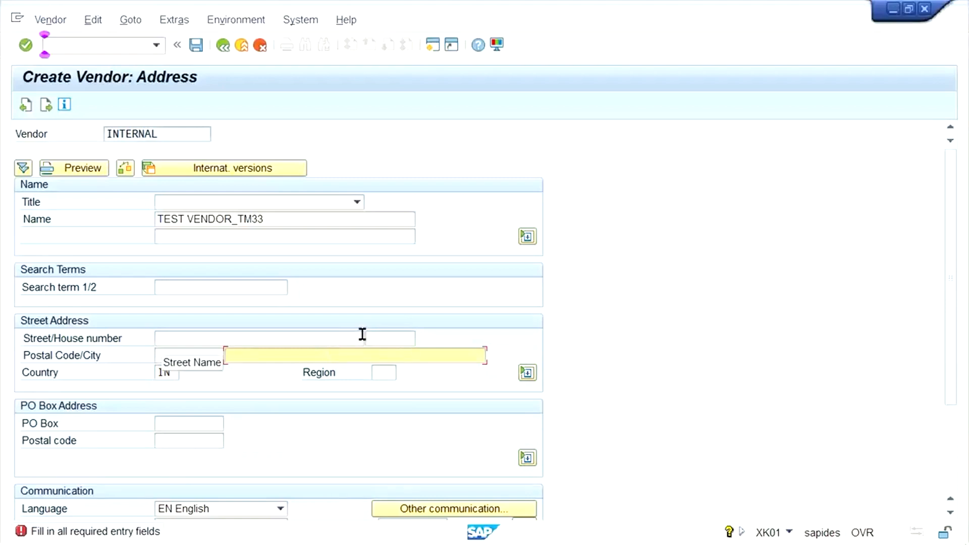
{"action": "left_click", "coordinate": [308, 339]}
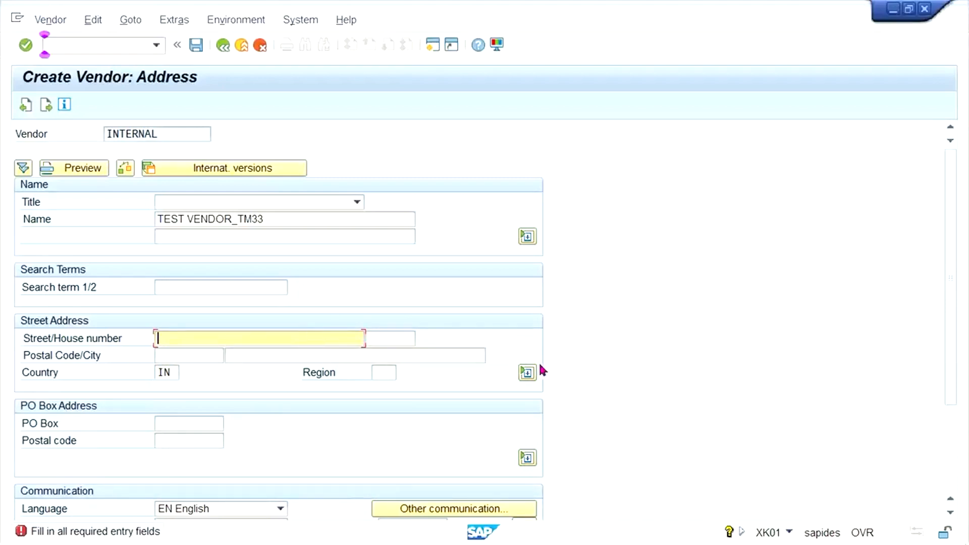
{"action": "left_click", "coordinate": [525, 375]}
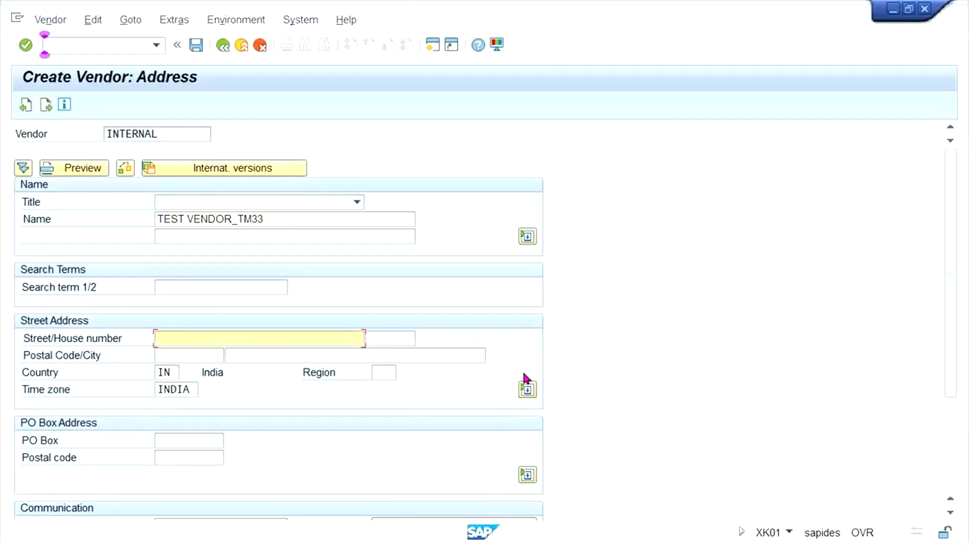
Expand and collapse the extra street address fields, then continue to the Create Vendor: Control screen.
{"action": "left_click", "coordinate": [521, 391]}
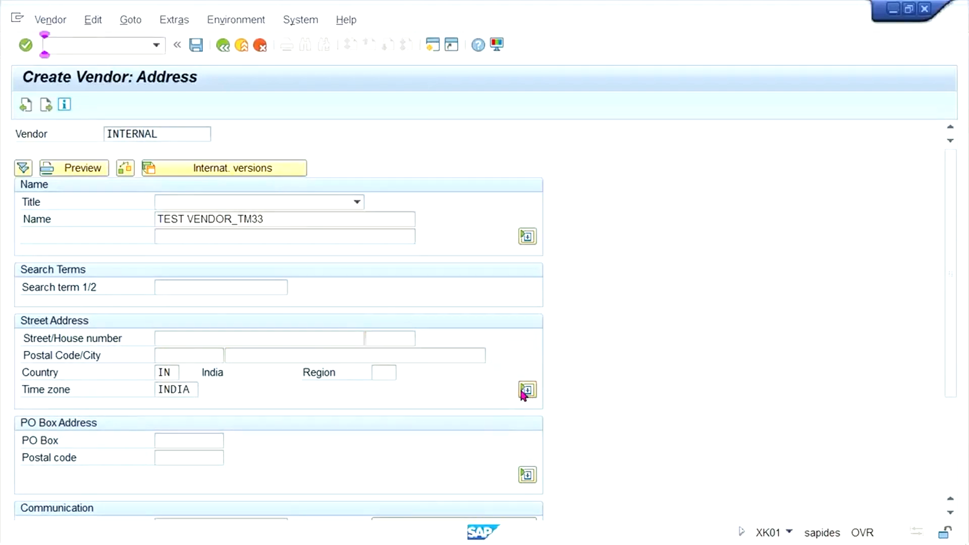
{"action": "left_click", "coordinate": [228, 337]}
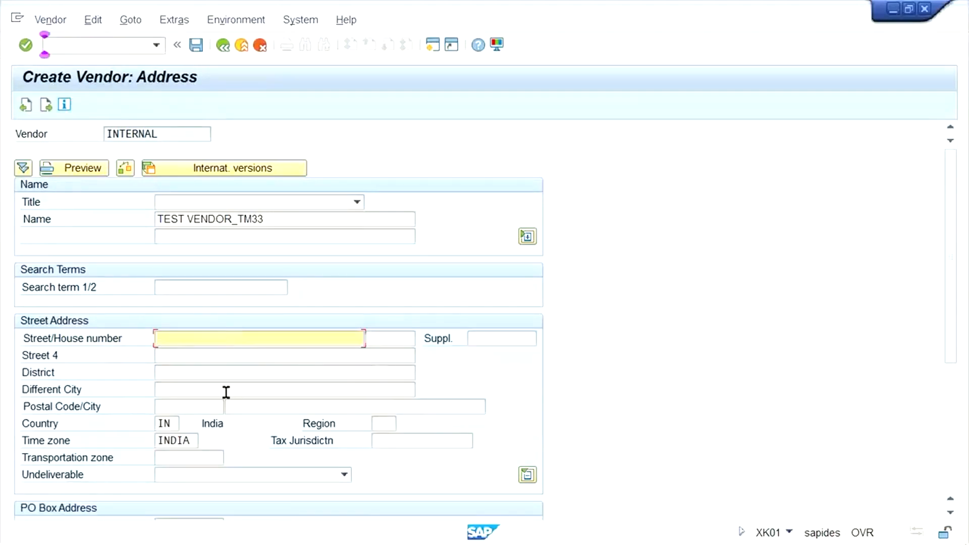
{"action": "left_click", "coordinate": [224, 359]}
{"action": "left_click", "coordinate": [215, 373]}
{"action": "left_click", "coordinate": [221, 390]}
{"action": "left_click", "coordinate": [242, 407]}
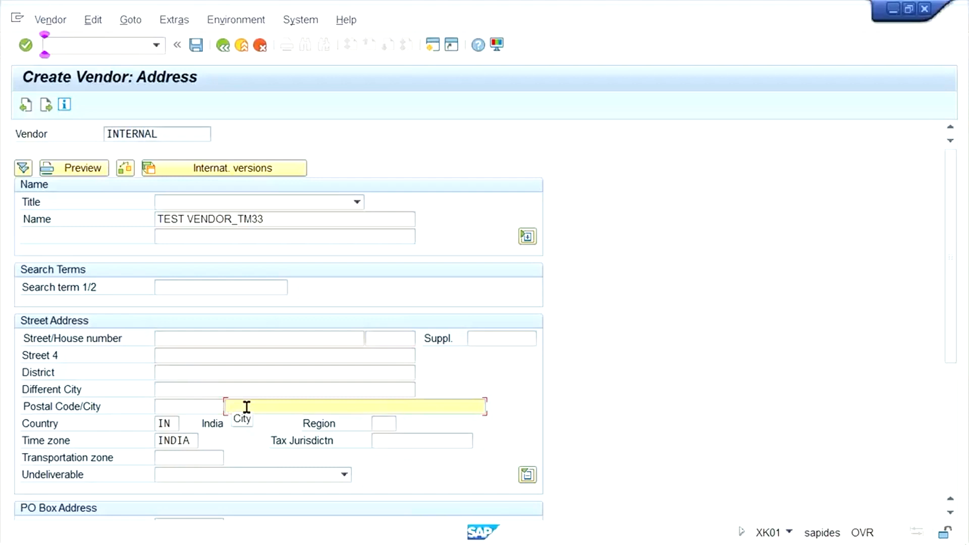
{"action": "left_click", "coordinate": [528, 475]}
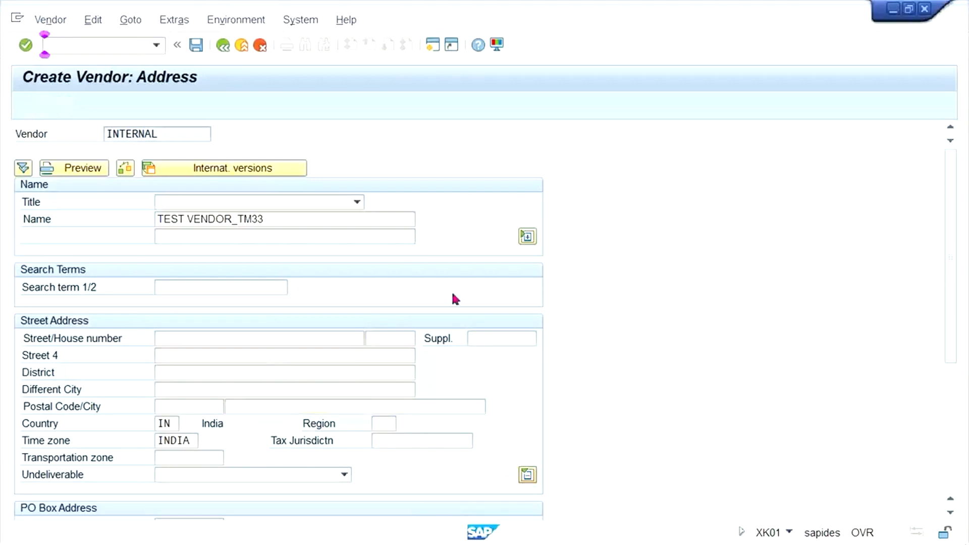
{"action": "left_click", "coordinate": [296, 337]}
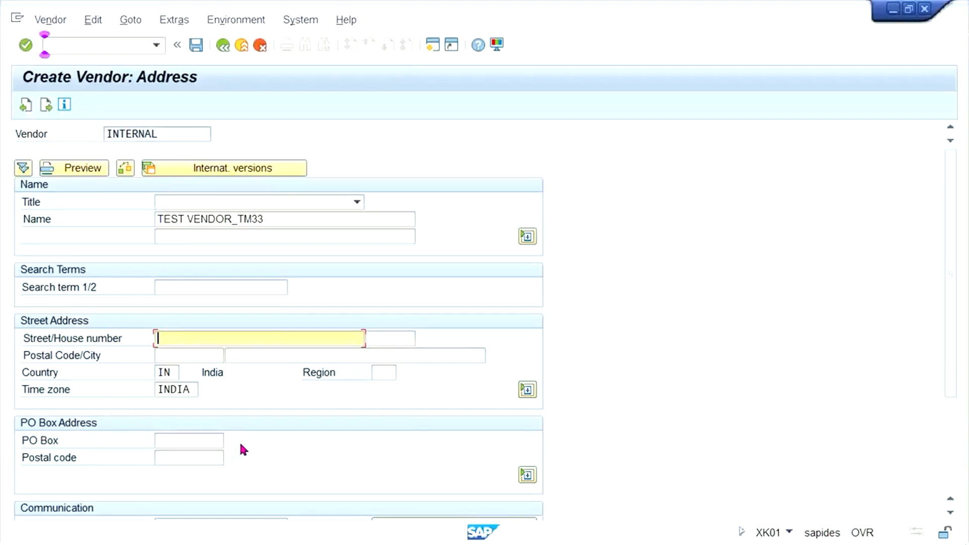
{"action": "key", "text": "Return"}
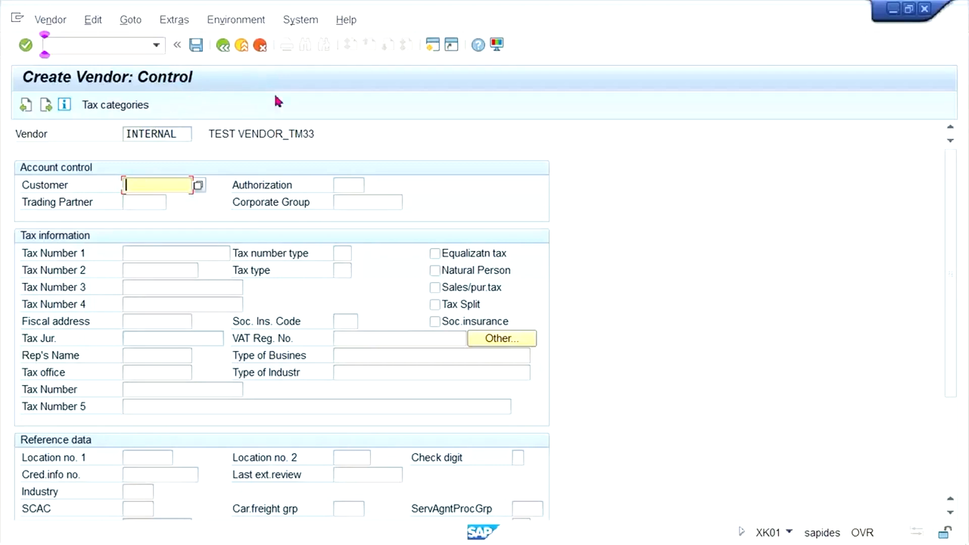
Bring the Change Vendor: Initial Screen (FK02) session to the front.
{"action": "left_click", "coordinate": [200, 535]}
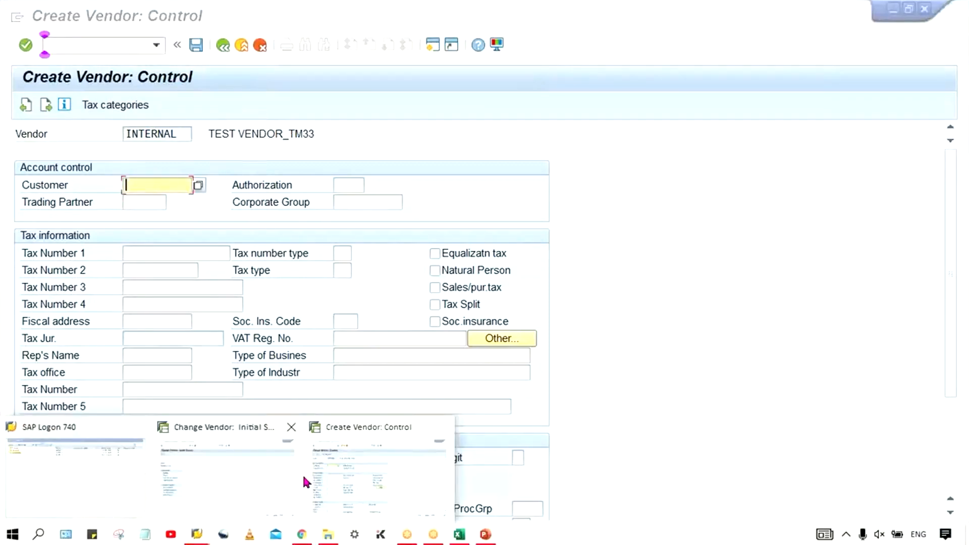
{"action": "left_click", "coordinate": [332, 472]}
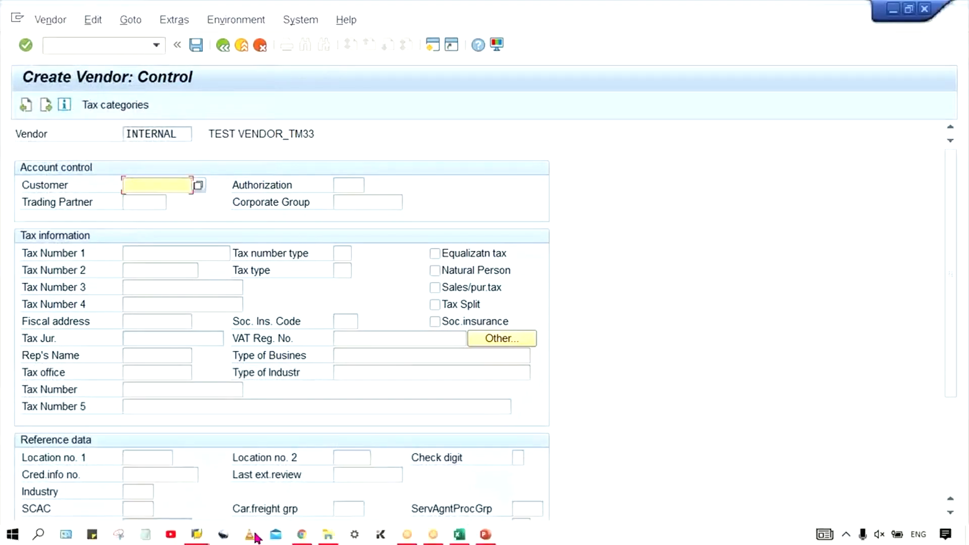
{"action": "left_click", "coordinate": [197, 534]}
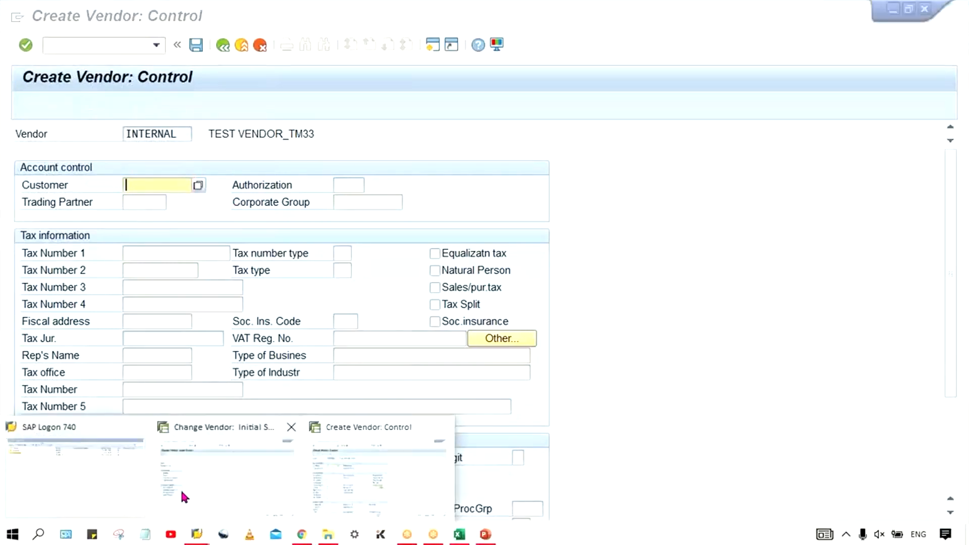
{"action": "left_click", "coordinate": [180, 488]}
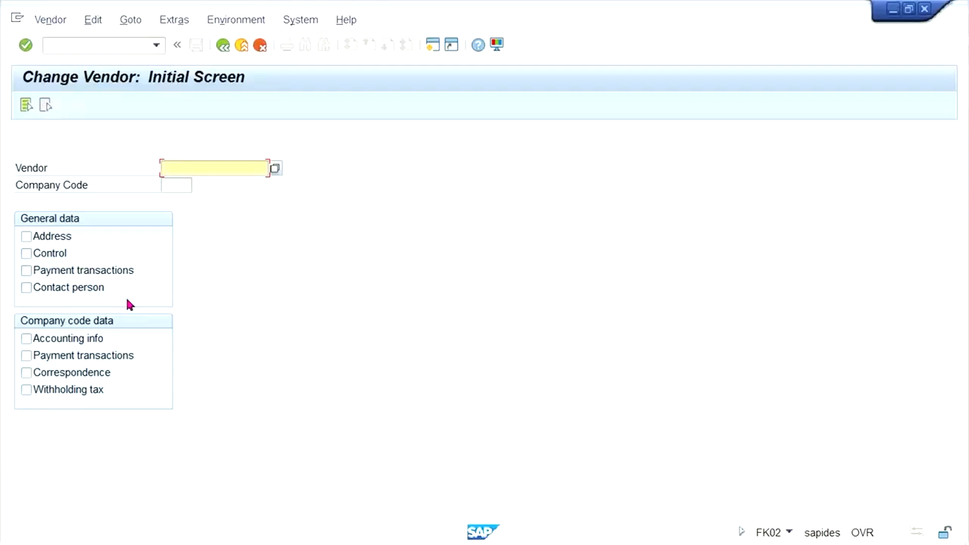
Return to the Create Vendor: Control window for TEST VENDOR_TM33 and advance toward Payment transactions.
{"action": "key", "text": "alt+Tab"}
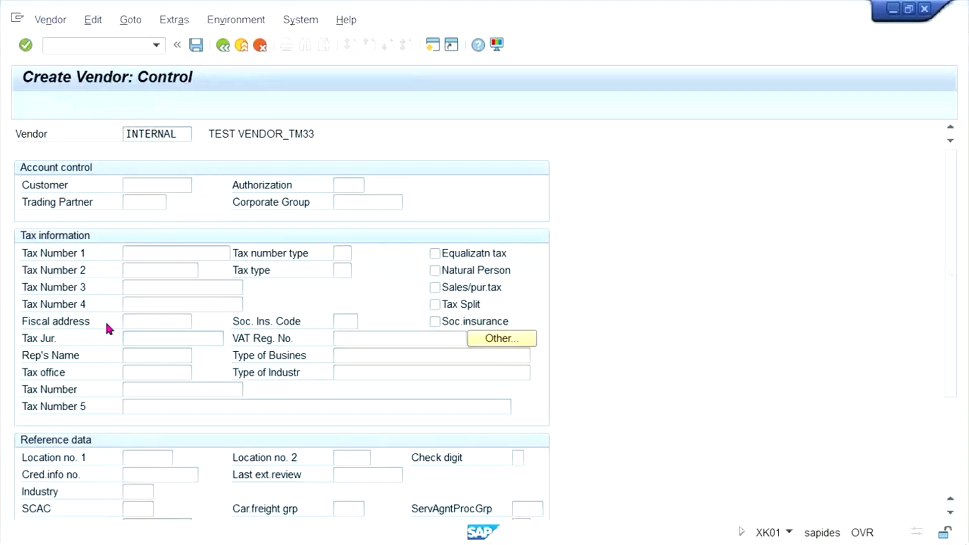
{"action": "key", "text": "Return"}
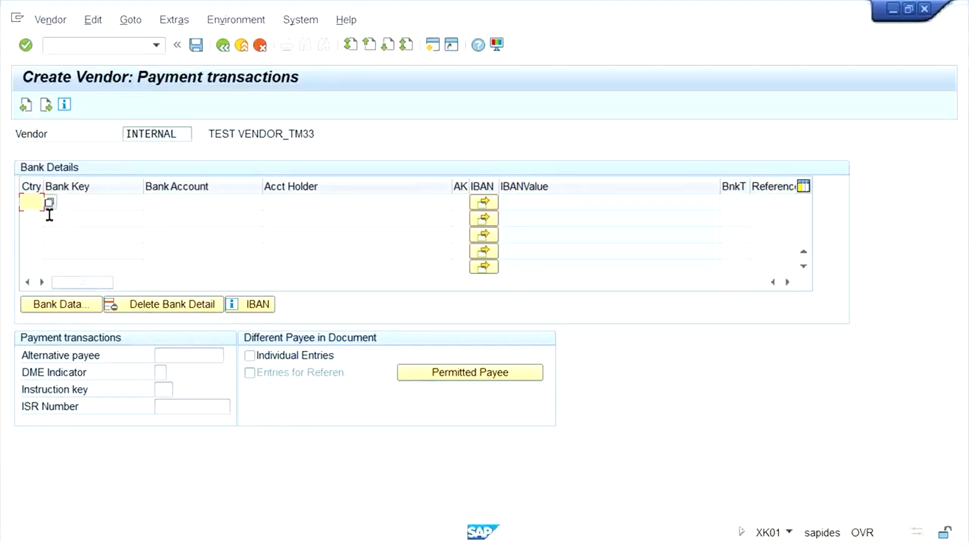
Step through the country, bank key, account and account holder fields of the first bank row.
{"action": "left_click", "coordinate": [33, 207]}
{"action": "left_click", "coordinate": [84, 202]}
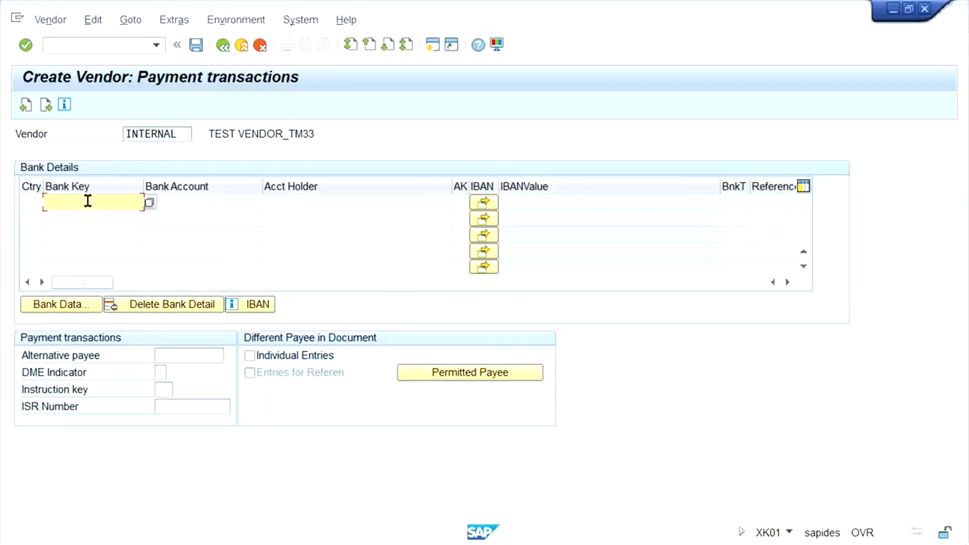
{"action": "left_click", "coordinate": [197, 201]}
{"action": "left_click", "coordinate": [326, 204]}
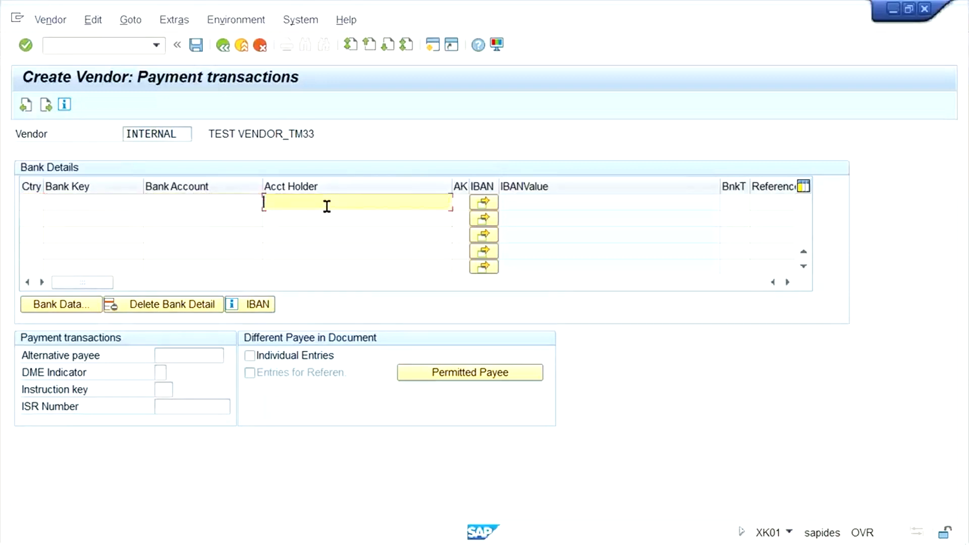
{"action": "left_click", "coordinate": [184, 204]}
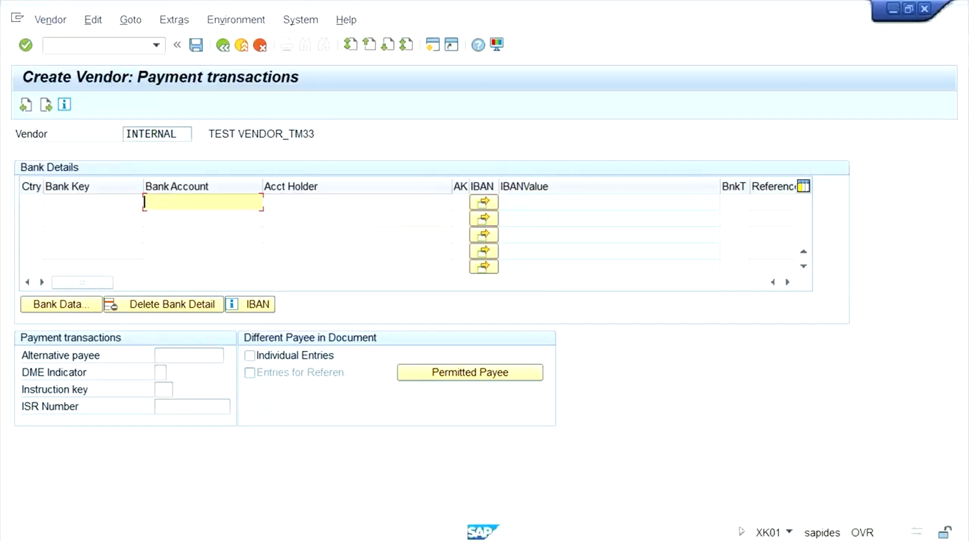
Review the vendor transaction codes on Excel Sheet3, then return to Create Vendor: Payment transactions.
{"action": "left_click", "coordinate": [461, 535]}
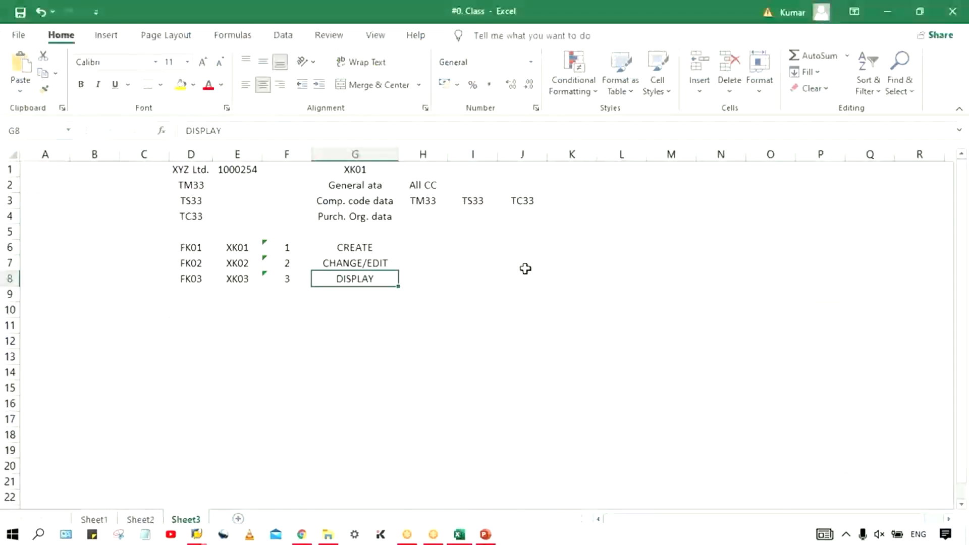
{"action": "left_click", "coordinate": [491, 258]}
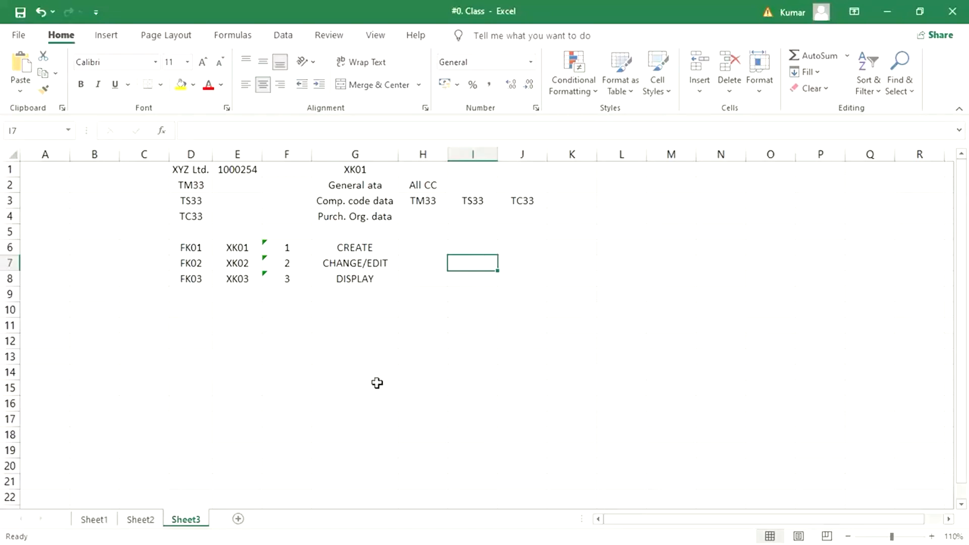
{"action": "mouse_move", "coordinate": [304, 544]}
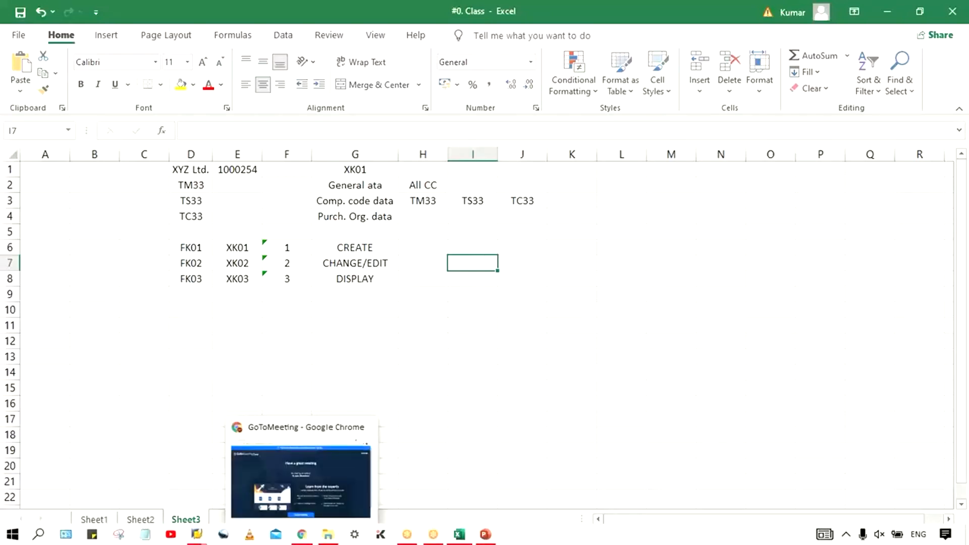
{"action": "mouse_move", "coordinate": [188, 541]}
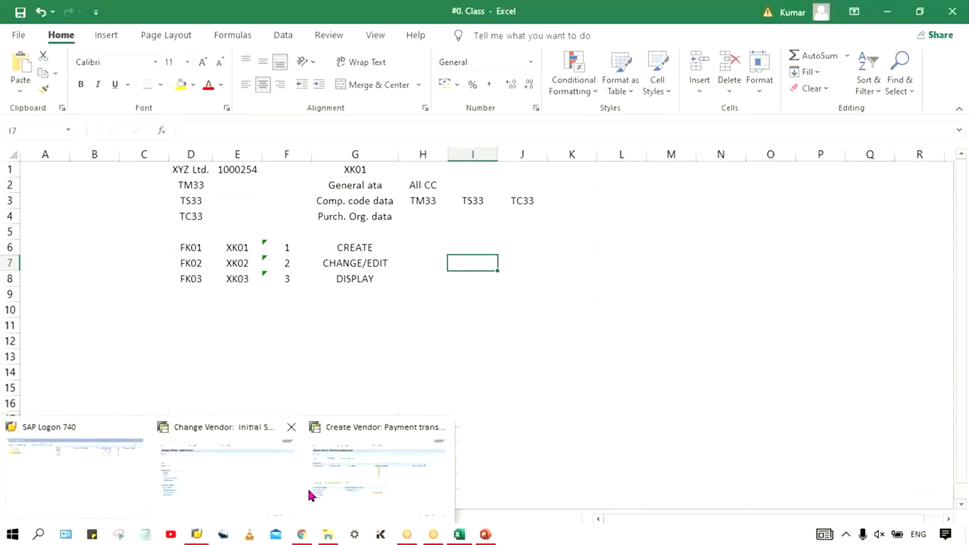
{"action": "left_click", "coordinate": [414, 496]}
{"action": "left_click", "coordinate": [105, 199]}
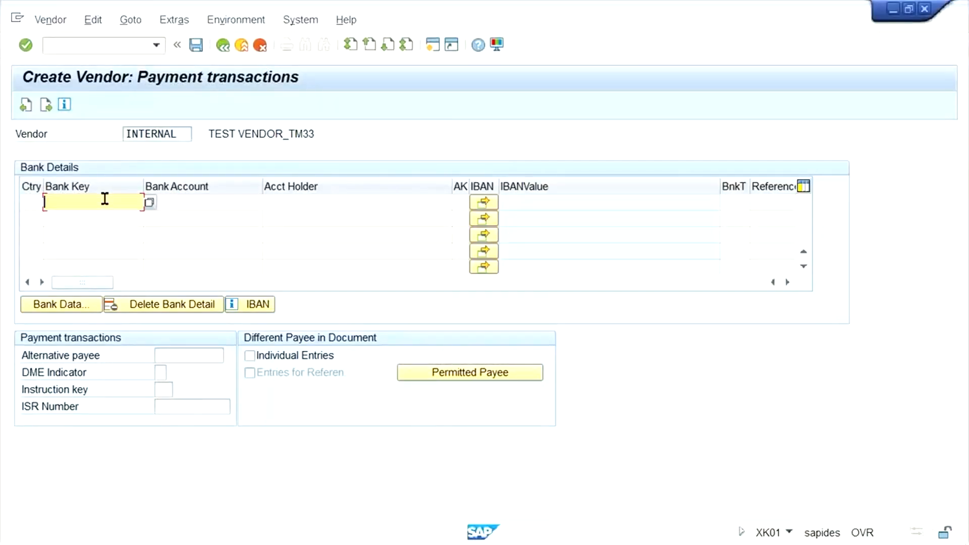
Continue to the Contact persons screen and select the first row's Name field.
{"action": "key", "text": "Return"}
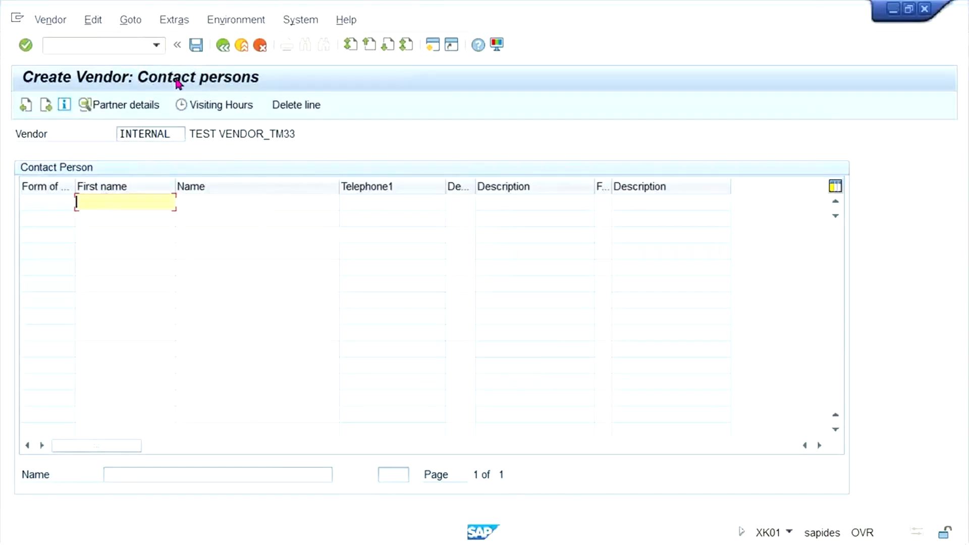
{"action": "left_click", "coordinate": [315, 188]}
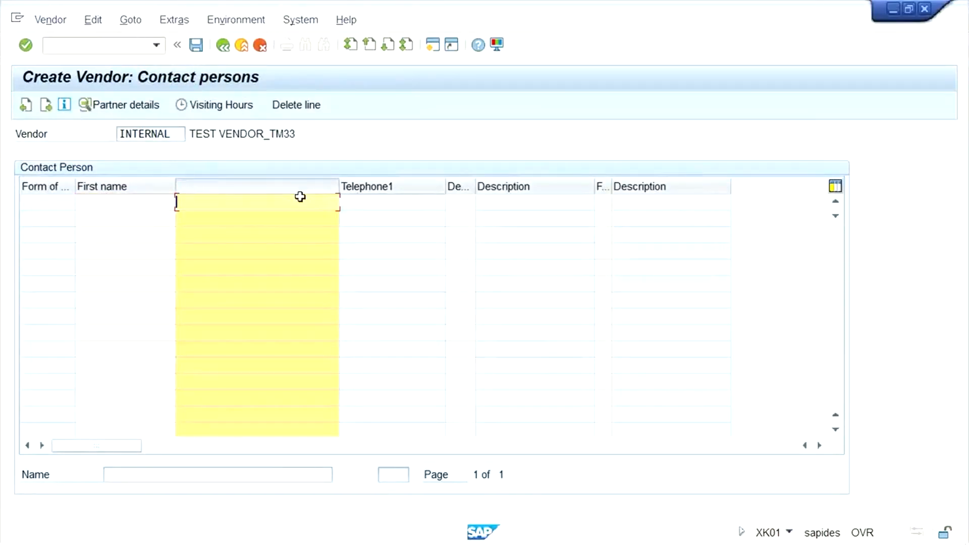
{"action": "left_click", "coordinate": [296, 189]}
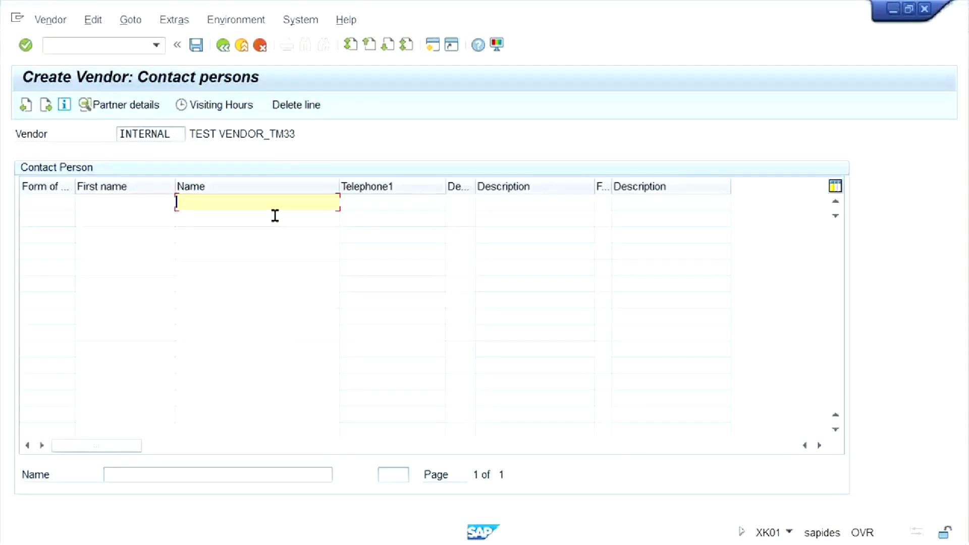
{"action": "left_click", "coordinate": [108, 200]}
{"action": "left_click", "coordinate": [317, 200]}
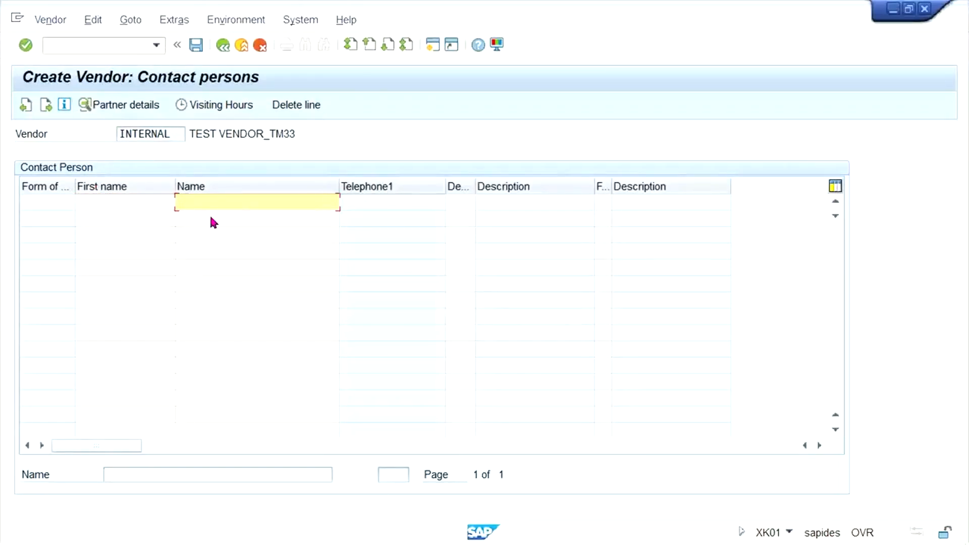
{"action": "left_click", "coordinate": [130, 200]}
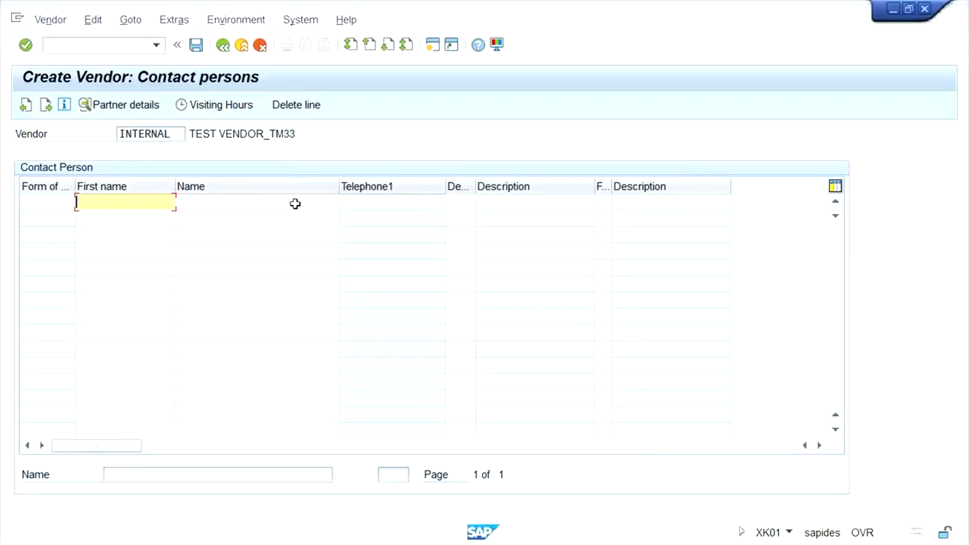
{"action": "left_click", "coordinate": [234, 203]}
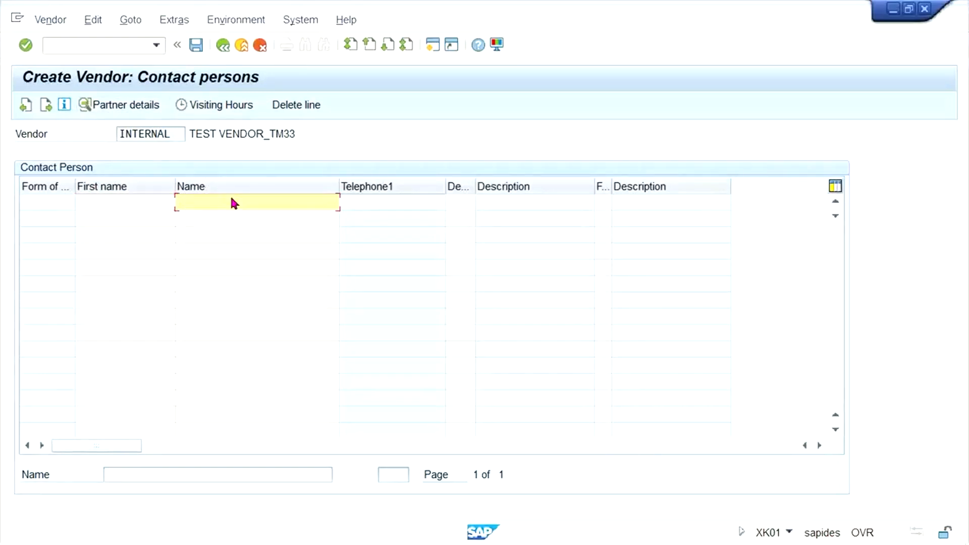
Enter ABC as the contact's name and open its Partner Details.
{"action": "type", "text": "ABC"}
{"action": "key", "text": "Return"}
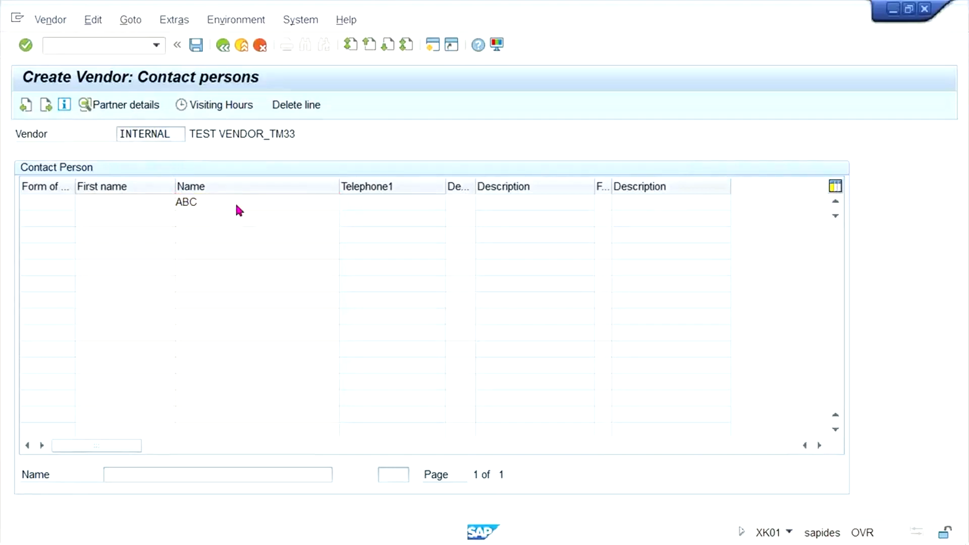
{"action": "double_click", "coordinate": [236, 205]}
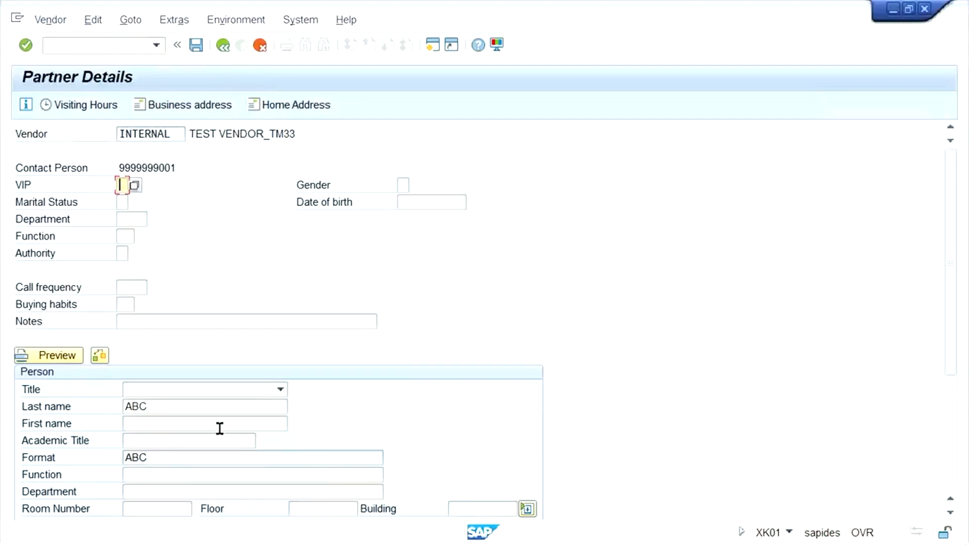
Enter contact ABC's telephone and mobile phone numbers, then go back to the contact persons list.
{"action": "left_click", "coordinate": [180, 429]}
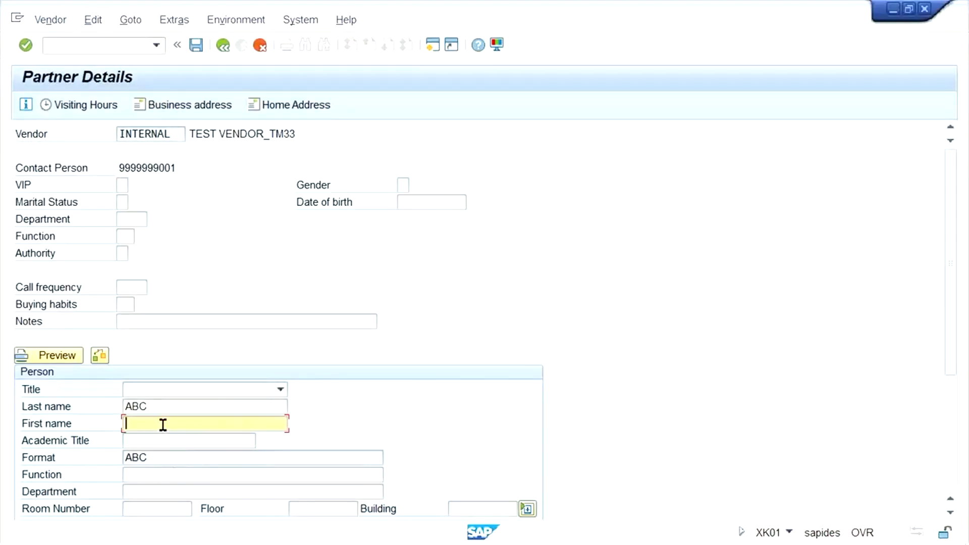
{"action": "left_click", "coordinate": [166, 491]}
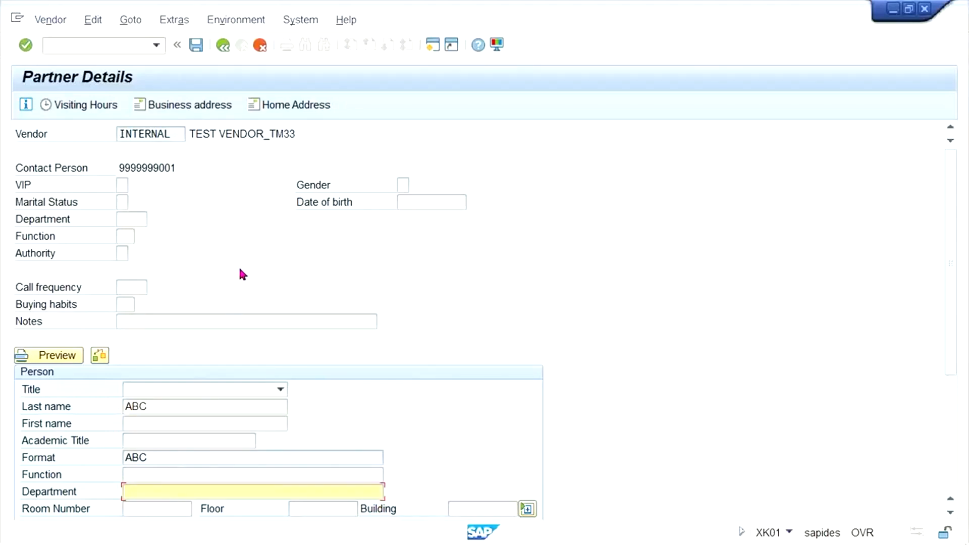
{"action": "left_click", "coordinate": [718, 57]}
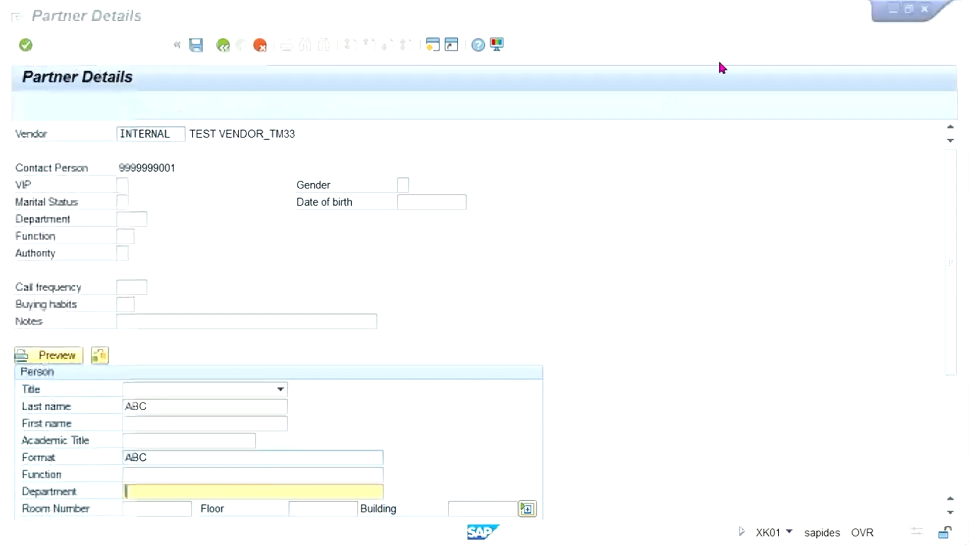
{"action": "left_click_drag", "start_coordinate": [951, 194], "coordinate": [953, 239]}
{"action": "left_click", "coordinate": [128, 447]}
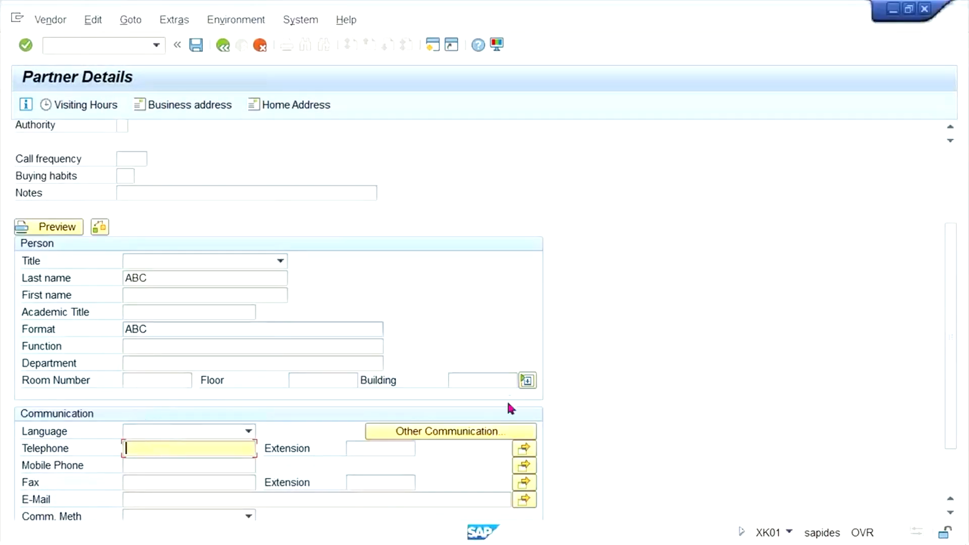
{"action": "type", "text": "123456"}
{"action": "key", "text": "Tab"}
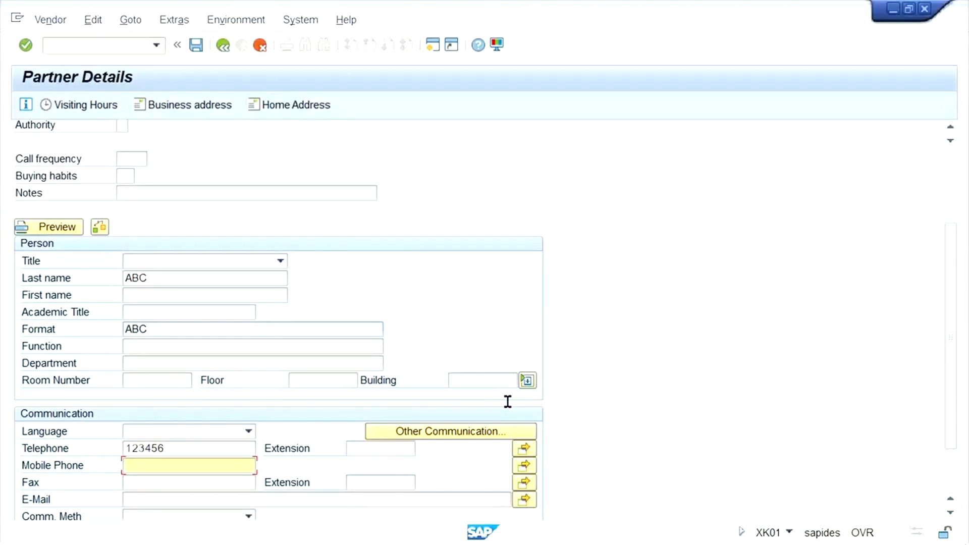
{"action": "left_click", "coordinate": [216, 481]}
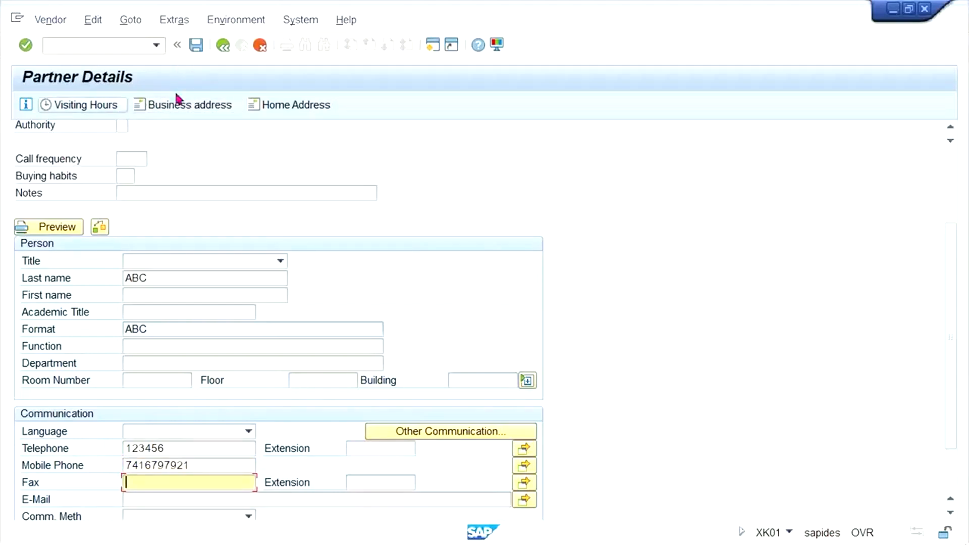
{"action": "left_click", "coordinate": [222, 47]}
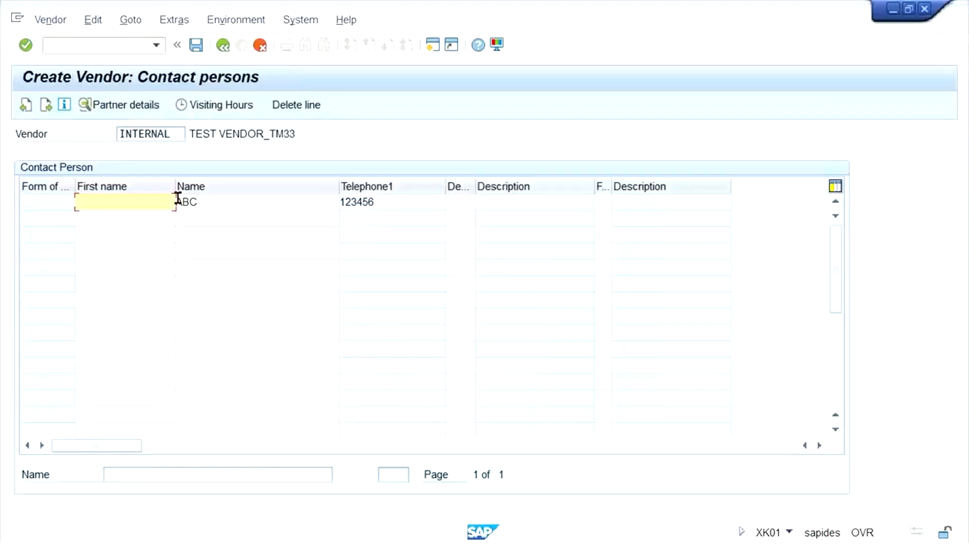
Check the ABC contact row and its telephone number, then continue to Accounting information.
{"action": "left_click", "coordinate": [413, 199]}
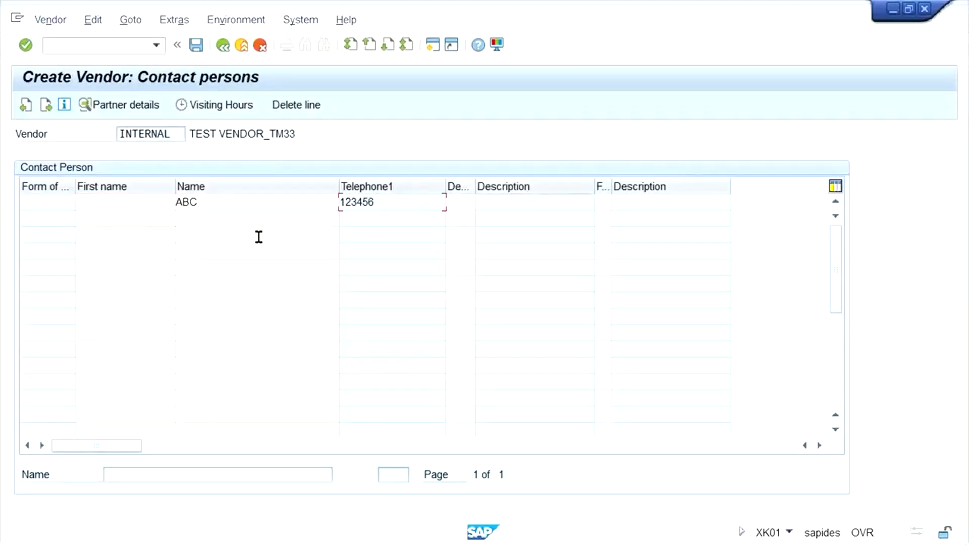
{"action": "left_click", "coordinate": [103, 203]}
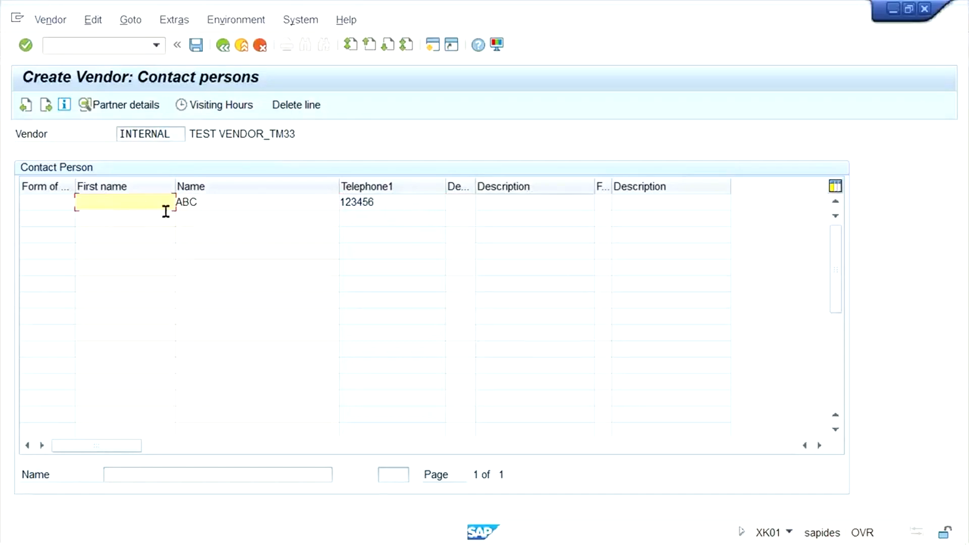
{"action": "left_click", "coordinate": [221, 205]}
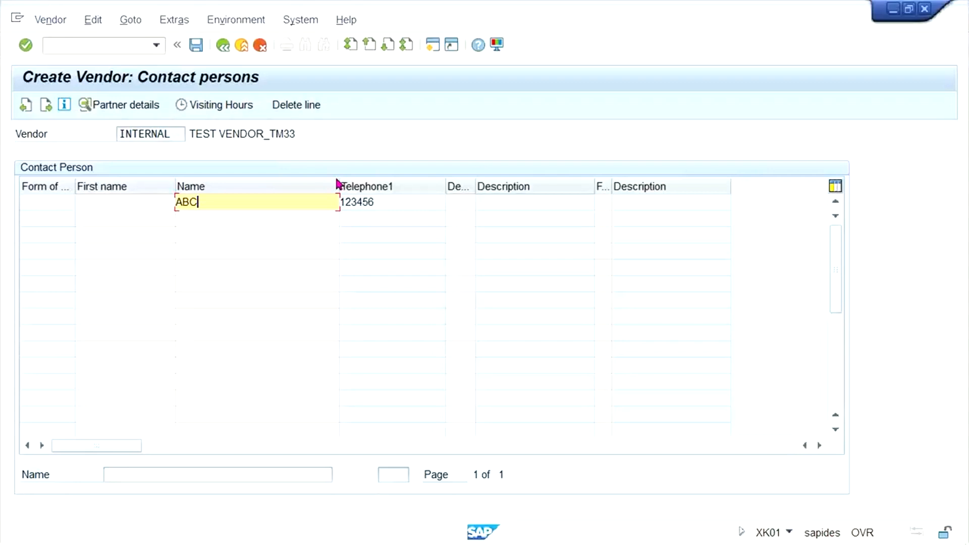
{"action": "left_click", "coordinate": [426, 204]}
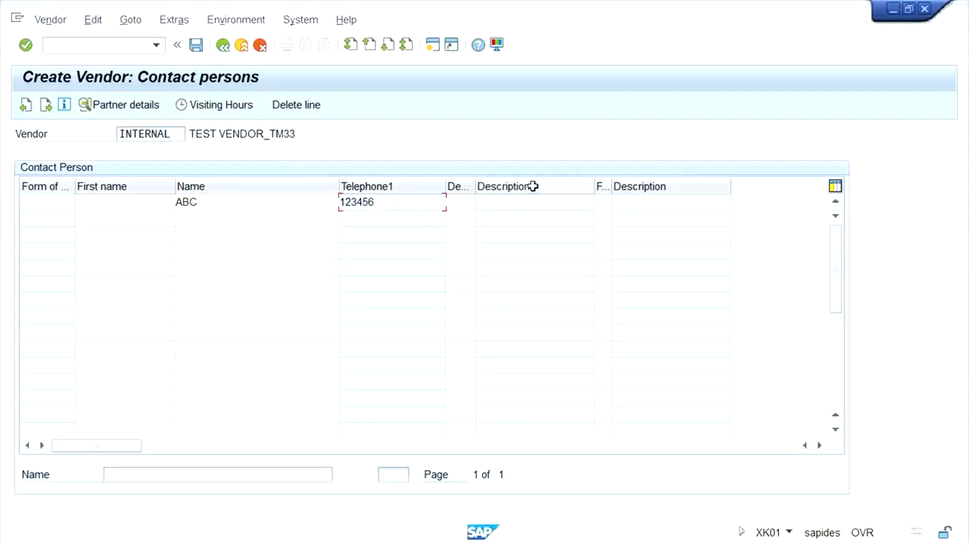
{"action": "key", "text": "Return"}
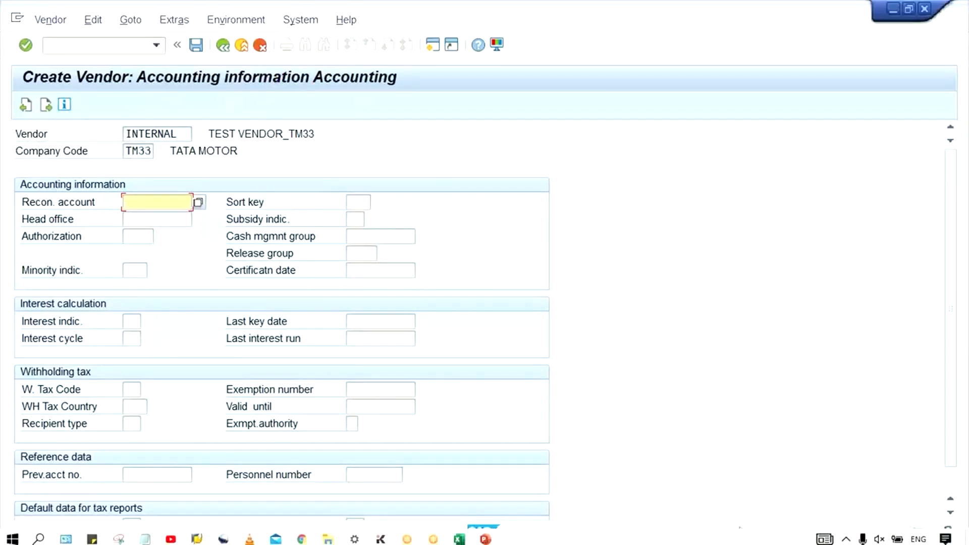
{"action": "left_click", "coordinate": [196, 538]}
{"action": "left_click", "coordinate": [223, 484]}
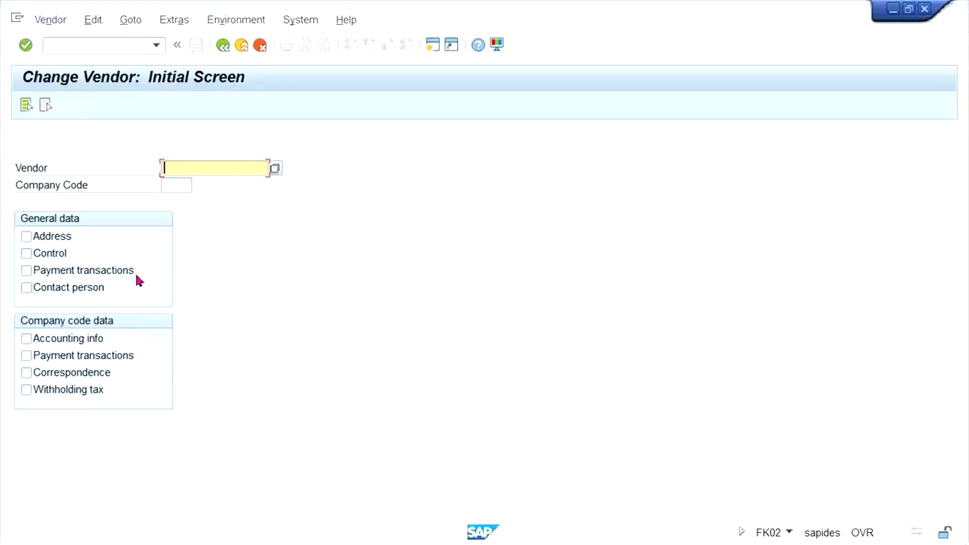
{"action": "left_click", "coordinate": [187, 181]}
{"action": "type", "text": "TM33"}
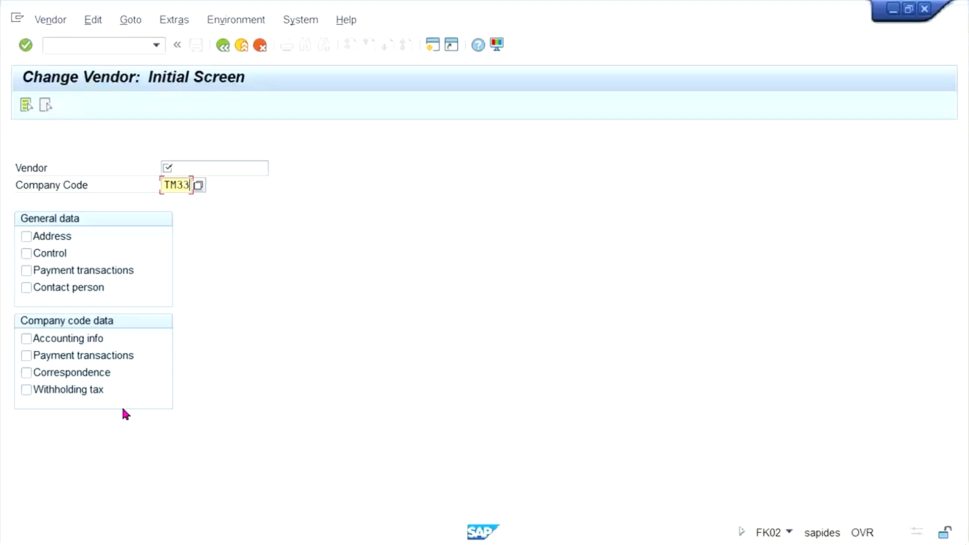
{"action": "key", "text": "alt+Tab"}
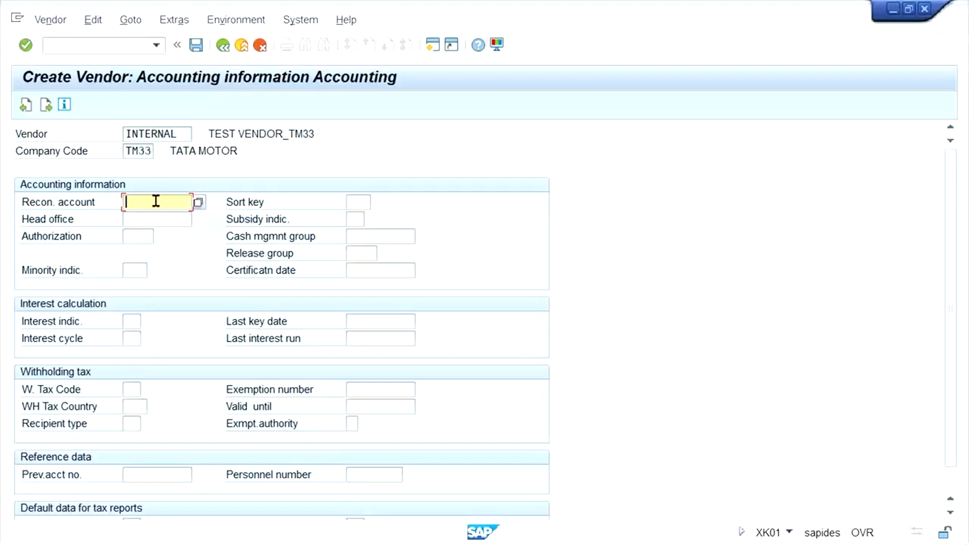
{"action": "type", "text": "2000"}
Choose reconciliation account 2000 ACCOUNT PAYABLE from the lookup and continue to Payment transactions.
{"action": "key", "text": "BackSpace"}
{"action": "key", "text": "BackSpace"}
{"action": "key", "text": "BackSpace"}
{"action": "left_click", "coordinate": [392, 164]}
{"action": "left_click", "coordinate": [197, 202]}
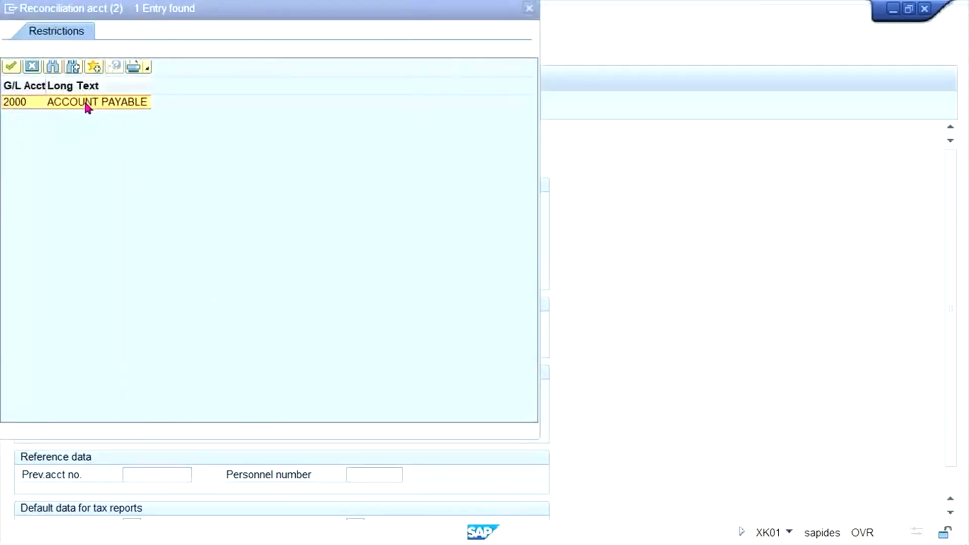
{"action": "double_click", "coordinate": [31, 103]}
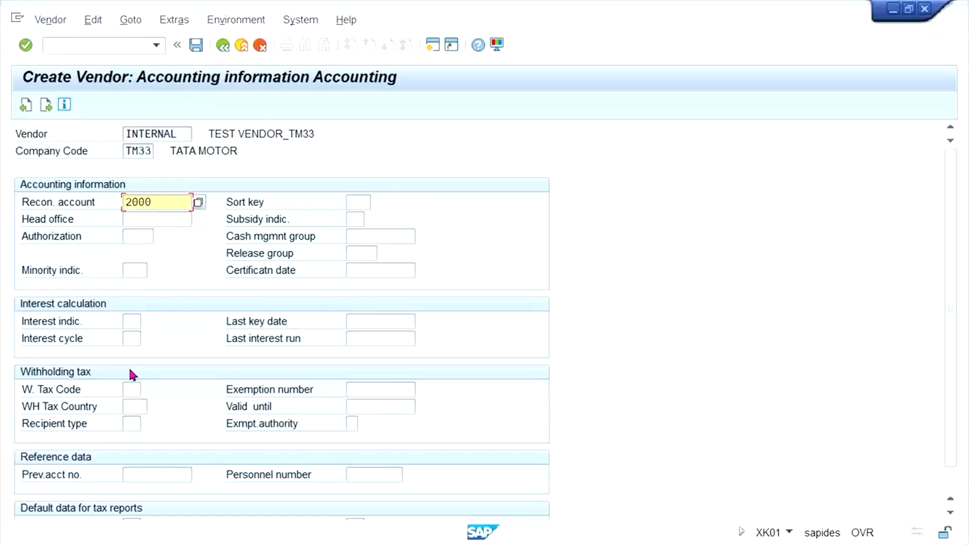
{"action": "key", "text": "Return"}
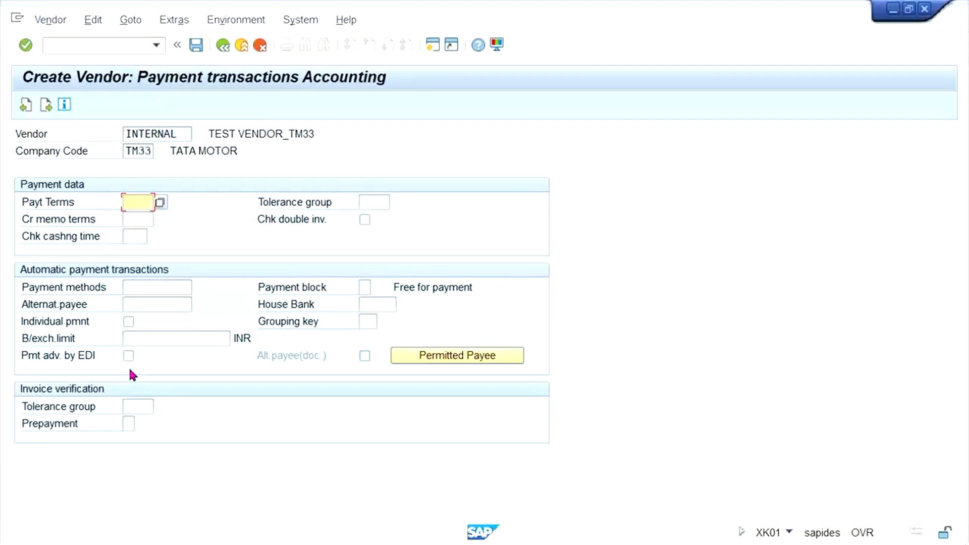
Enter payment terms 0001 and pass through Correspondence to the save prompt.
{"action": "type", "text": "0001"}
{"action": "key", "text": "Return"}
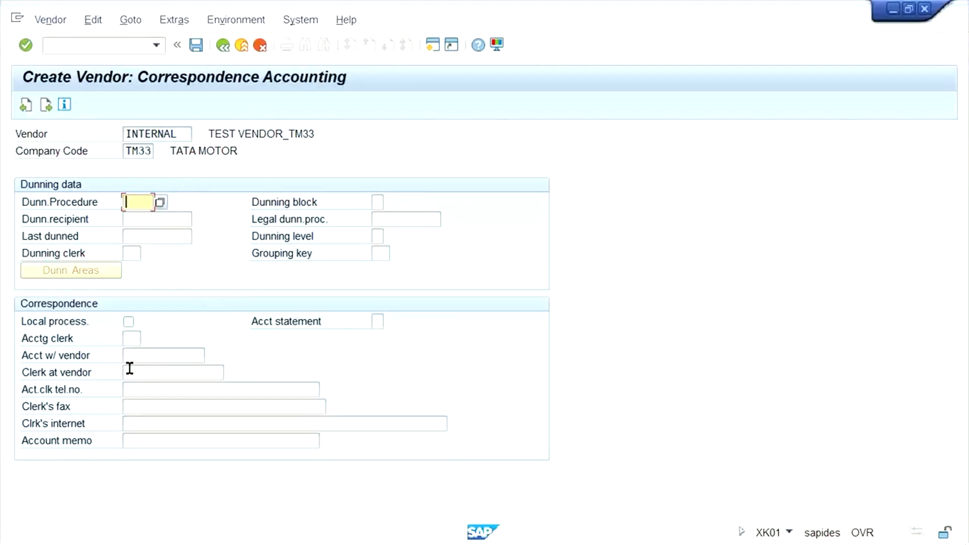
{"action": "key", "text": "Return"}
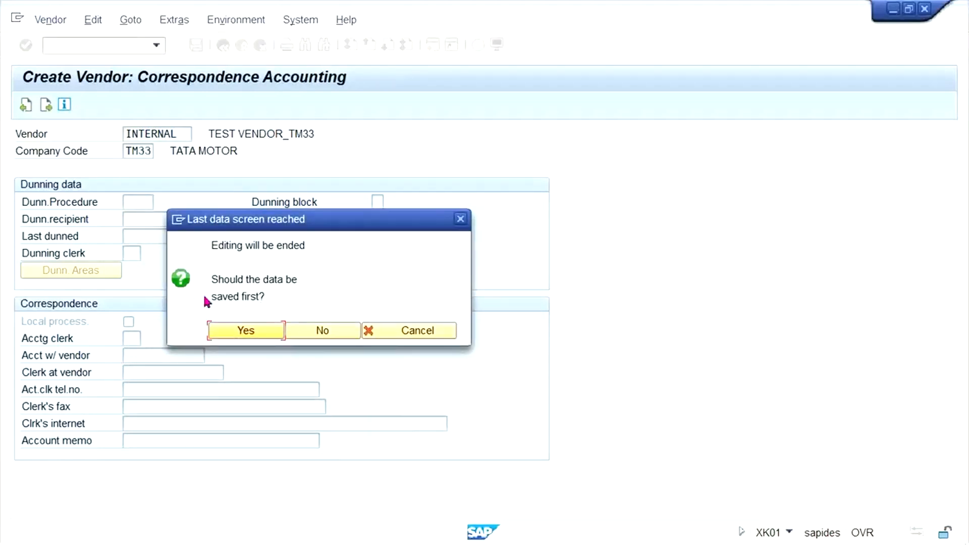
Confirm Yes to save vendor TEST VENDOR_TM33 in company code TM33.
{"action": "left_click", "coordinate": [247, 333]}
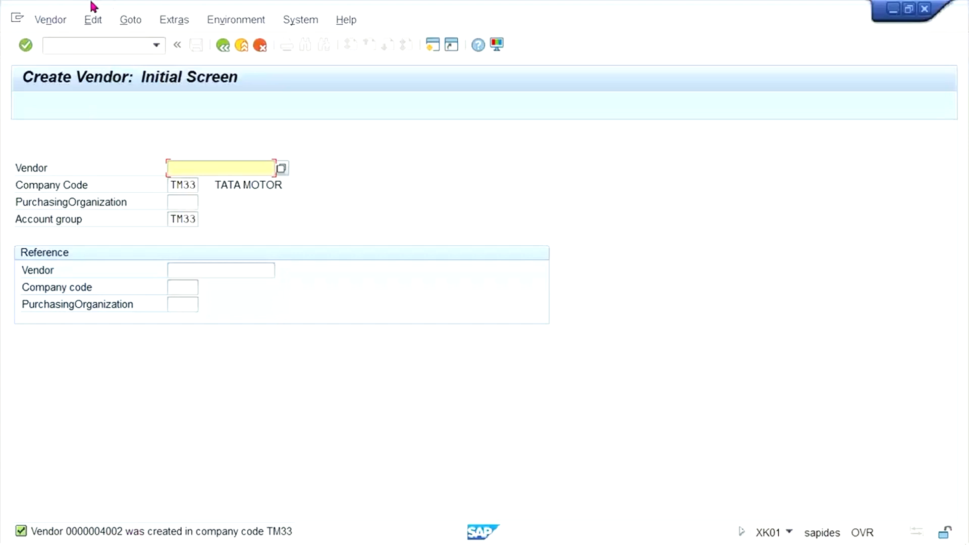
Open the new vendor via Vendor > Change and Vendor > Display, then switch to the PowerPoint Account payable slides.
{"action": "left_click", "coordinate": [33, 24]}
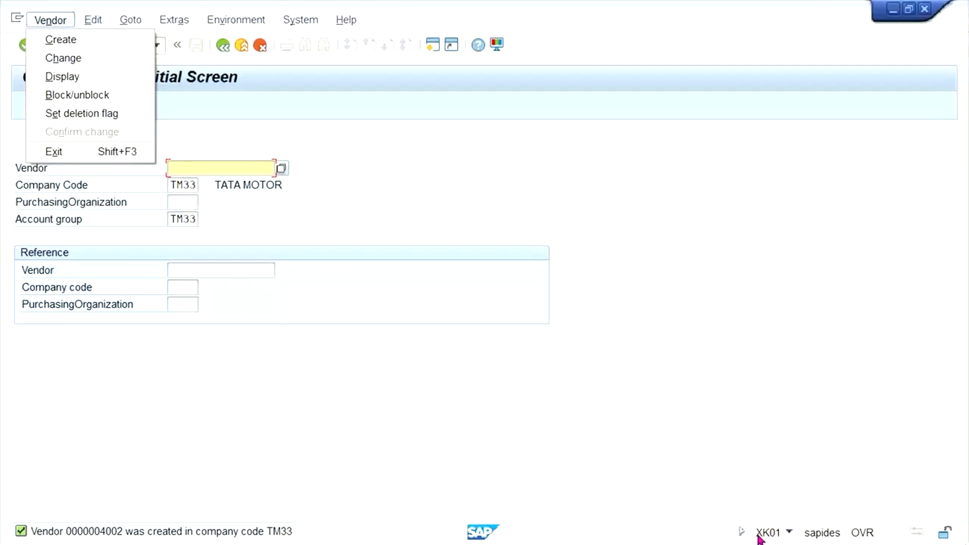
{"action": "left_click", "coordinate": [104, 58]}
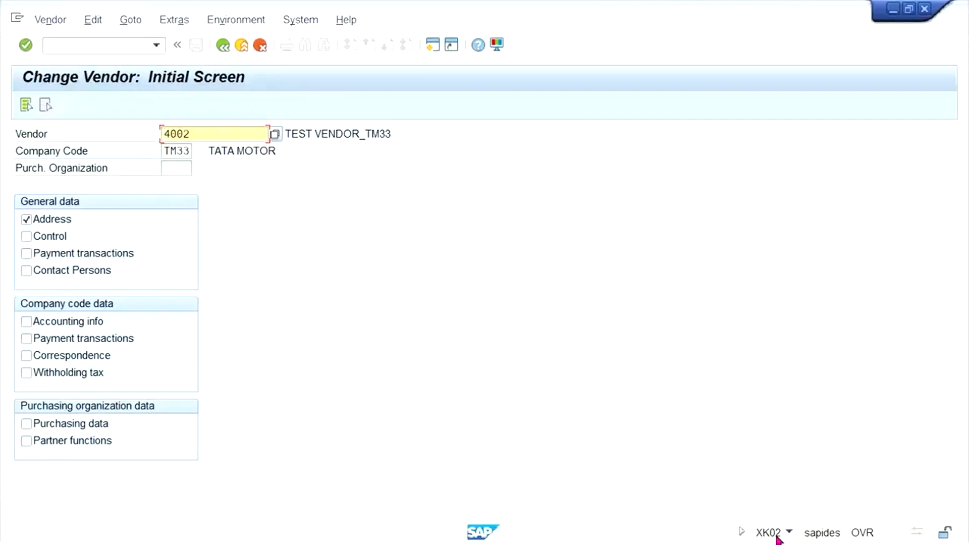
{"action": "left_click", "coordinate": [41, 25]}
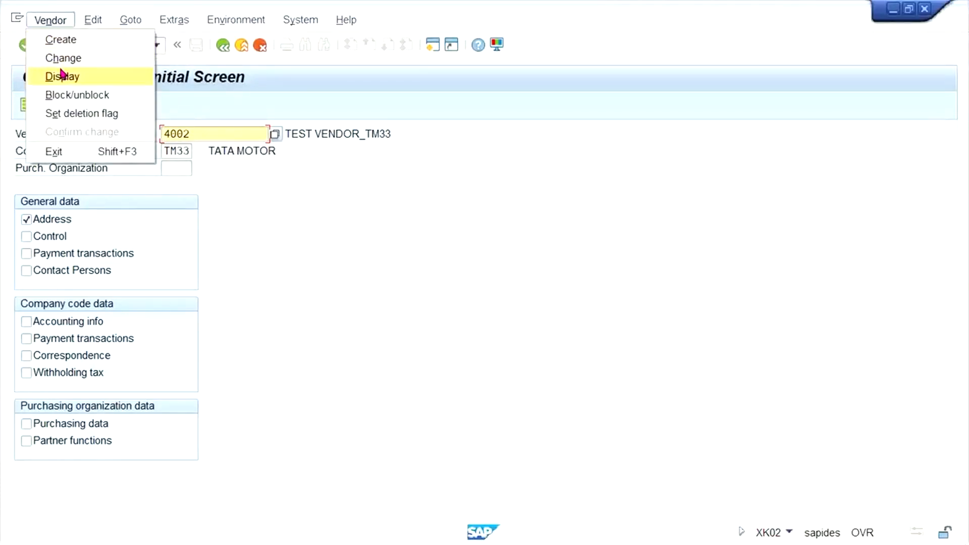
{"action": "left_click", "coordinate": [61, 75]}
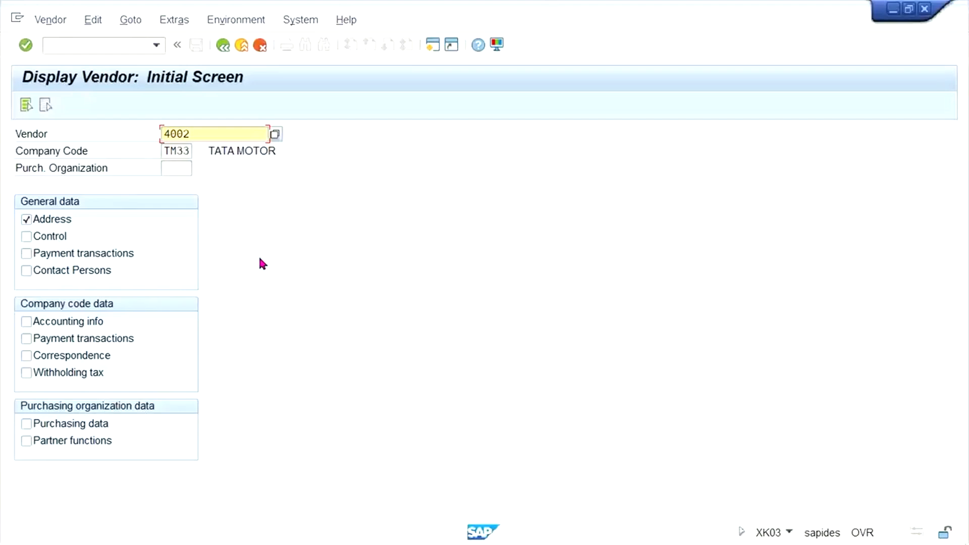
{"action": "mouse_move", "coordinate": [364, 519]}
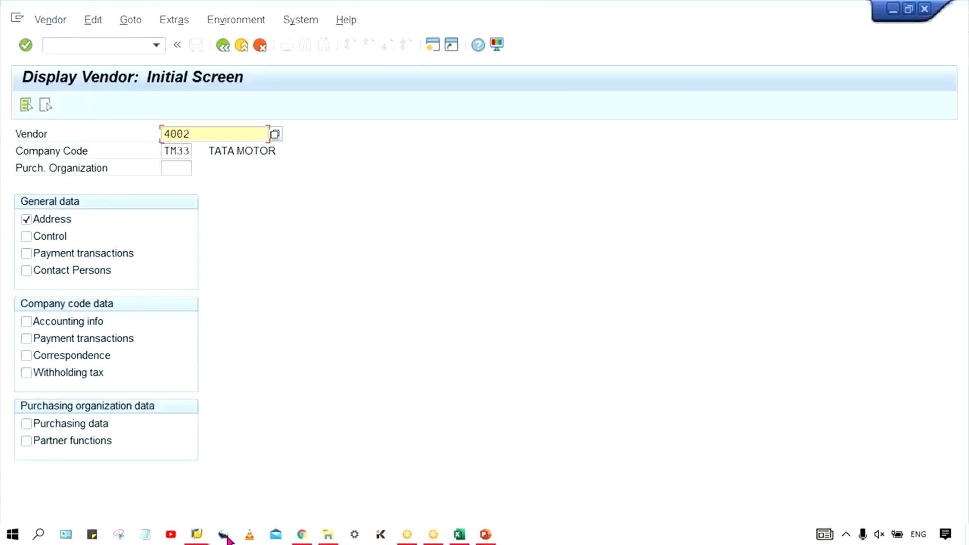
{"action": "left_click", "coordinate": [487, 536]}
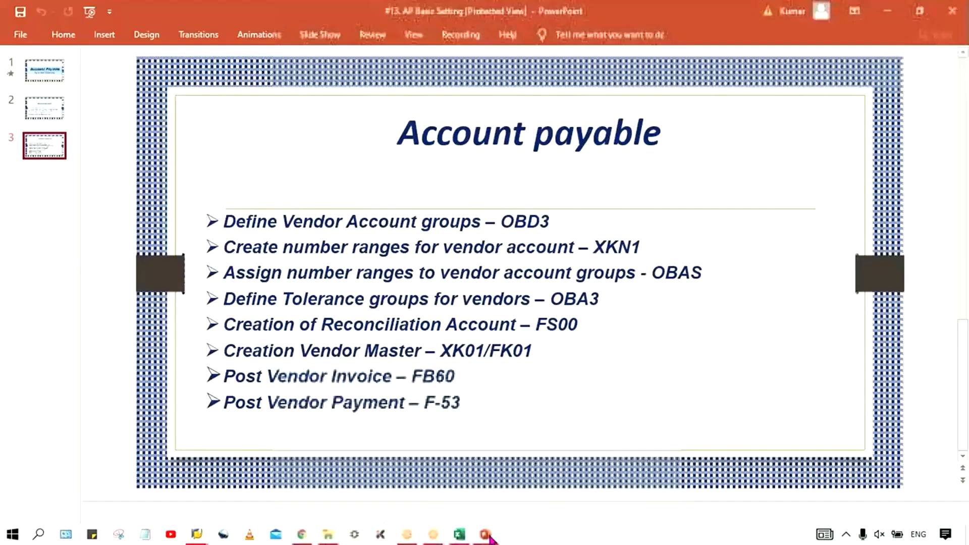